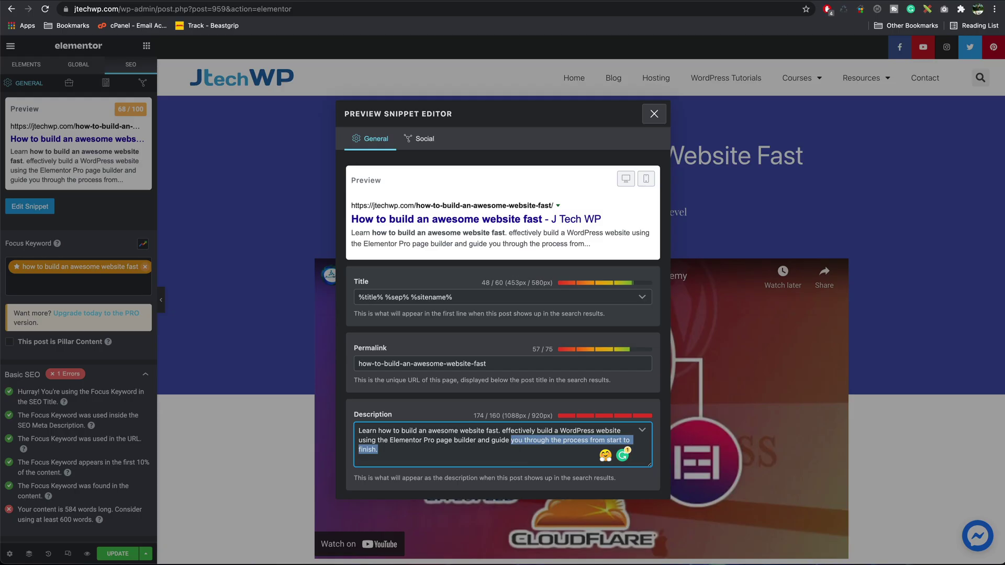
- Clear the address bar to leave Search Console for the Google home page
{"action": "key", "text": "BackSpace"}
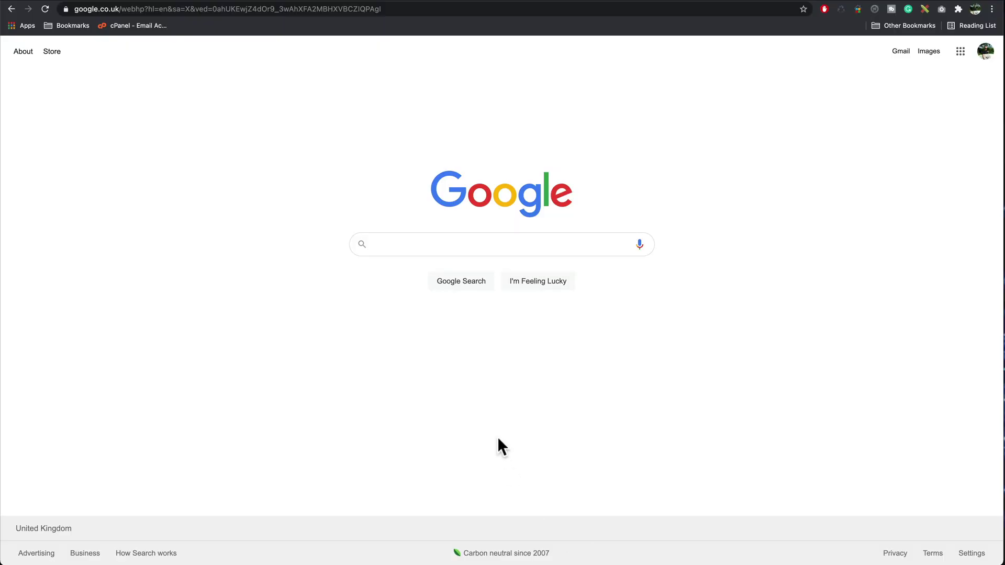
- Search for Google Search Console, enter its dashboard, and start adding a new property
{"action": "type", "text": "Google Search Console"}
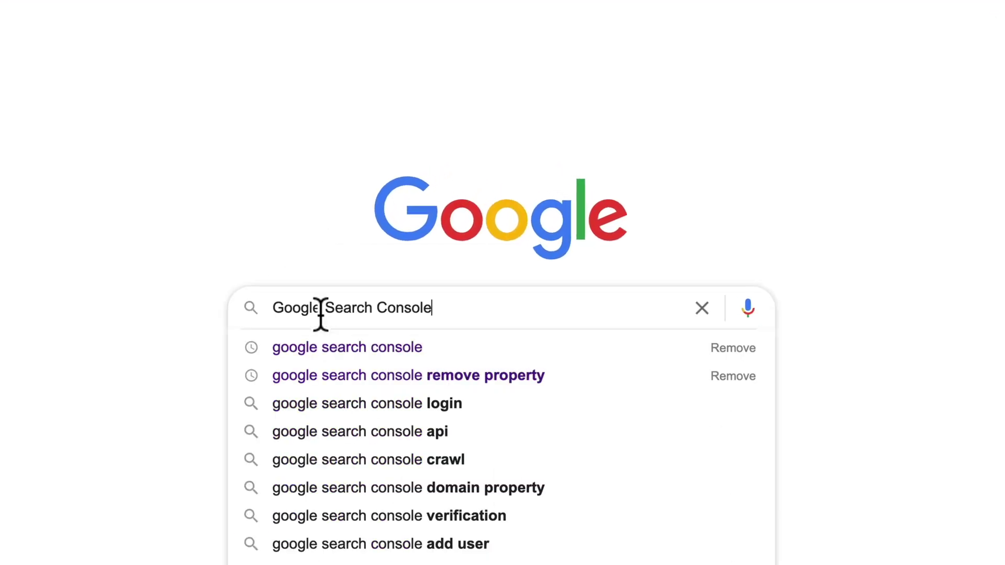
{"action": "key", "text": "Escape"}
{"action": "key", "text": "Return"}
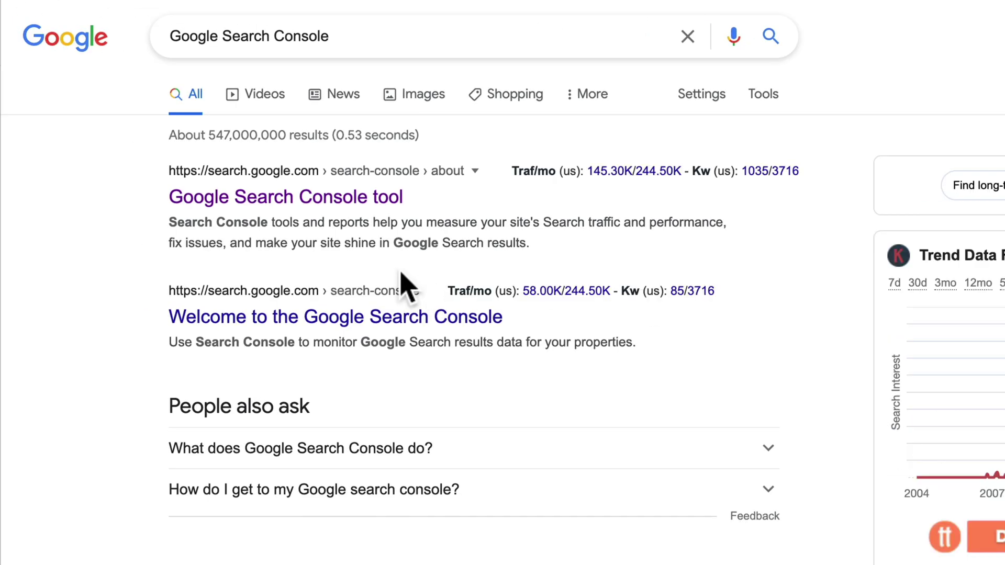
{"action": "left_click", "coordinate": [269, 199]}
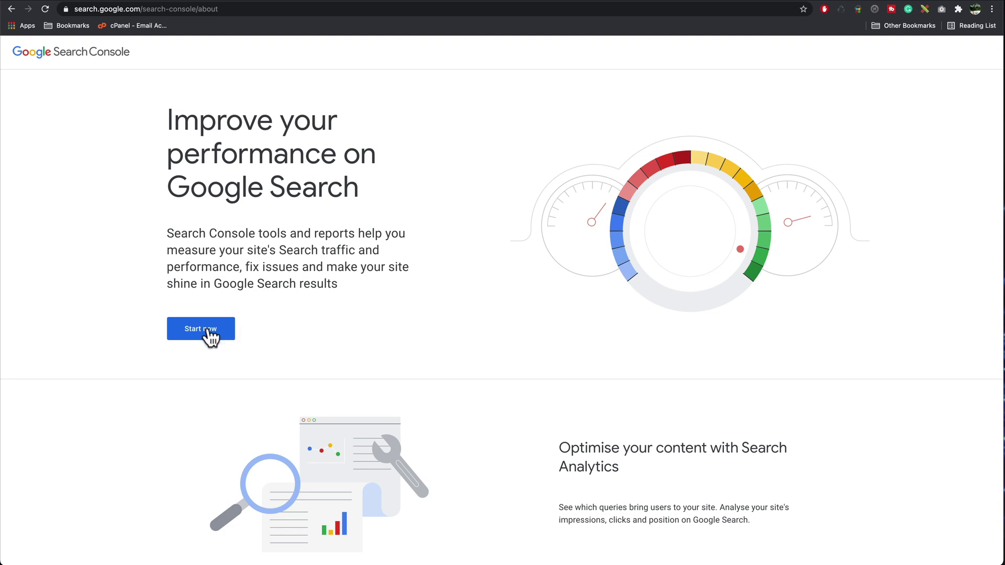
{"action": "left_click", "coordinate": [207, 330]}
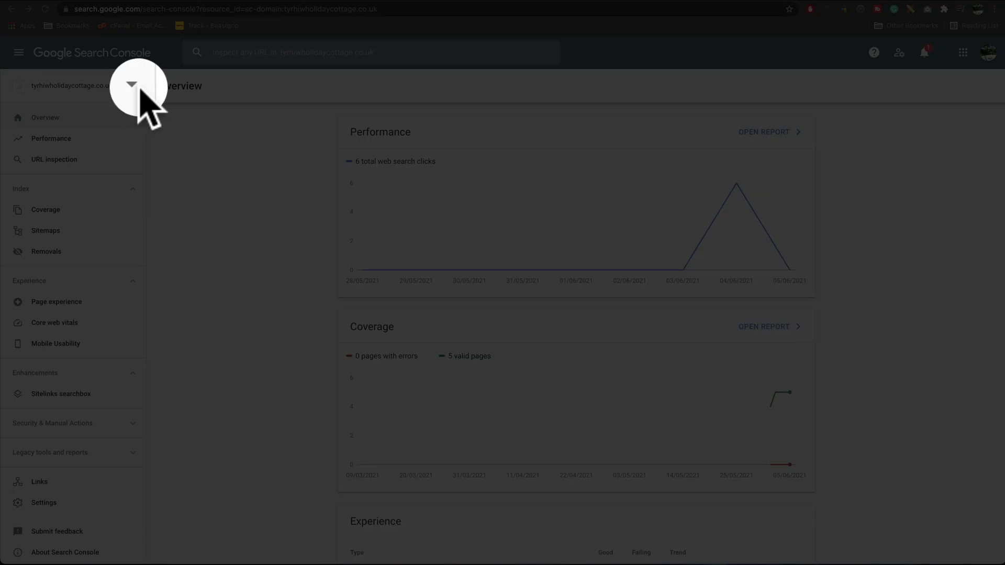
{"action": "left_click", "coordinate": [135, 86]}
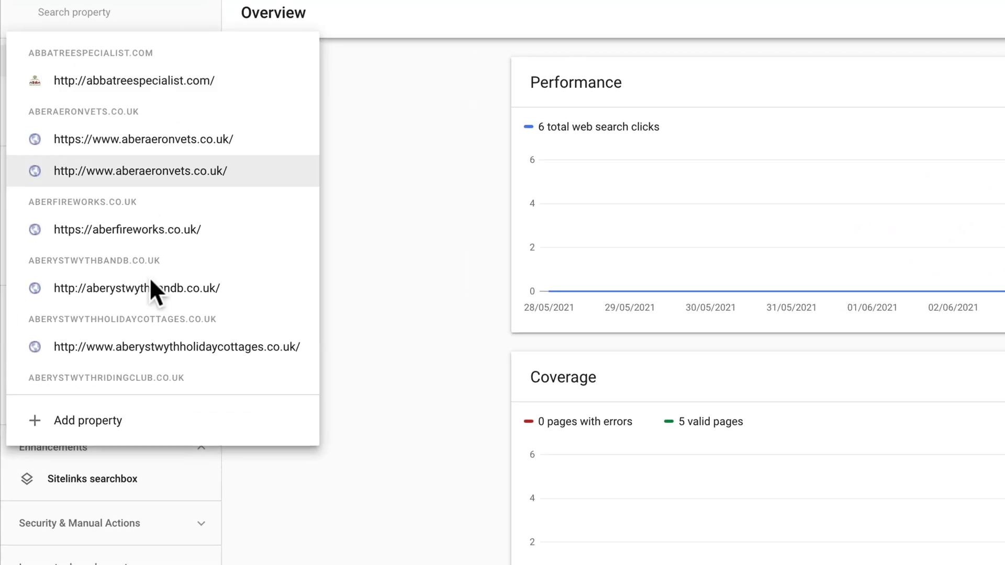
{"action": "left_click", "coordinate": [86, 418]}
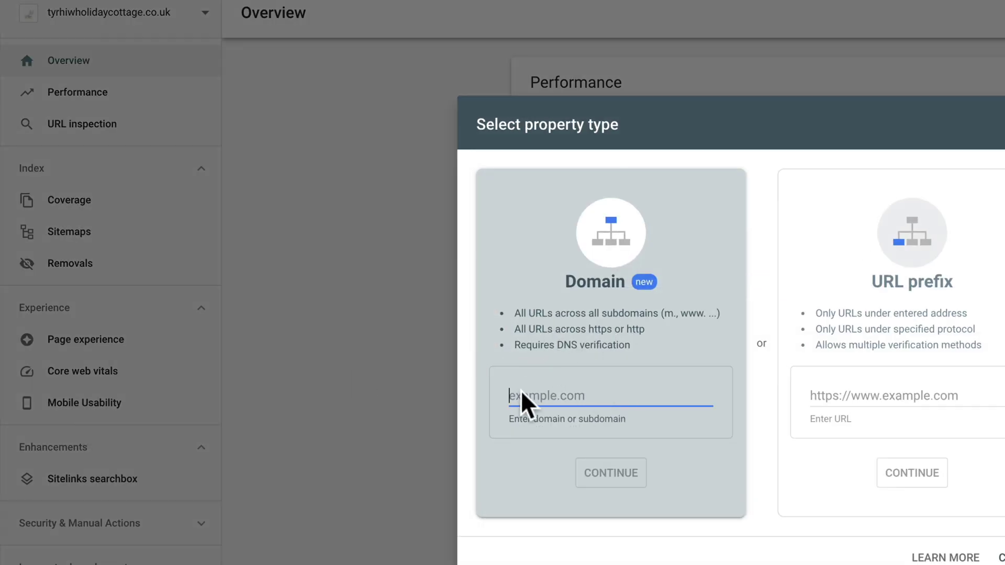
- Enter vicinicardigan.co.uk as a Domain property and copy its TXT verification value
{"action": "type", "text": "https://vicinicardigan.co.uk/"}
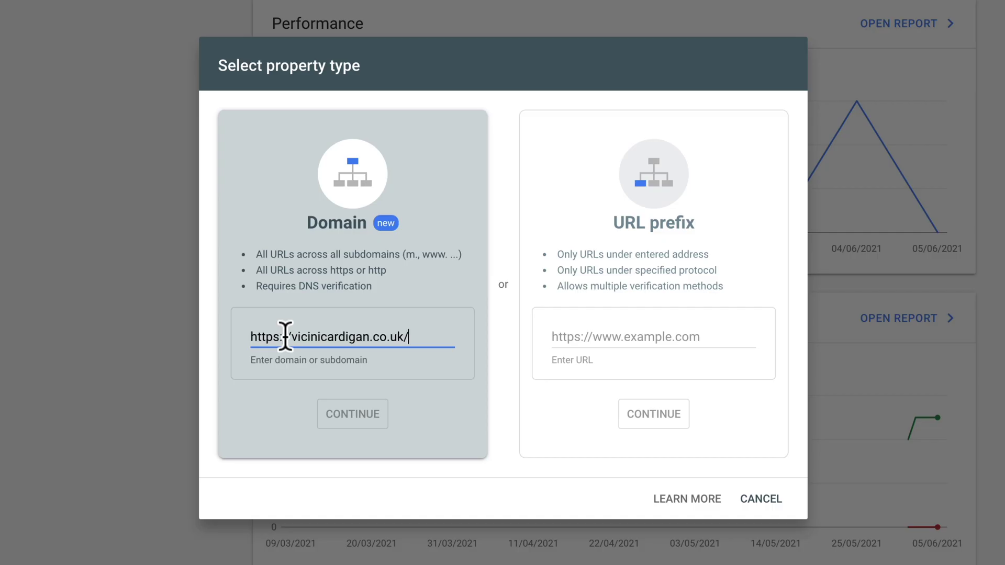
{"action": "left_click_drag", "start_coordinate": [292, 337], "coordinate": [250, 335]}
{"action": "key", "text": "BackSpace"}
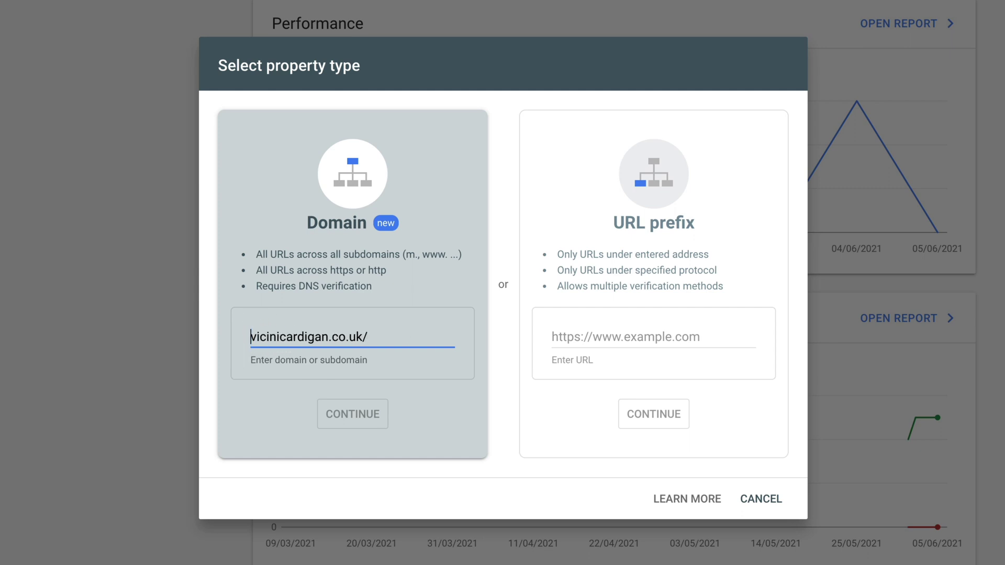
{"action": "left_click", "coordinate": [382, 335]}
{"action": "key", "text": "BackSpace"}
{"action": "left_click", "coordinate": [370, 419]}
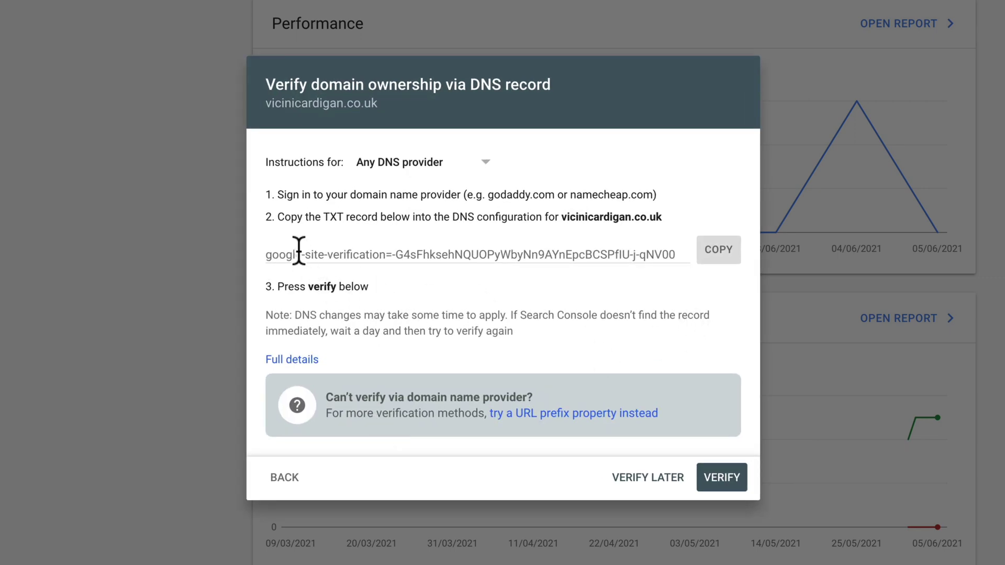
{"action": "left_click_drag", "start_coordinate": [680, 253], "coordinate": [266, 254]}
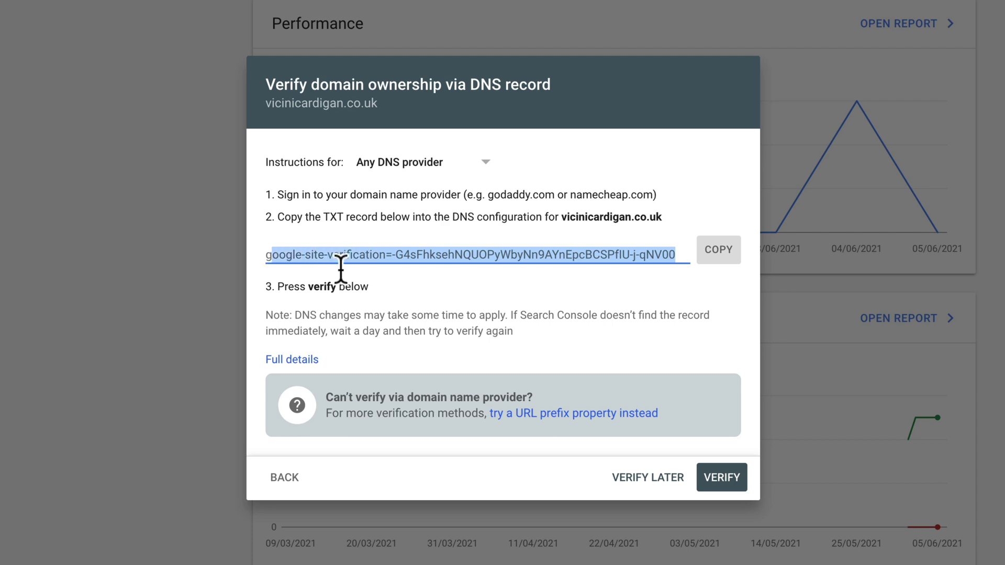
{"action": "left_click", "coordinate": [469, 275]}
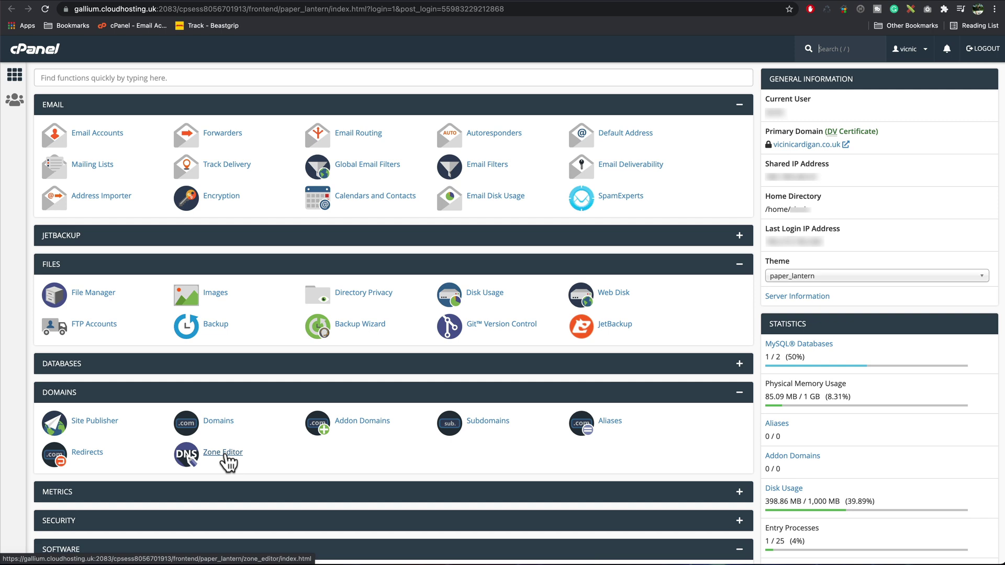
- Open cPanel's Zone Editor records for vicinicardigan.co.uk and start a new record
{"action": "left_click", "coordinate": [100, 79]}
{"action": "type", "text": "zone"}
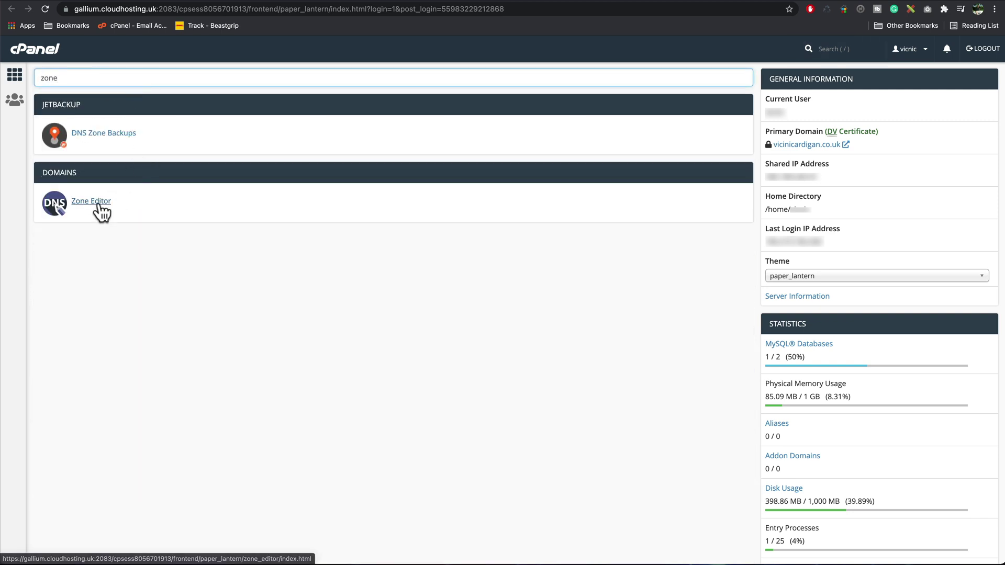
{"action": "left_click", "coordinate": [97, 203]}
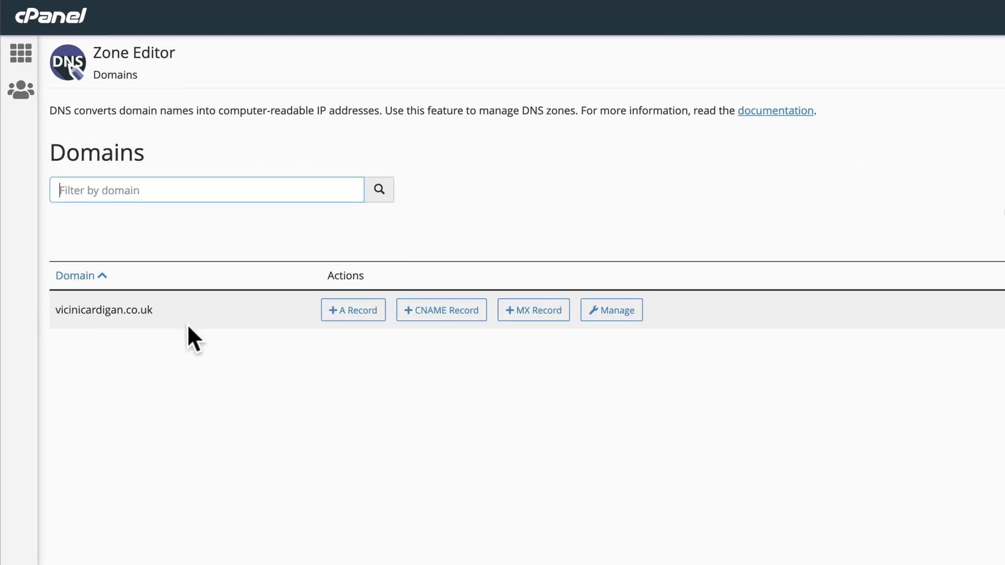
{"action": "left_click", "coordinate": [617, 313]}
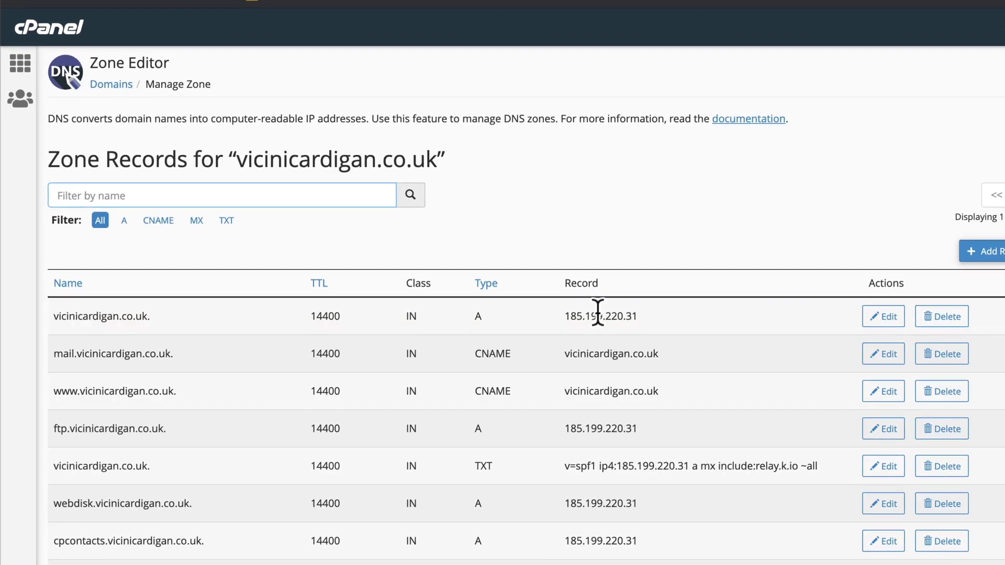
{"action": "left_click", "coordinate": [942, 259]}
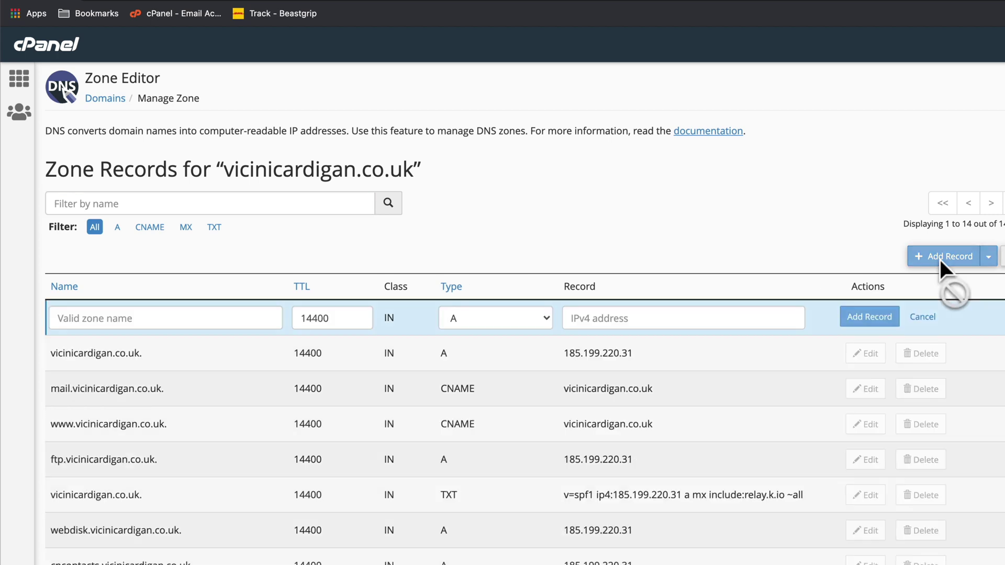
- Save a TXT record named vicinicardigan.co.uk holding the Google site-verification value
{"action": "left_click", "coordinate": [523, 318]}
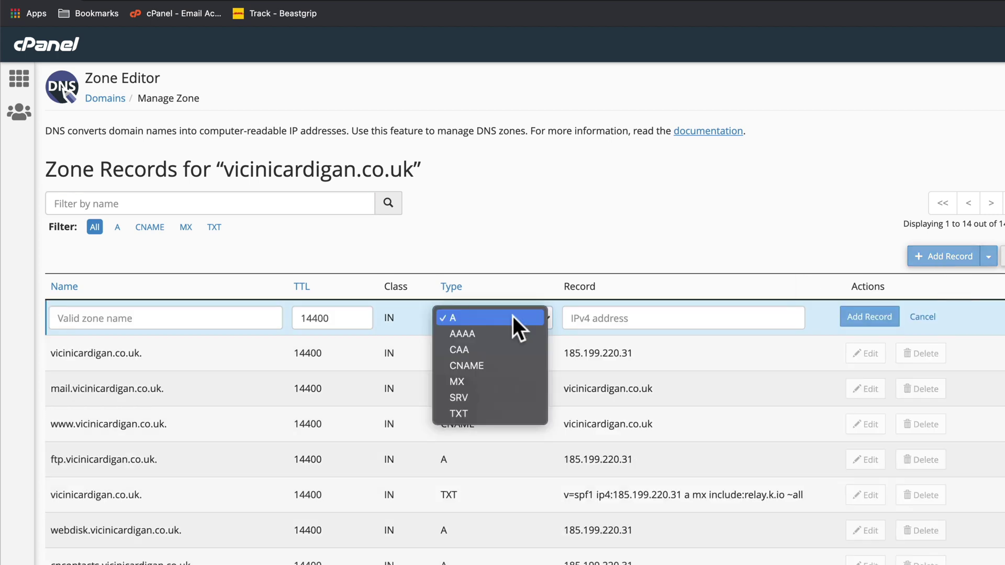
{"action": "left_click", "coordinate": [491, 410]}
{"action": "left_click", "coordinate": [599, 318]}
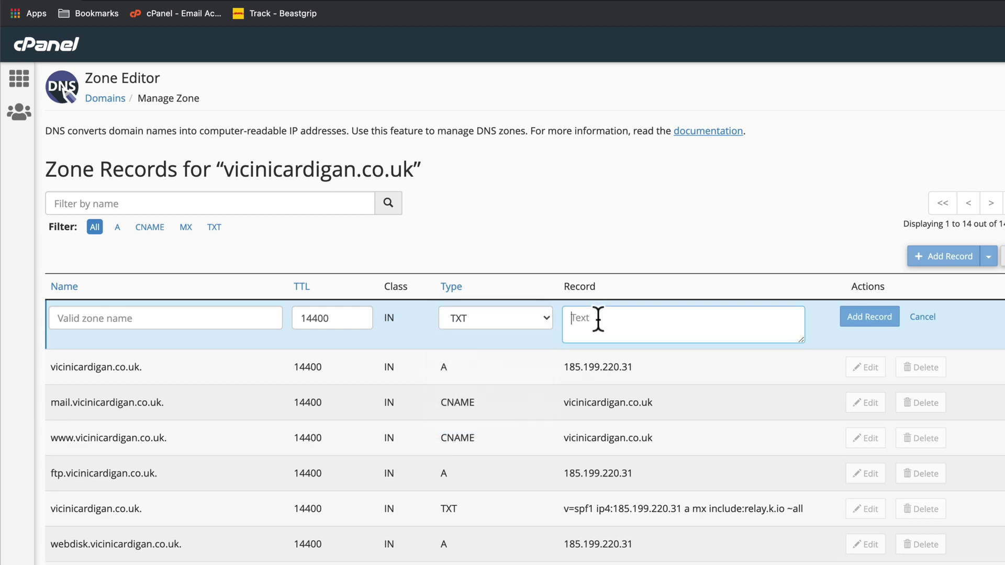
{"action": "type", "text": "google-site-verification=-G4sFiksehNQUOPyWbyNn9AYnEpcBCSPfIU-j-qNV00"}
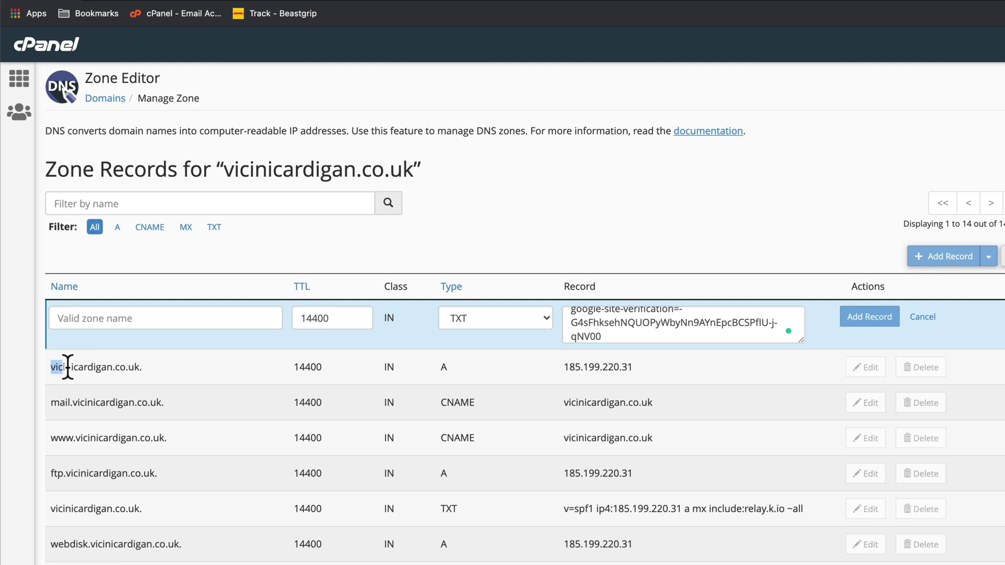
{"action": "left_click_drag", "start_coordinate": [67, 367], "coordinate": [140, 366]}
{"action": "key", "text": "super+c"}
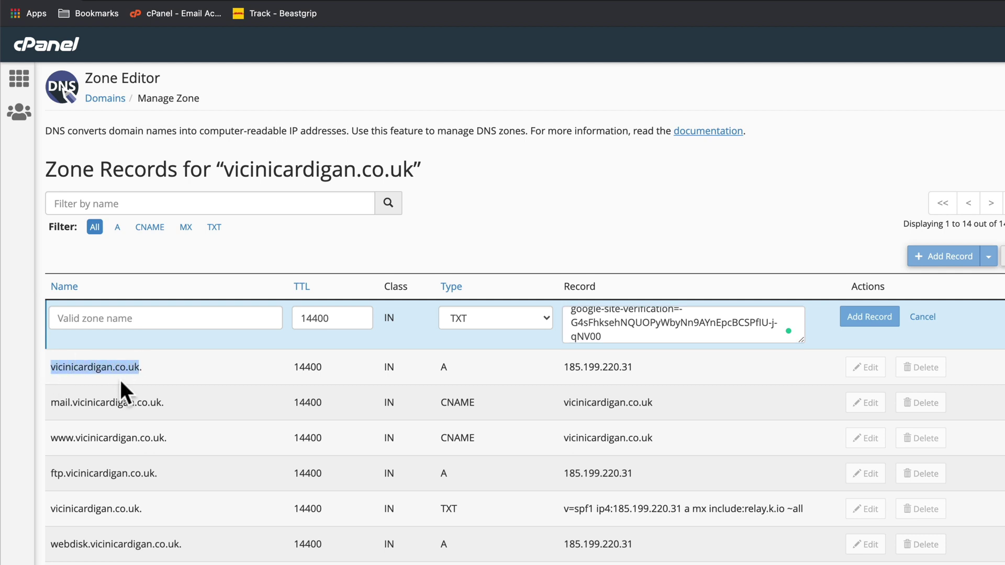
{"action": "left_click", "coordinate": [127, 319]}
{"action": "key", "text": "super+v"}
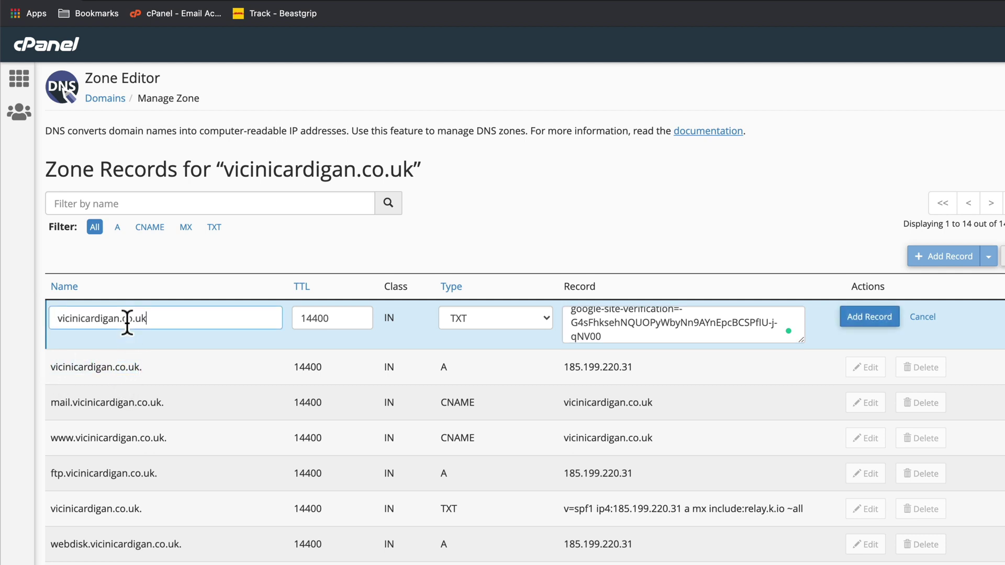
{"action": "left_click", "coordinate": [868, 319]}
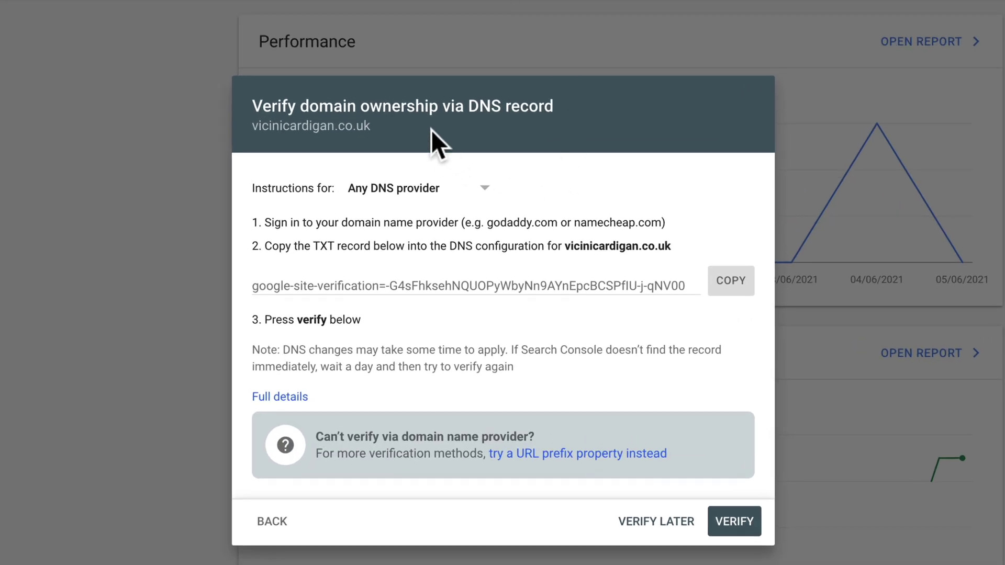
- Verify vicinicardigan.co.uk through the DNS record and open the verified property
{"action": "left_click", "coordinate": [738, 523]}
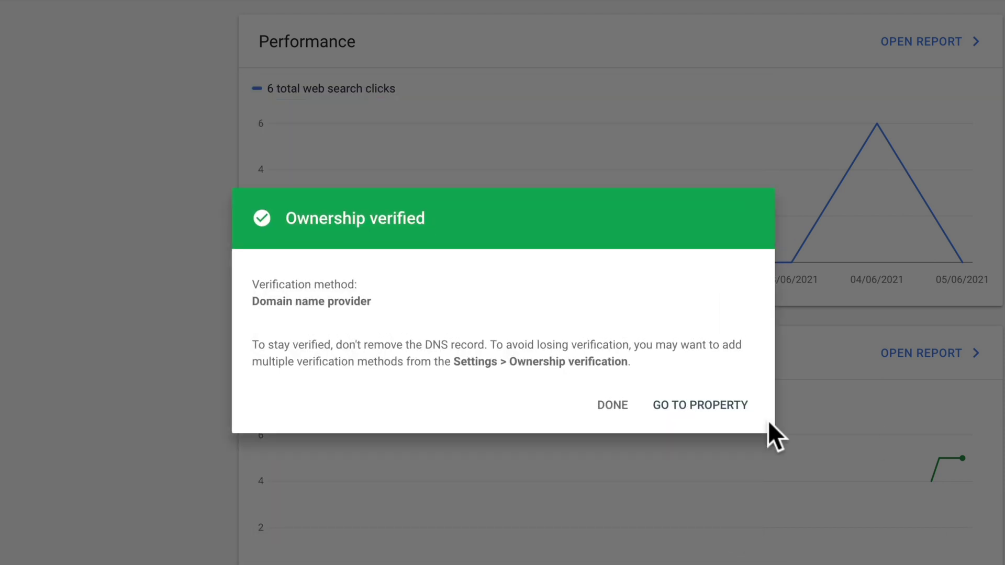
{"action": "left_click", "coordinate": [719, 409]}
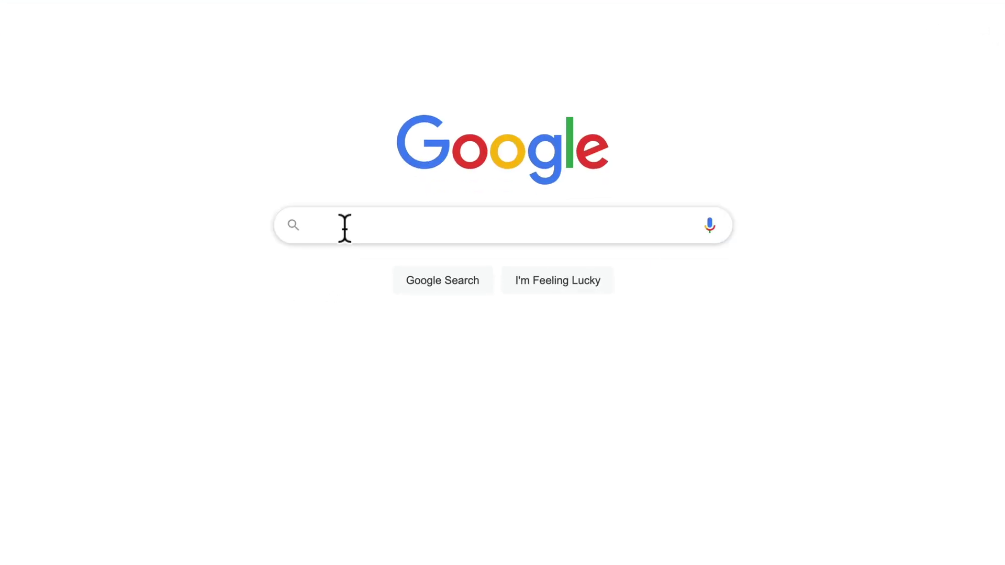
- Search Google for 'google analytics' to reach Google Analytics
{"action": "type", "text": "google an"}
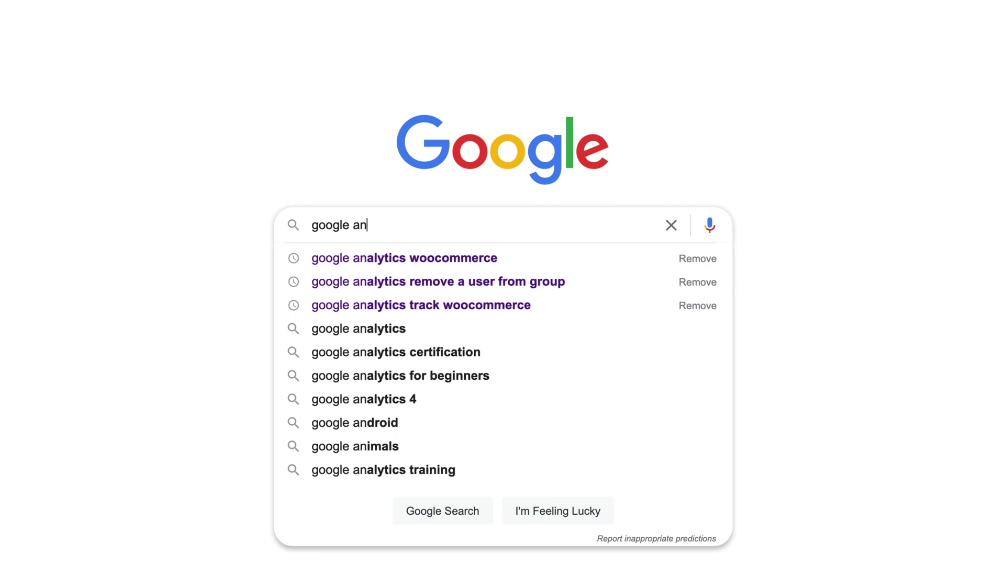
{"action": "left_click", "coordinate": [406, 329]}
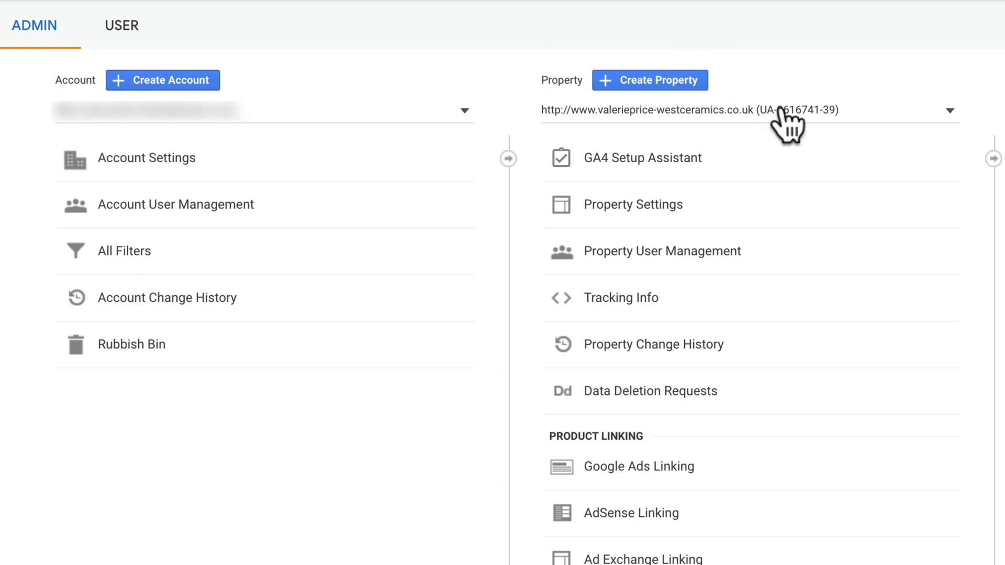
- Create the property vicinicardigan.co.uk with business size 1 to 10 employees
{"action": "left_click", "coordinate": [661, 82]}
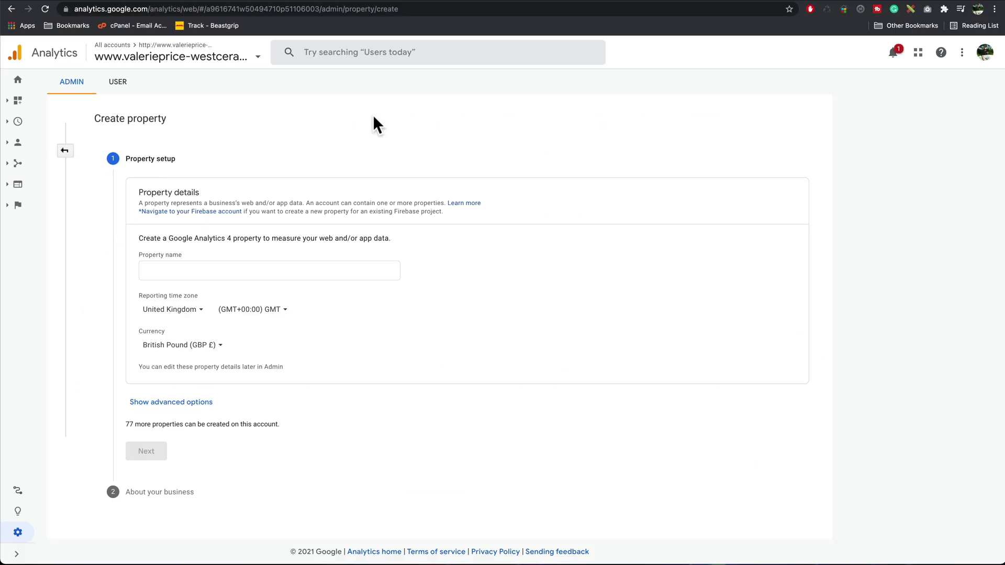
{"action": "left_click", "coordinate": [273, 271]}
{"action": "key", "text": "super+v"}
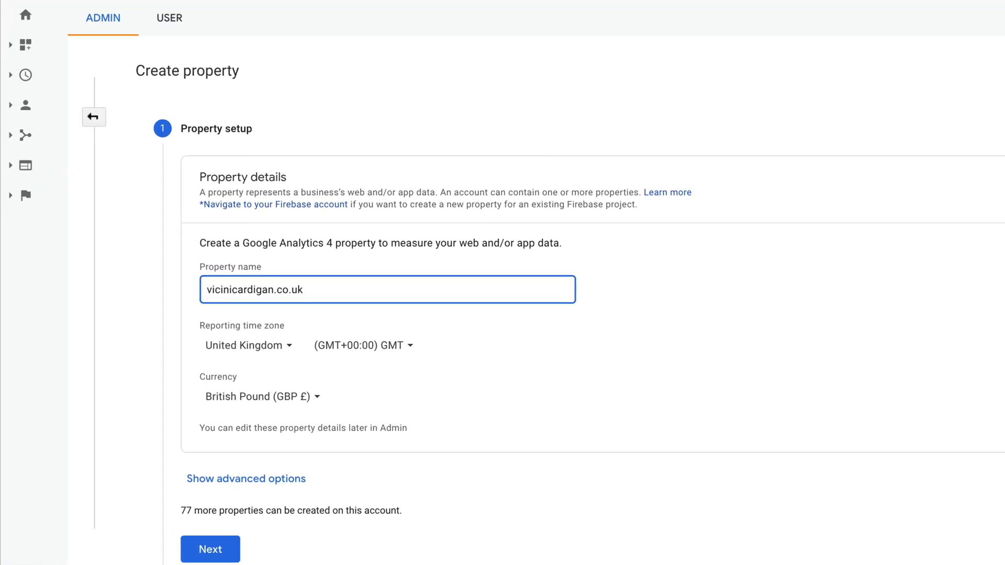
{"action": "left_click", "coordinate": [215, 554]}
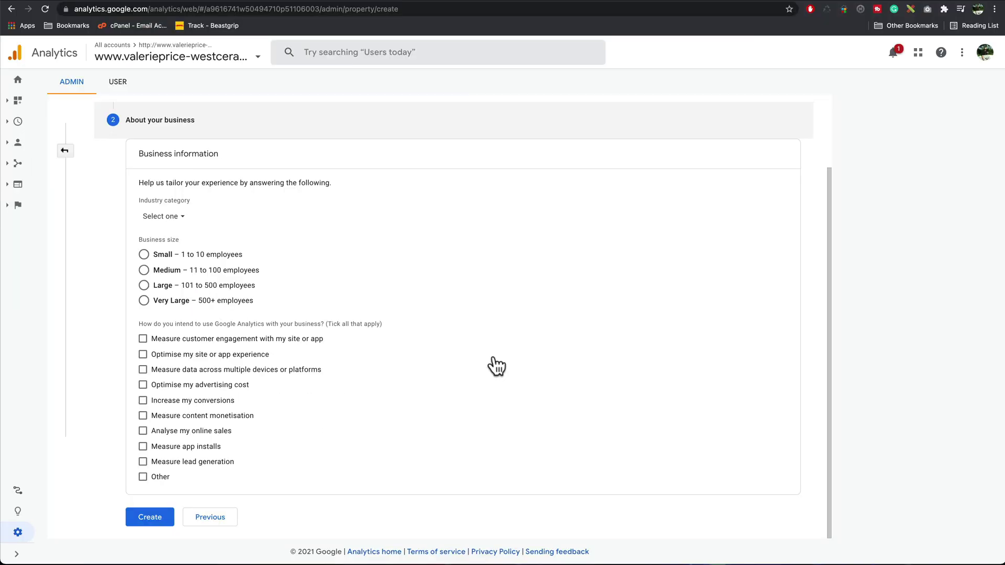
{"action": "left_click", "coordinate": [144, 255]}
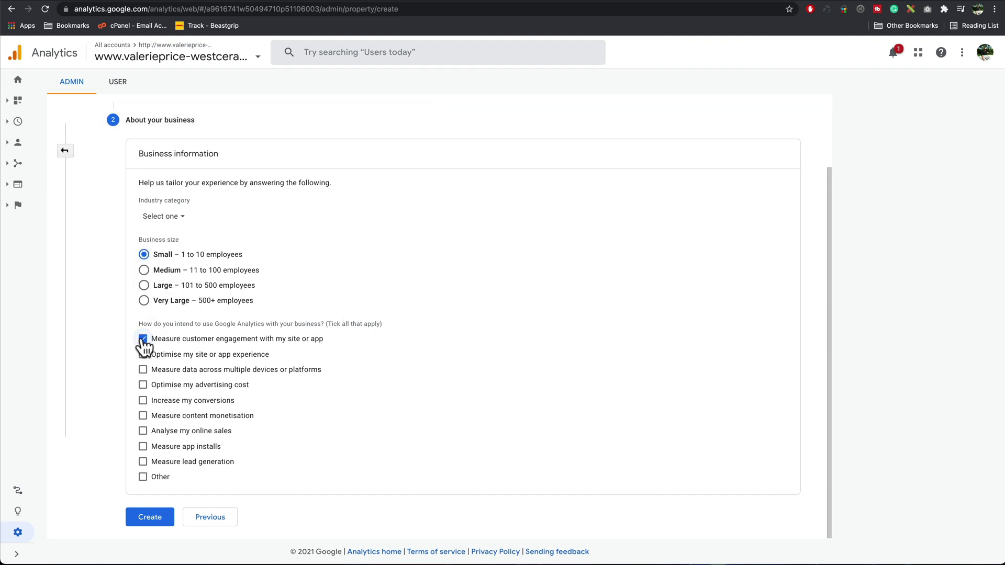
{"action": "left_click", "coordinate": [152, 518]}
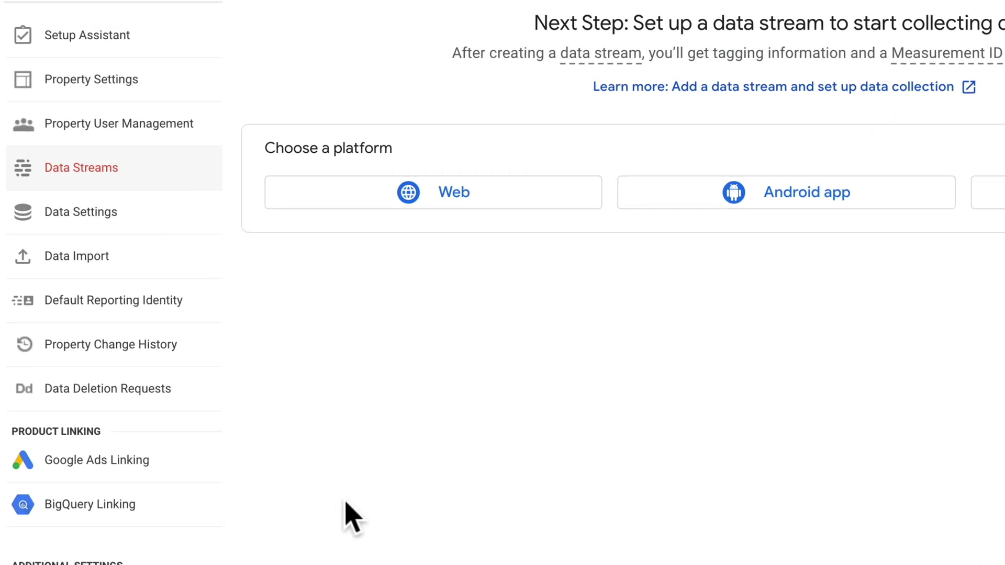
- Choose a Web stream with website URL vicinicardigan.co.uk on the https protocol
{"action": "left_click", "coordinate": [464, 199]}
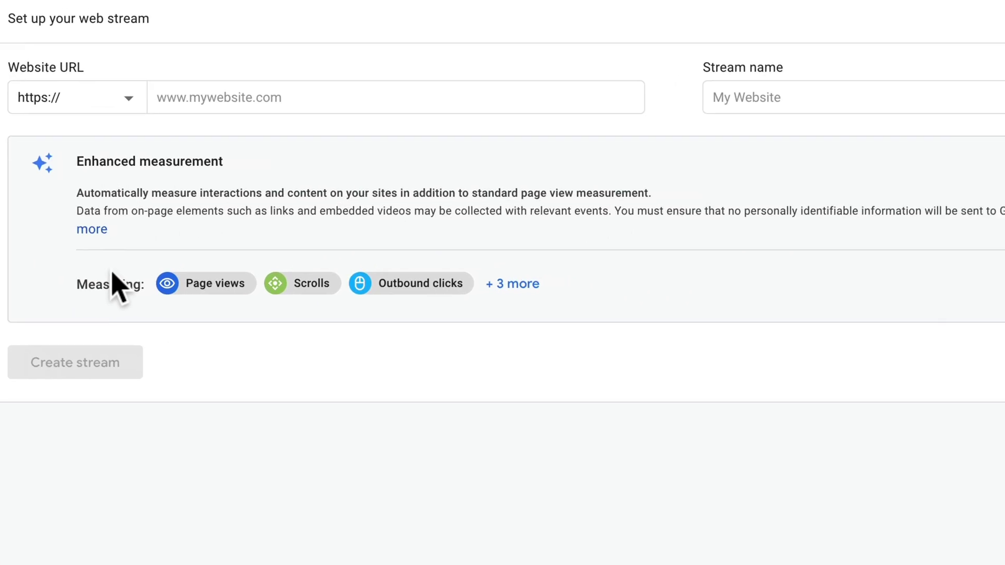
{"action": "left_click", "coordinate": [198, 97]}
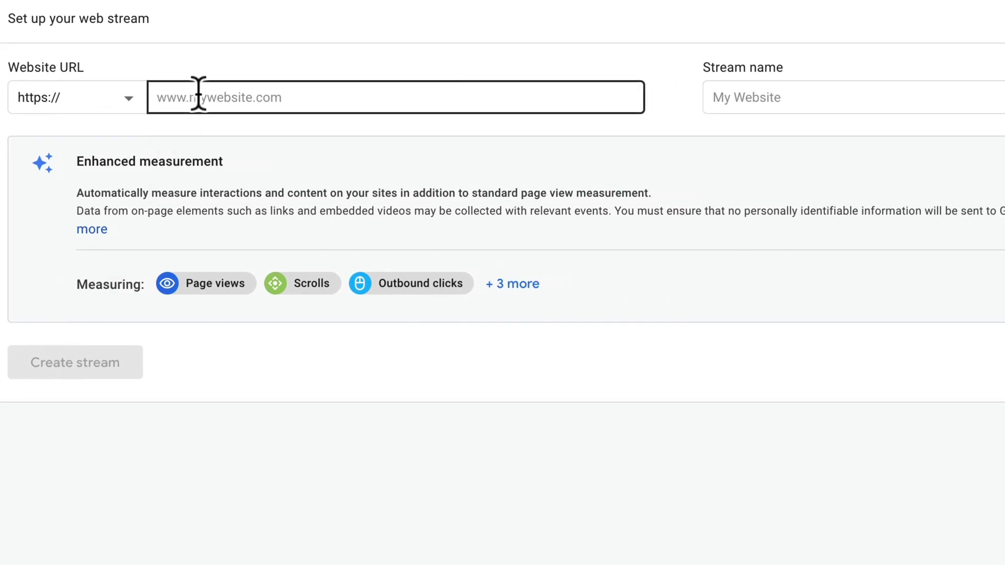
{"action": "left_click", "coordinate": [198, 96]}
{"action": "type", "text": "https://vicinicardigan.co.uk/"}
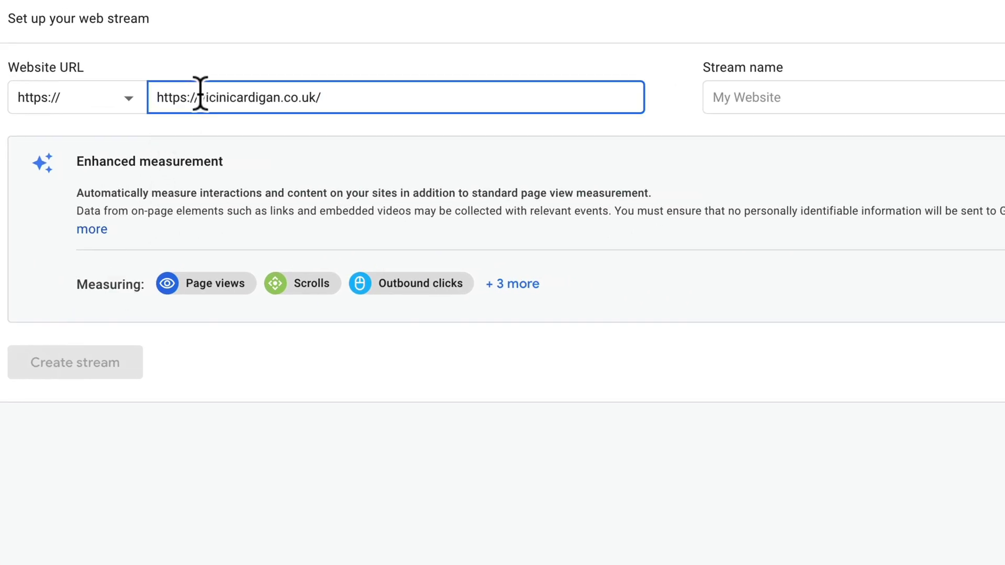
{"action": "left_click_drag", "start_coordinate": [199, 97], "coordinate": [148, 106]}
{"action": "type", "text": "="}
{"action": "left_click", "coordinate": [310, 97]}
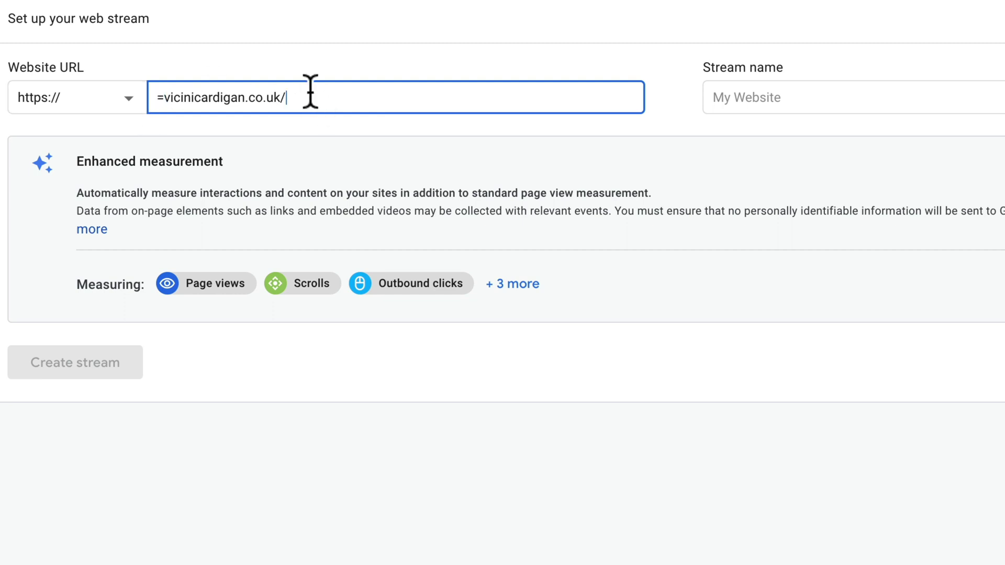
{"action": "key", "text": "BackSpace"}
{"action": "left_click", "coordinate": [162, 98]}
{"action": "key", "text": "BackSpace"}
{"action": "left_click", "coordinate": [74, 107]}
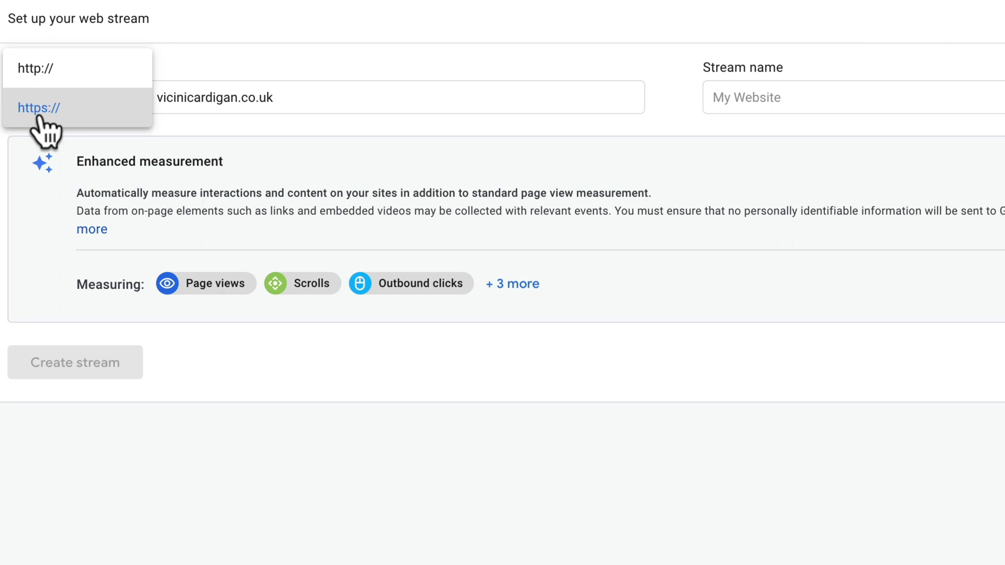
{"action": "left_click", "coordinate": [54, 111]}
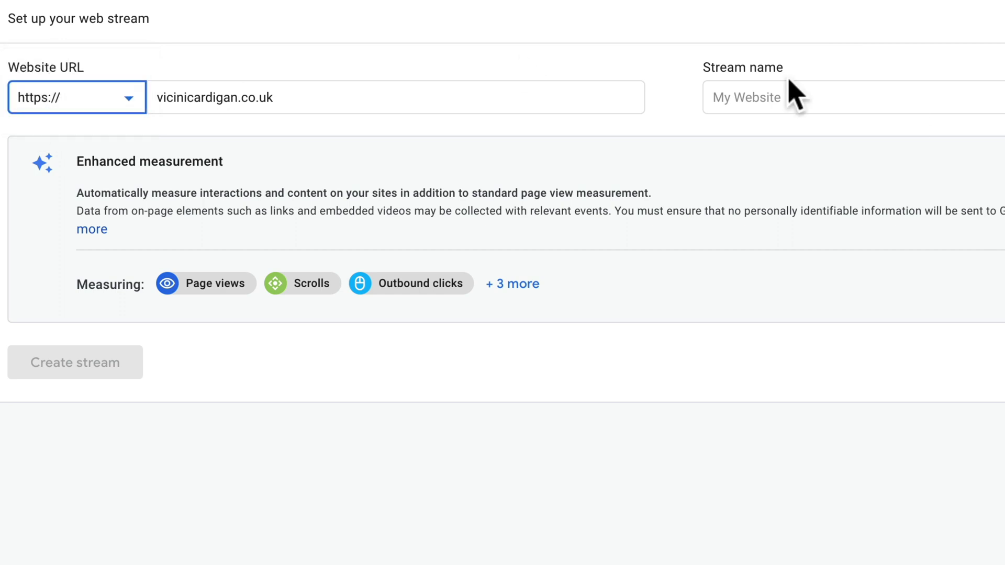
- Name the stream vicinicardigan.co.uk and create it
{"action": "left_click", "coordinate": [810, 99]}
{"action": "type", "text": "https://vicinicardigan.co.uk/"}
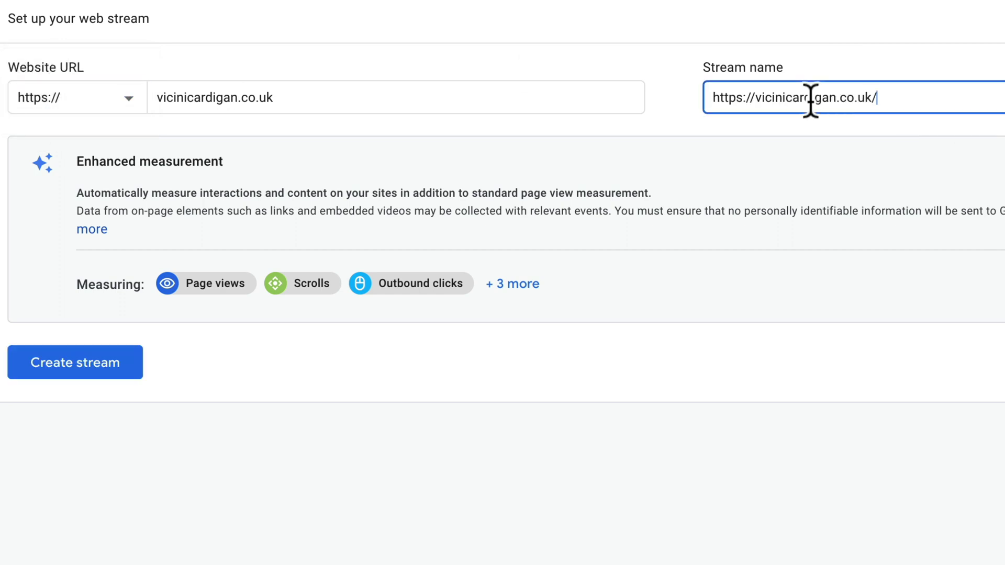
{"action": "left_click_drag", "start_coordinate": [757, 99], "coordinate": [659, 86]}
{"action": "key", "text": "BackSpace"}
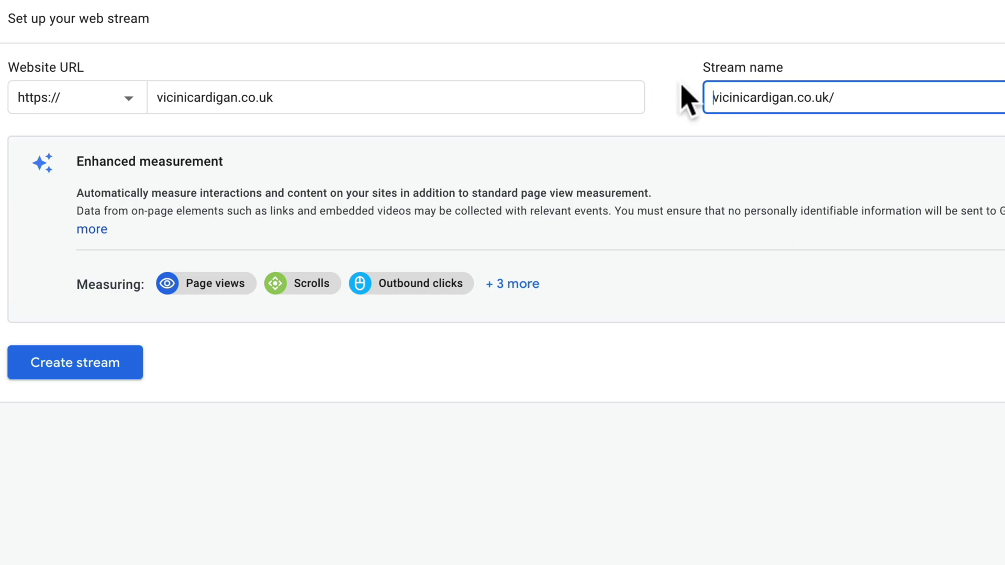
{"action": "left_click", "coordinate": [853, 99]}
{"action": "key", "text": "BackSpace"}
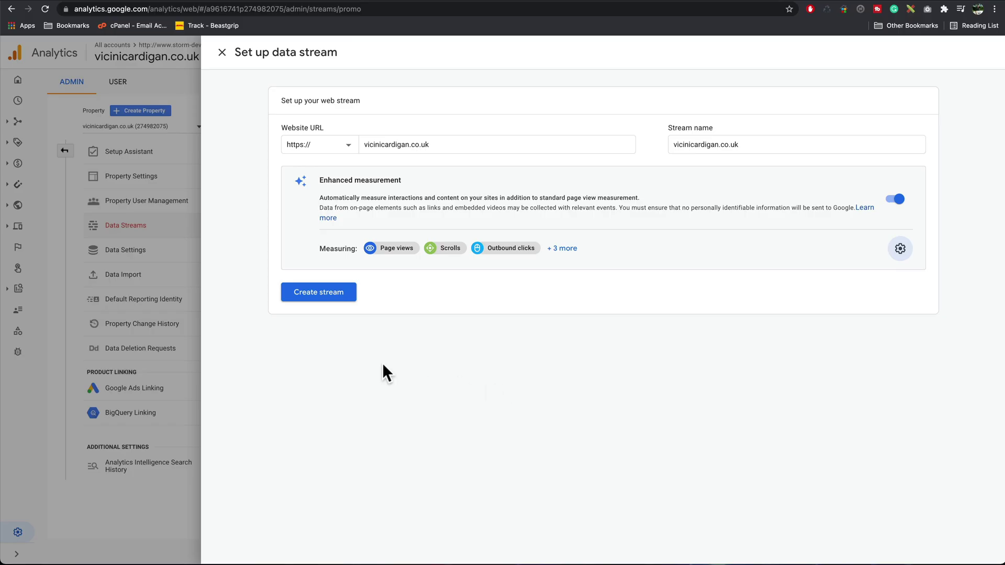
{"action": "left_click", "coordinate": [324, 292]}
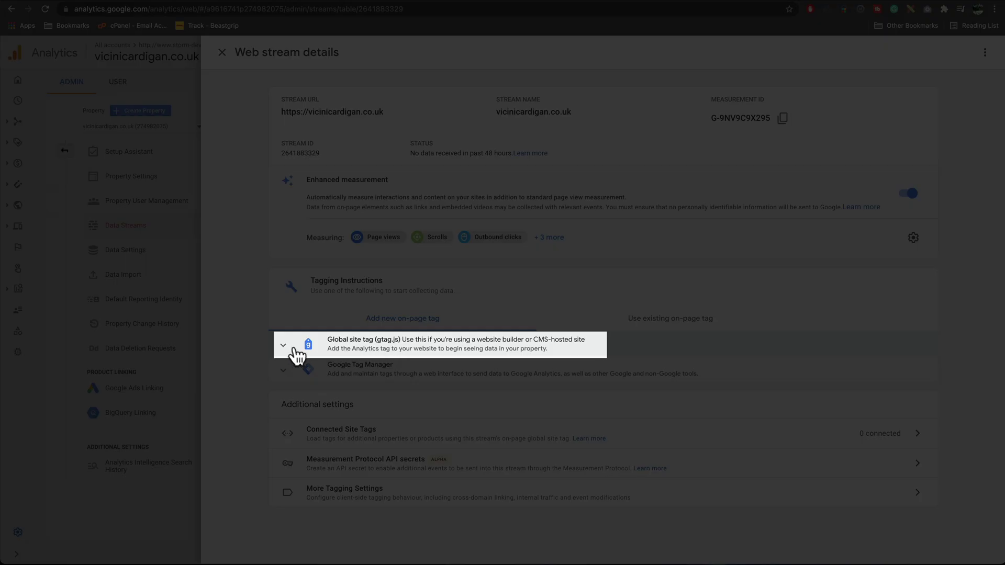
- Expand Global site tag (gtag.js) and copy the full code snippet
{"action": "left_click", "coordinate": [283, 347]}
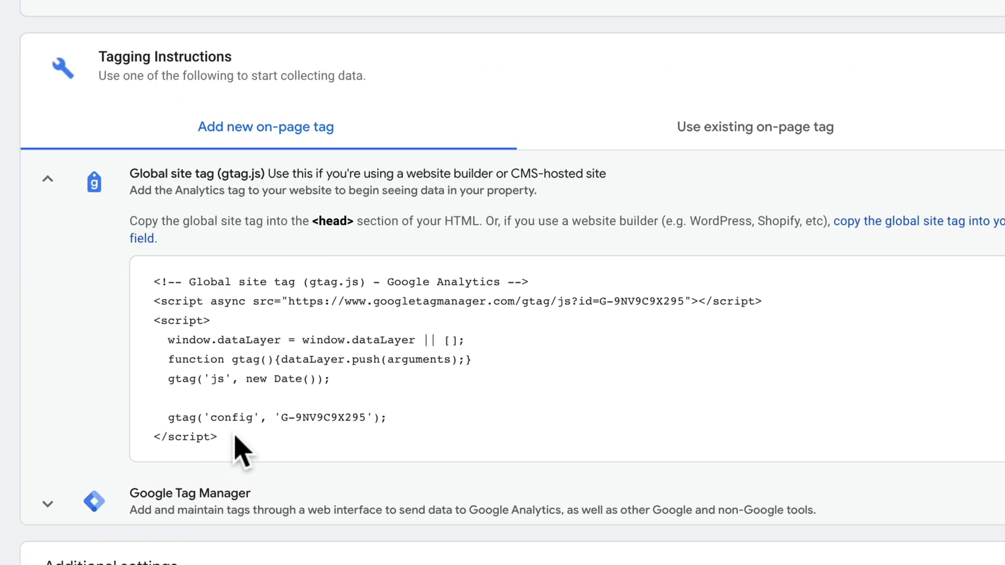
{"action": "left_click_drag", "start_coordinate": [439, 492], "coordinate": [341, 408]}
{"action": "left_click_drag", "start_coordinate": [155, 293], "coordinate": [152, 283]}
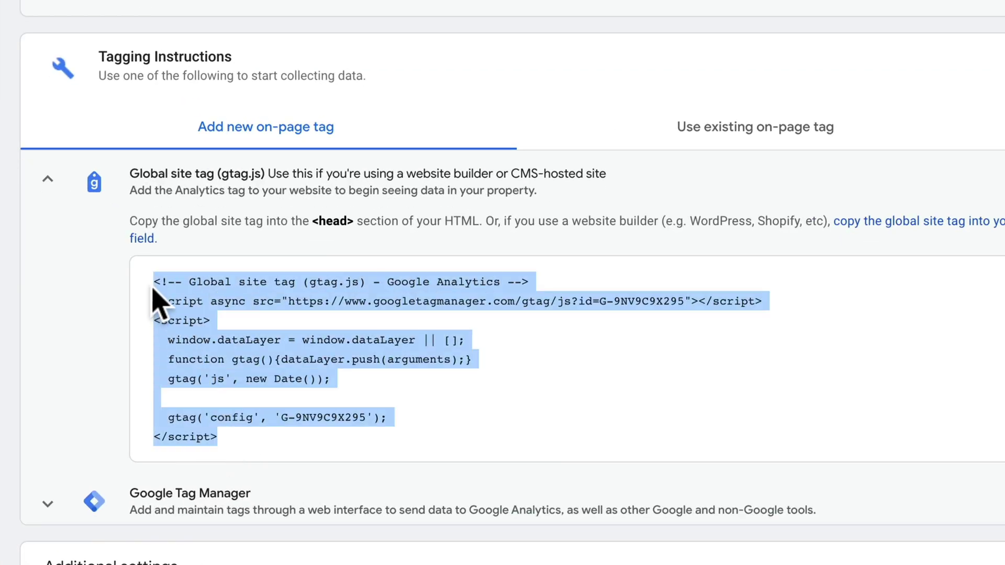
{"action": "right_click", "coordinate": [189, 287]}
{"action": "left_click", "coordinate": [226, 338]}
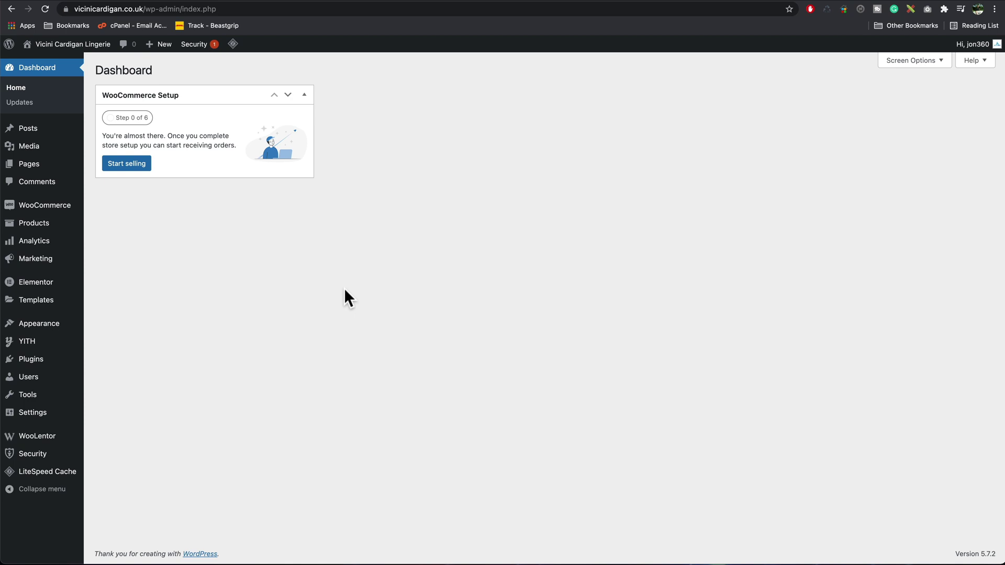
- Start a new Elementor custom code snippet in <head> with the gtag code pasted
{"action": "mouse_move", "coordinate": [62, 287]}
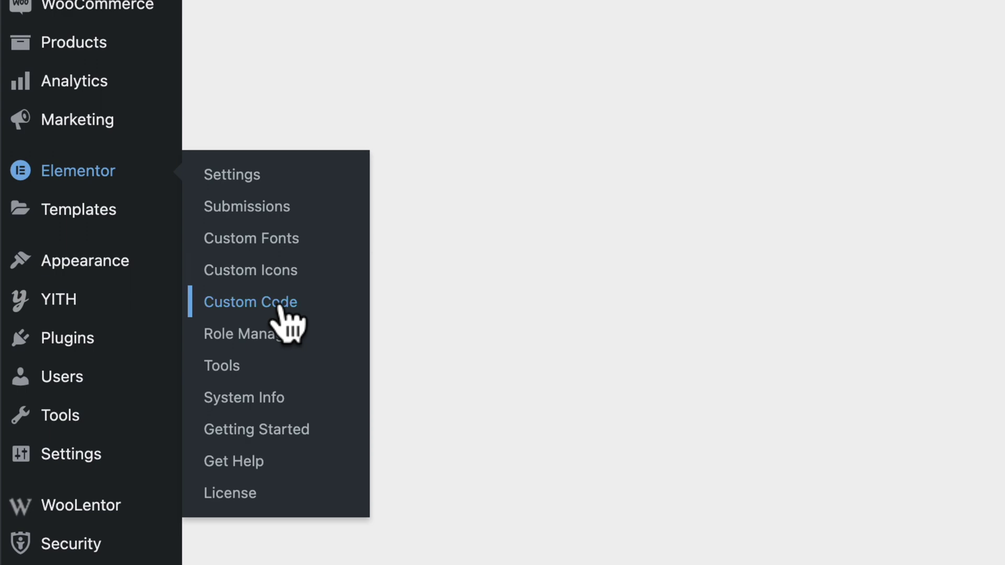
{"action": "left_click", "coordinate": [279, 306]}
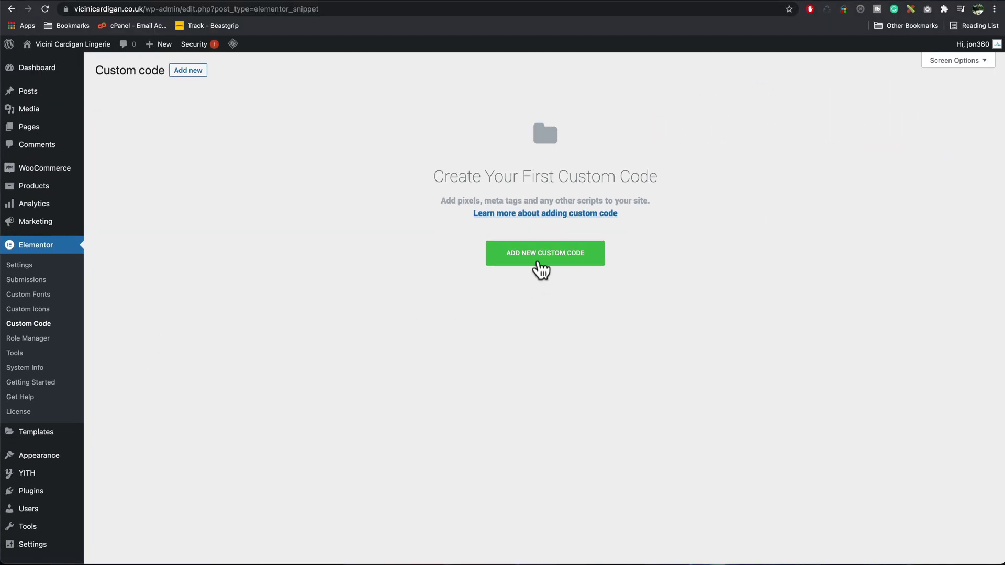
{"action": "left_click", "coordinate": [539, 260]}
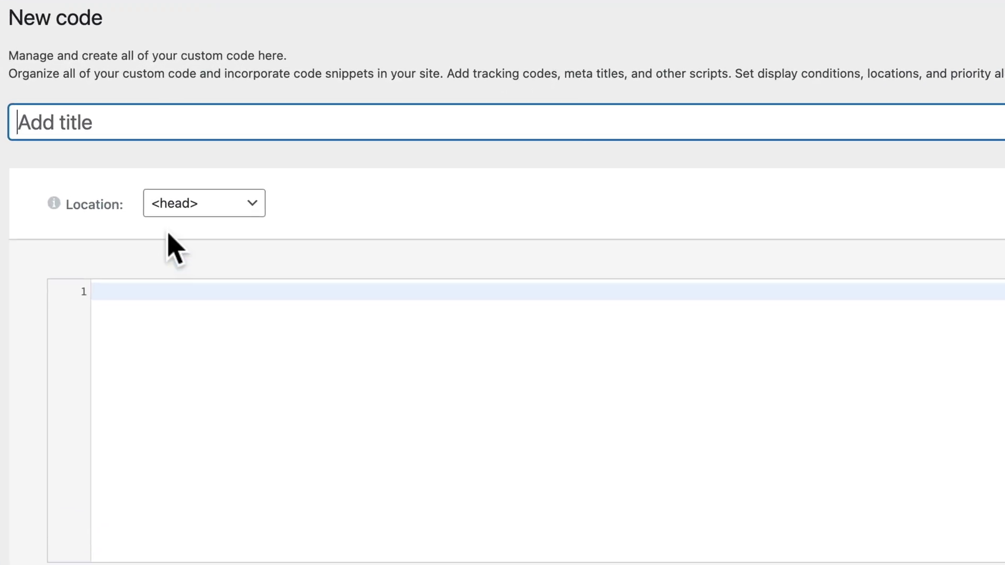
{"action": "left_click", "coordinate": [227, 208]}
{"action": "left_click", "coordinate": [265, 207]}
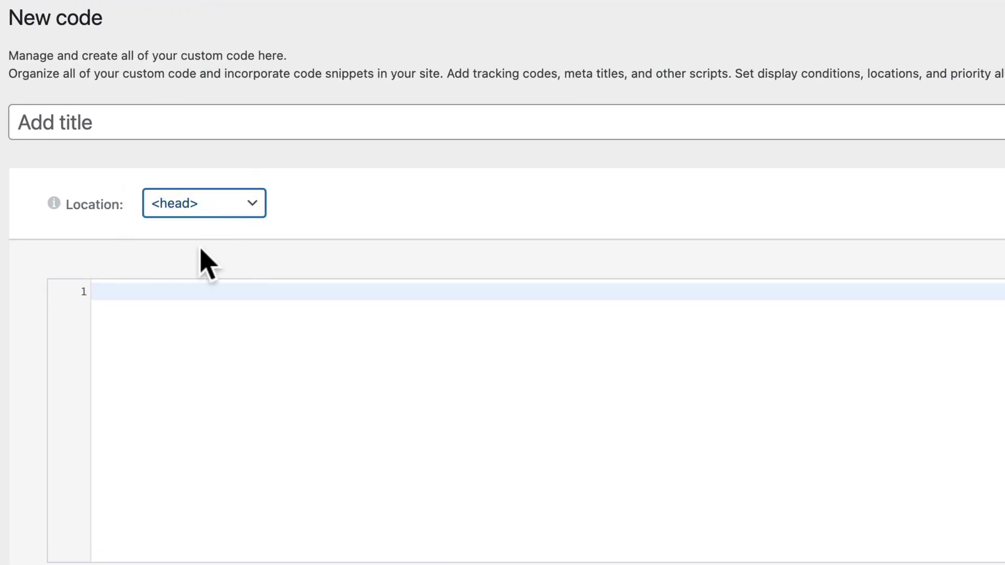
{"action": "left_click", "coordinate": [185, 355]}
{"action": "key", "text": "super+v"}
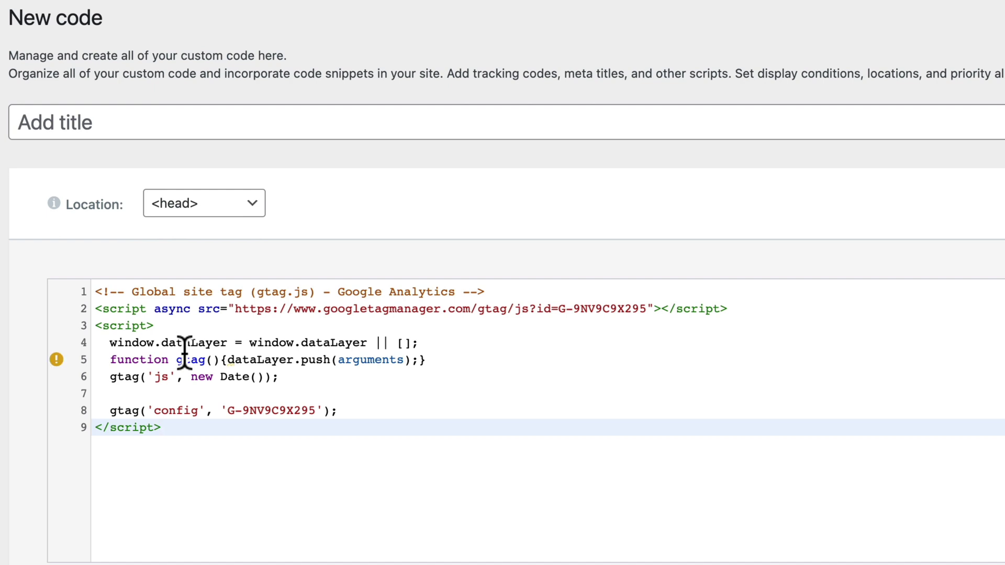
- Title it 'Google Analytics', publish, and save with the Entire Site condition
{"action": "left_click", "coordinate": [101, 122]}
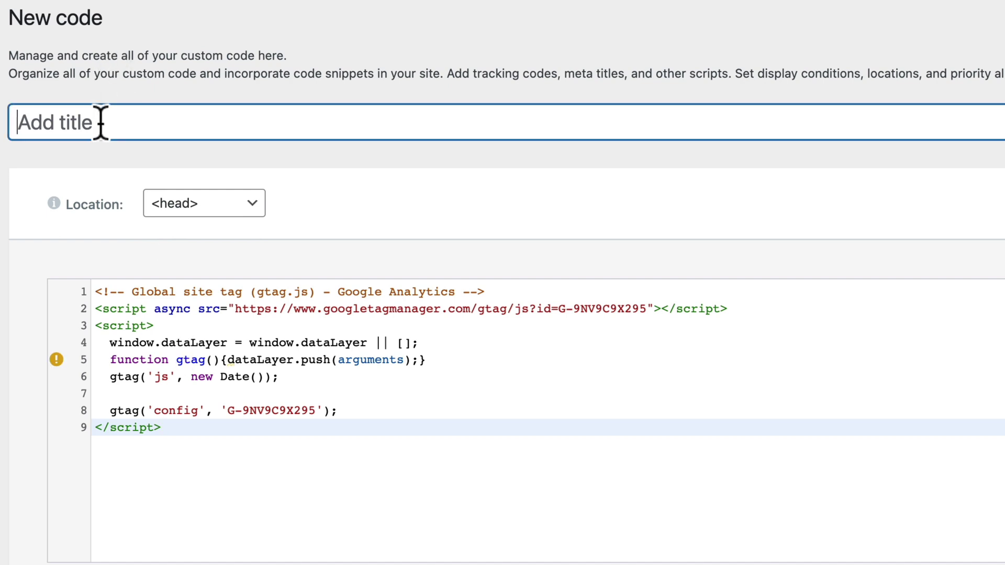
{"action": "type", "text": "Google"}
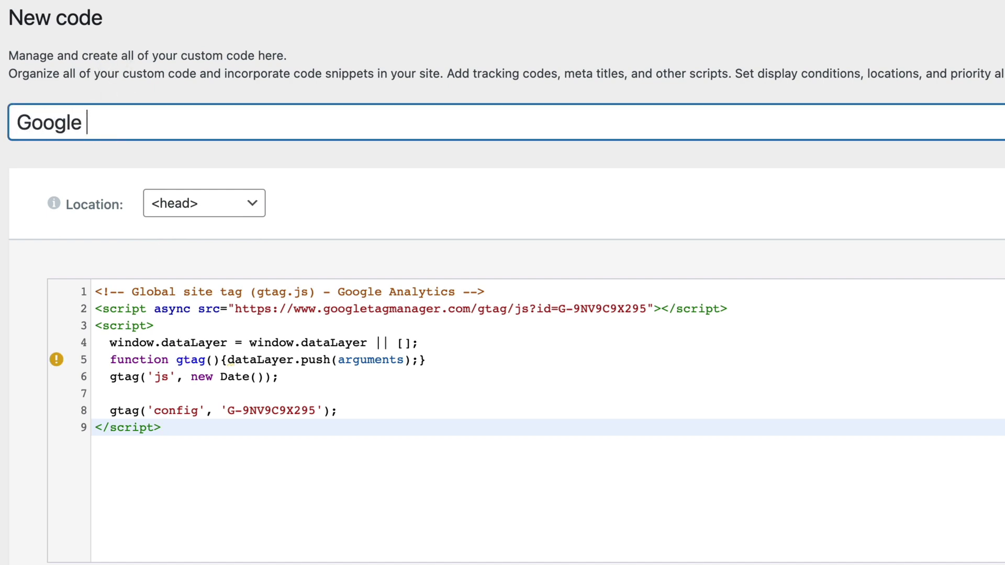
{"action": "type", "text": " Analyt"}
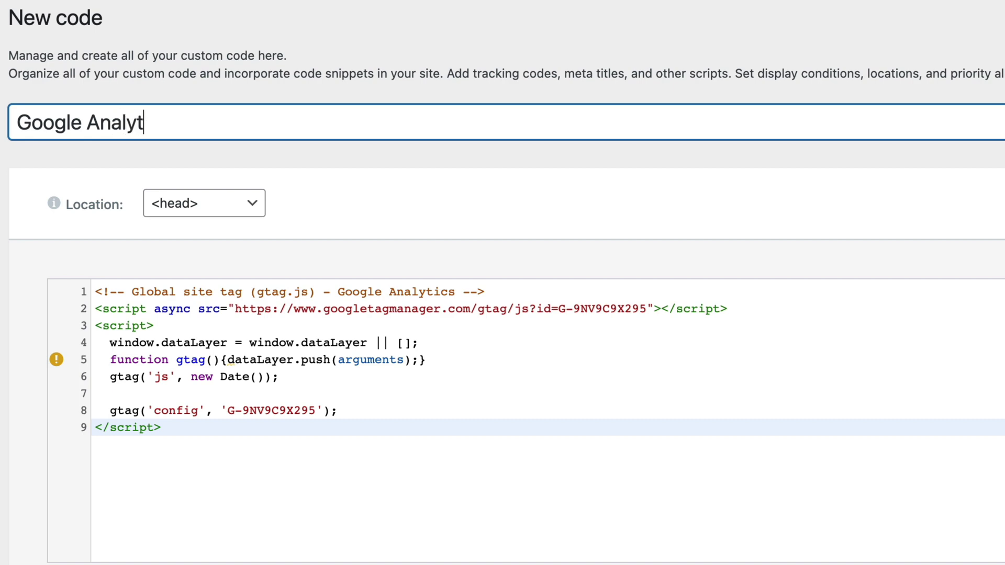
{"action": "type", "text": "ics"}
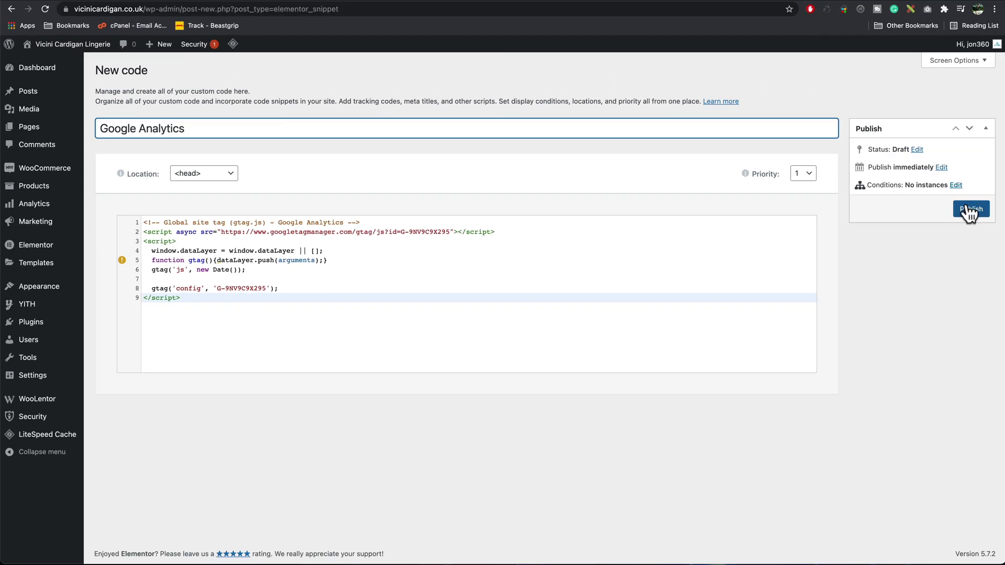
{"action": "left_click", "coordinate": [972, 208]}
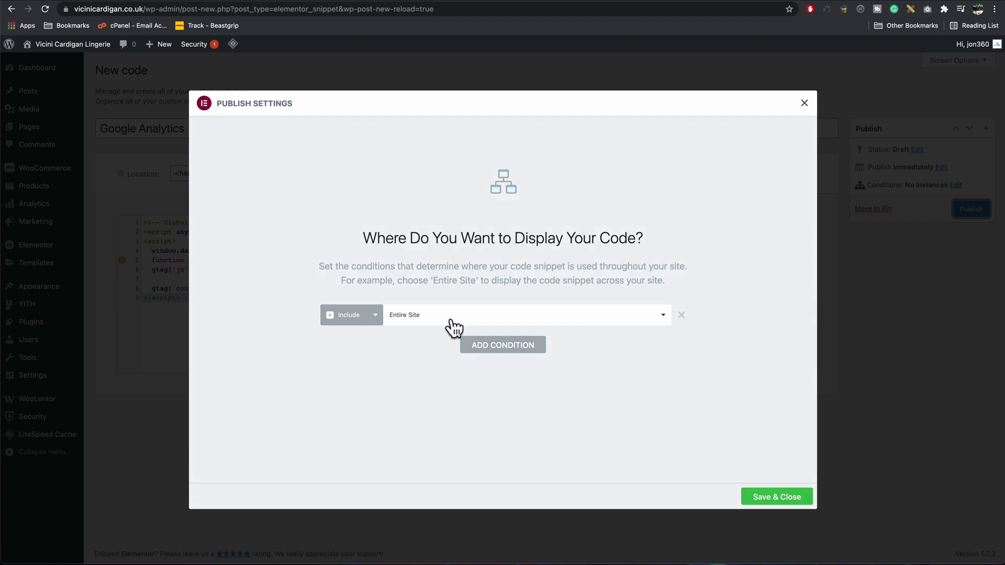
{"action": "left_click", "coordinate": [785, 498]}
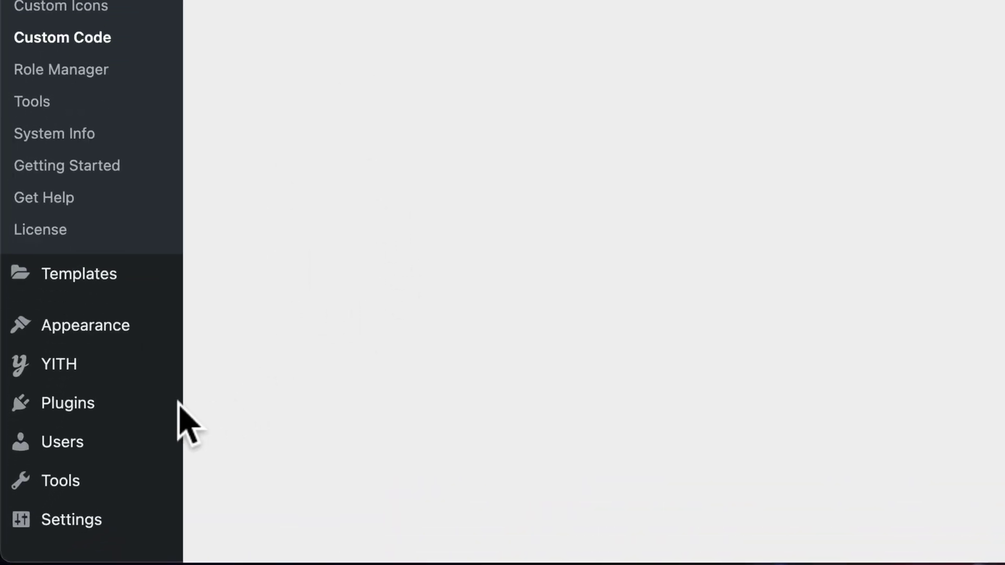
- Search the plugin directory for 'rankmath', then install and activate Rank Math SEO
{"action": "mouse_move", "coordinate": [117, 420]}
{"action": "left_click", "coordinate": [236, 439]}
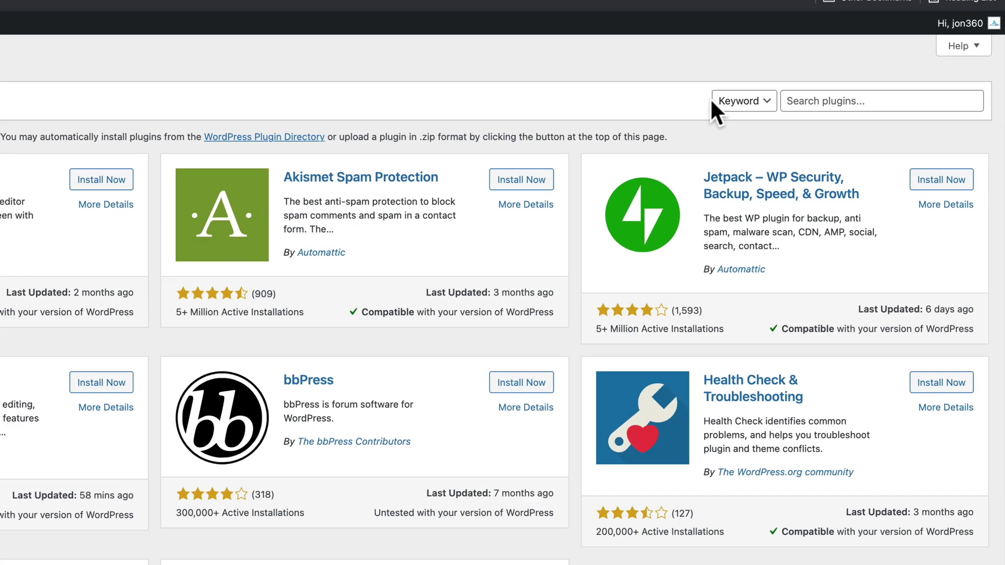
{"action": "left_click", "coordinate": [878, 95]}
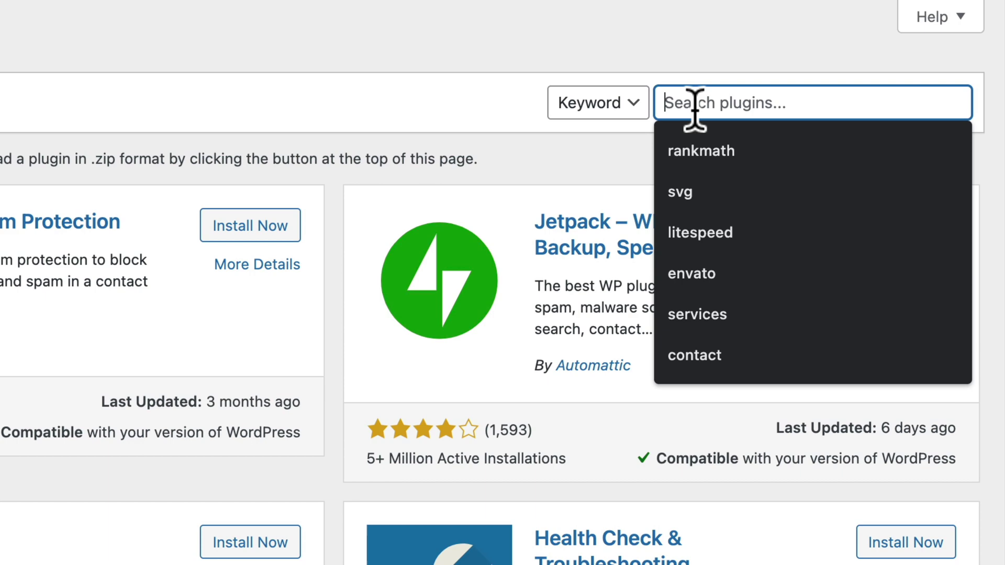
{"action": "left_click", "coordinate": [719, 151]}
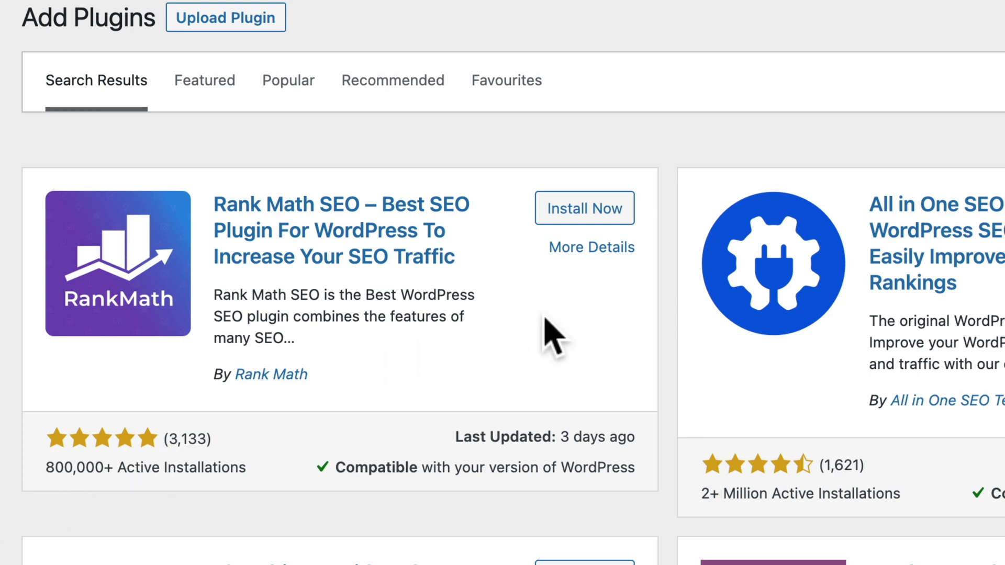
{"action": "left_click", "coordinate": [602, 215]}
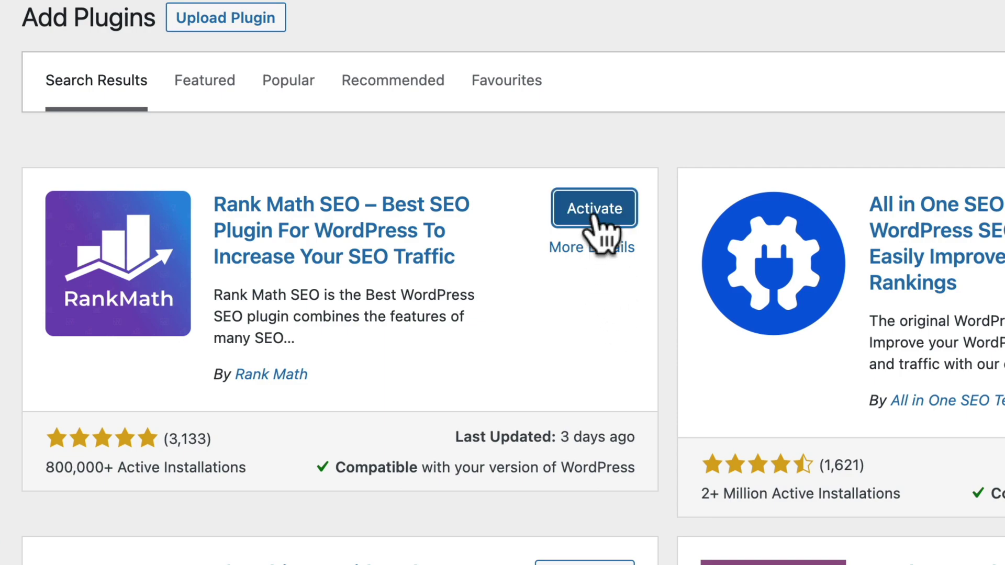
{"action": "left_click", "coordinate": [597, 217]}
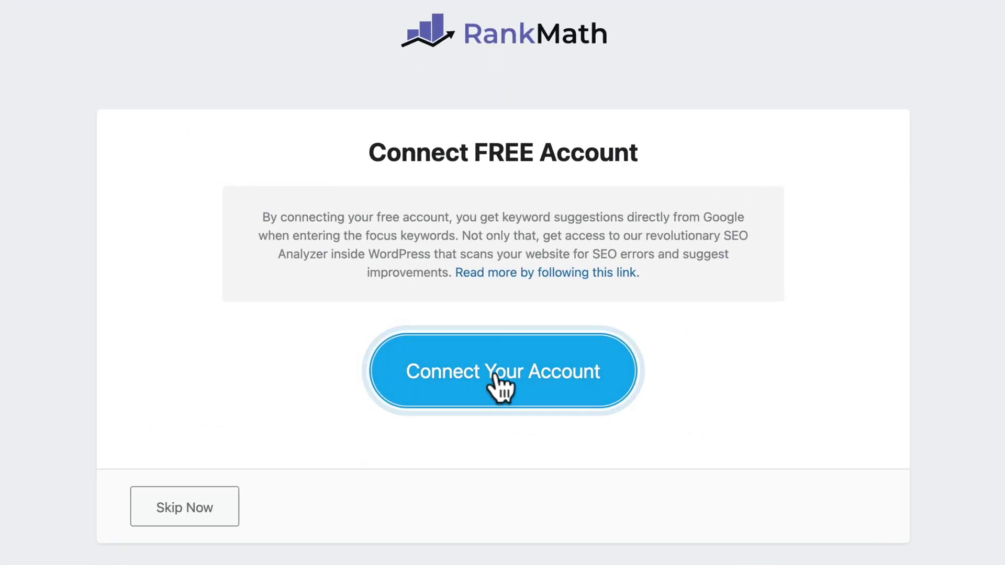
- Connect a free Rank Math account, start the Advanced-mode wizard, and skip the Yoast SEO import
{"action": "left_click", "coordinate": [494, 374]}
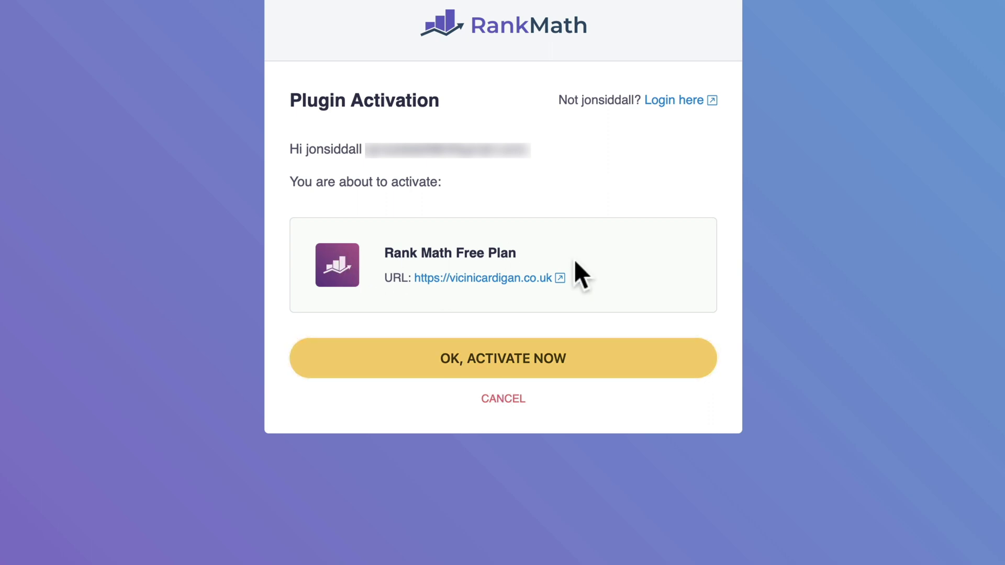
{"action": "left_click", "coordinate": [500, 366]}
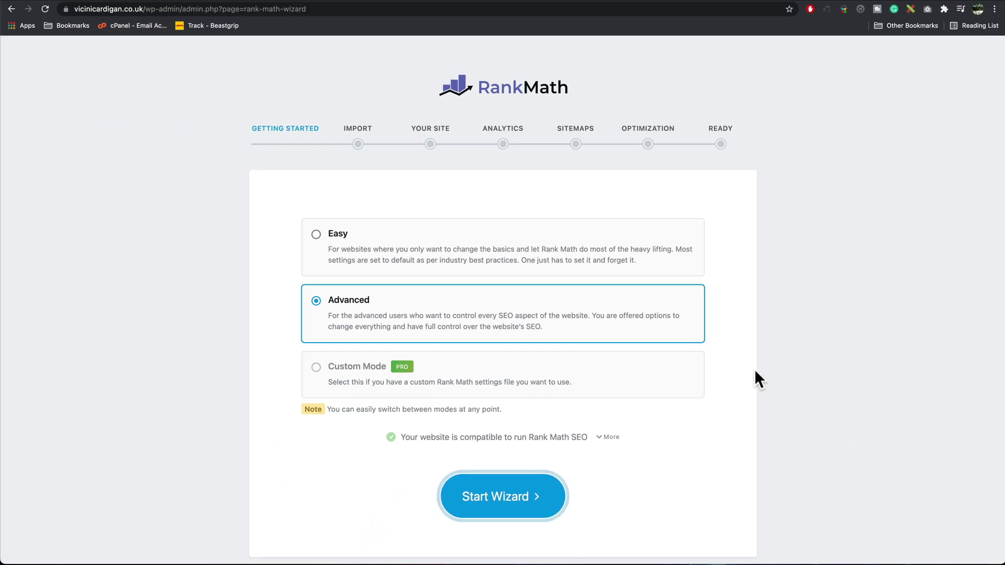
{"action": "left_click", "coordinate": [531, 506]}
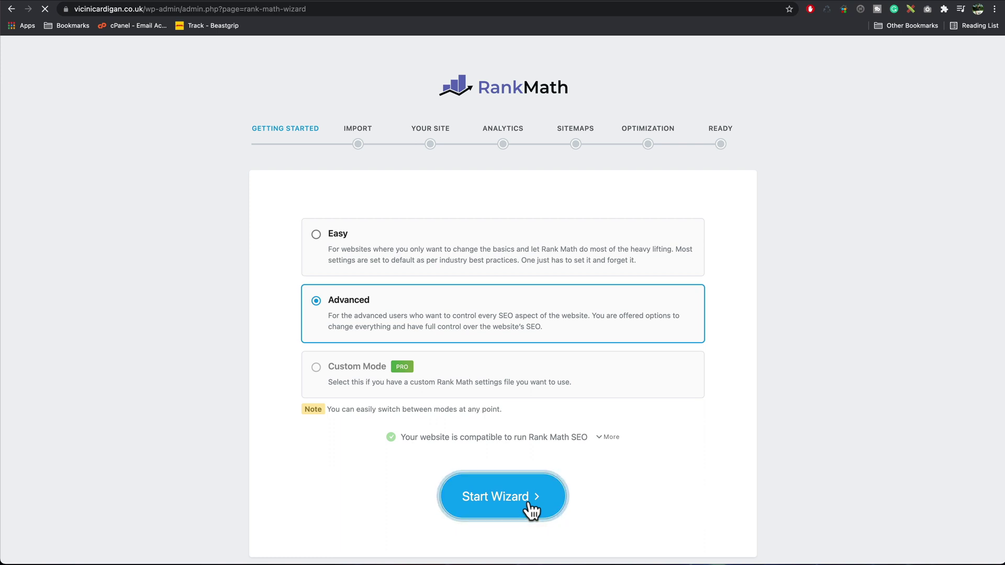
{"action": "left_click", "coordinate": [377, 255]}
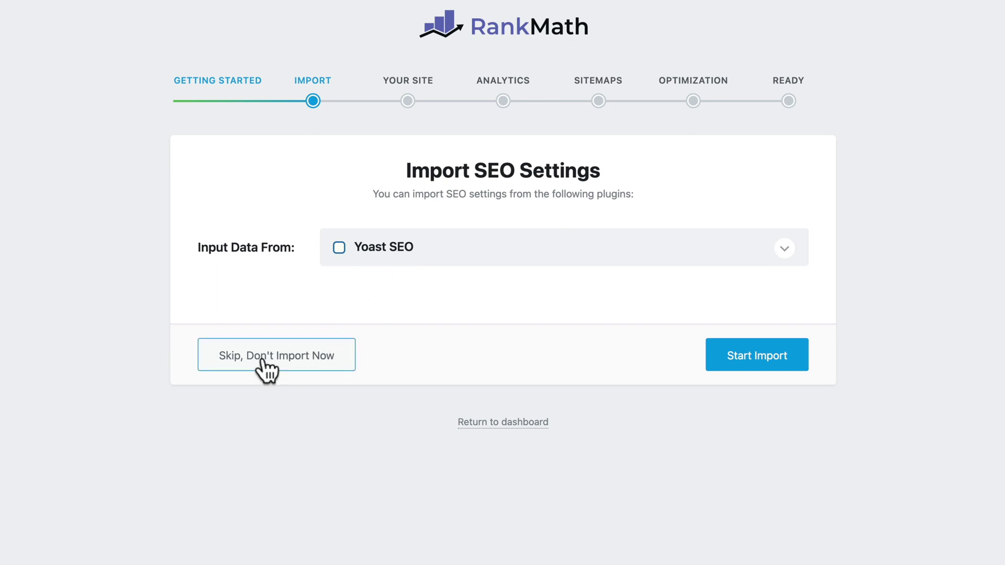
{"action": "left_click", "coordinate": [290, 359]}
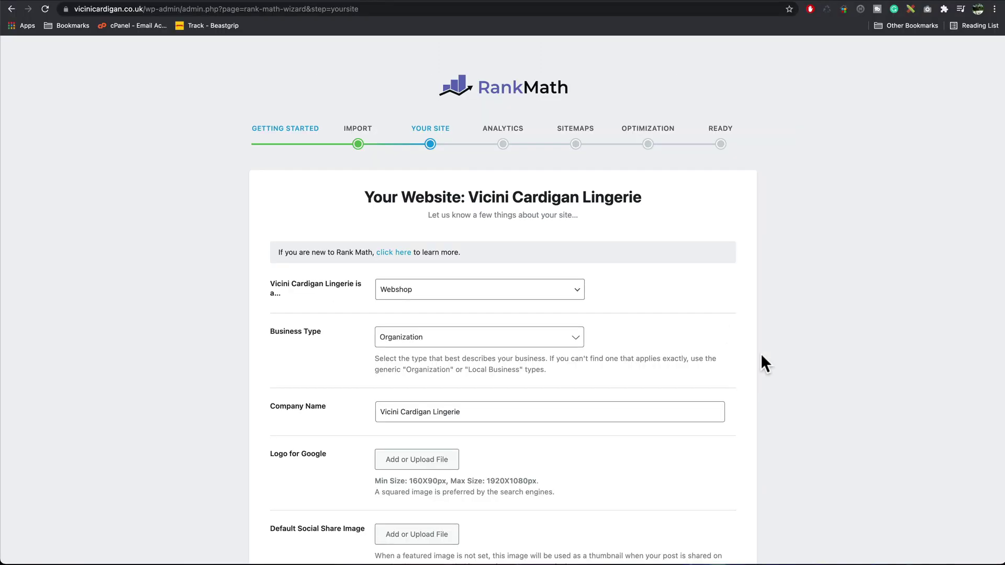
{"action": "scroll", "coordinate": [761, 356], "scroll_direction": "down", "scroll_amount": 3}
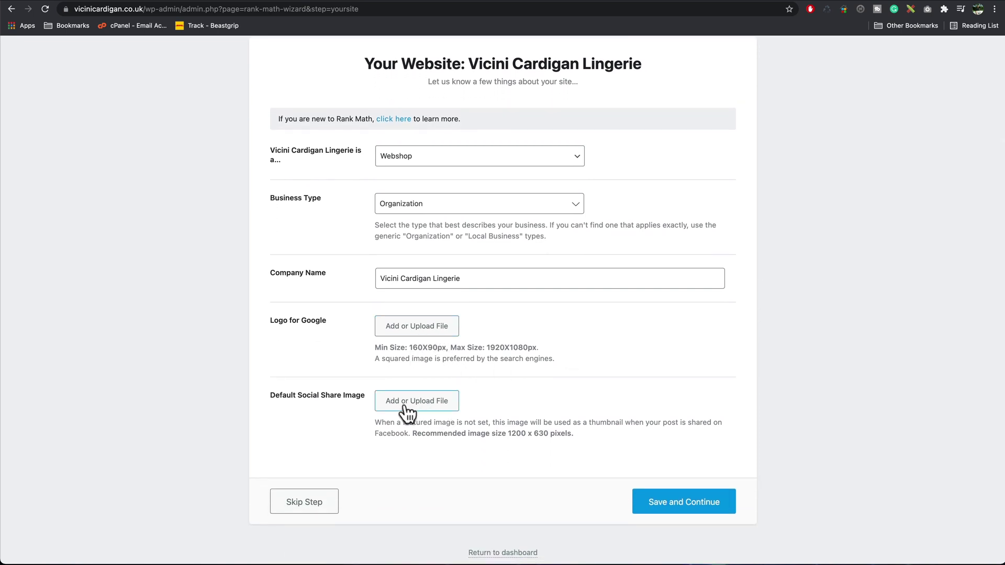
- Save the site details and connect Rank Math to the Google account, granting access
{"action": "left_click", "coordinate": [700, 505]}
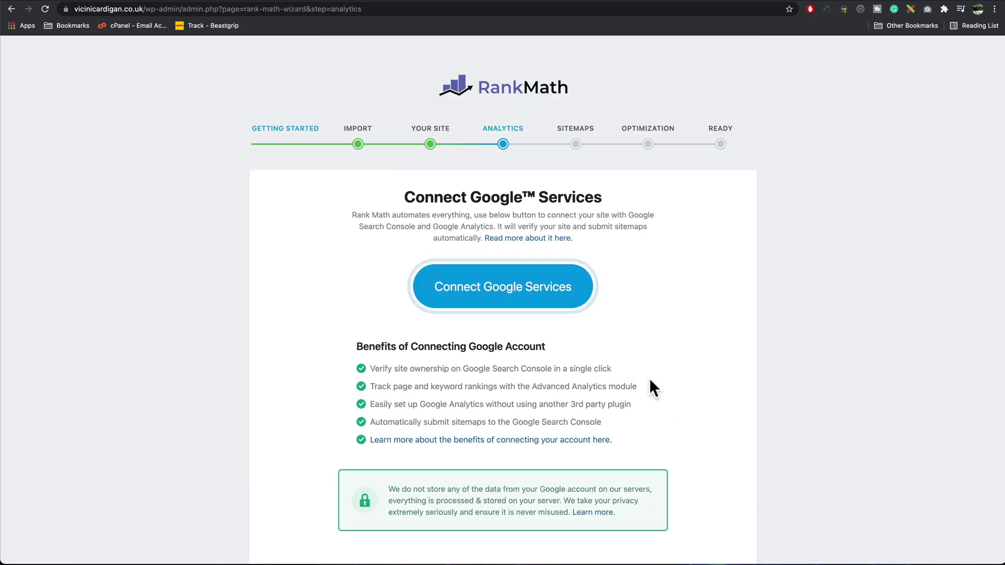
{"action": "left_click", "coordinate": [494, 293]}
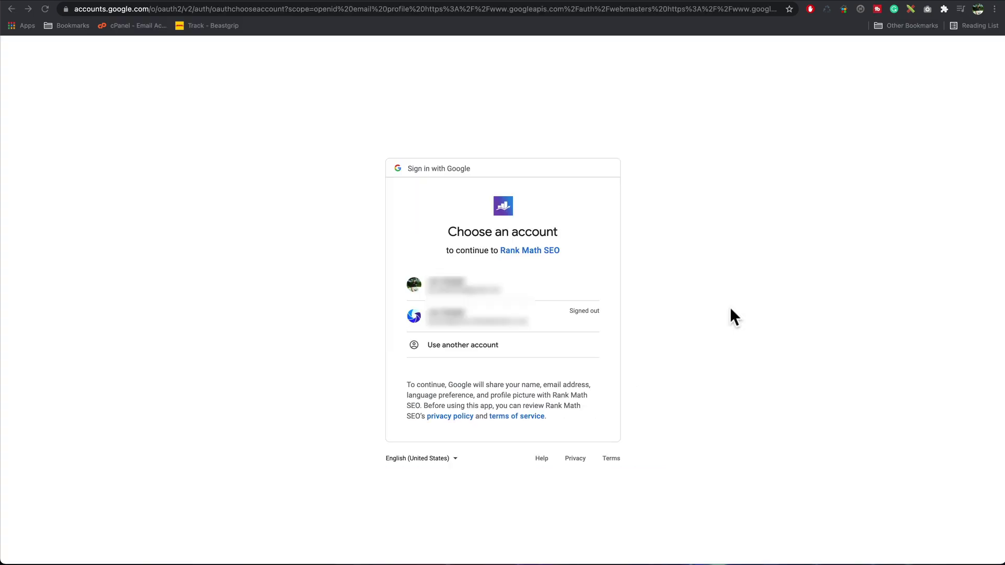
{"action": "left_click", "coordinate": [486, 285]}
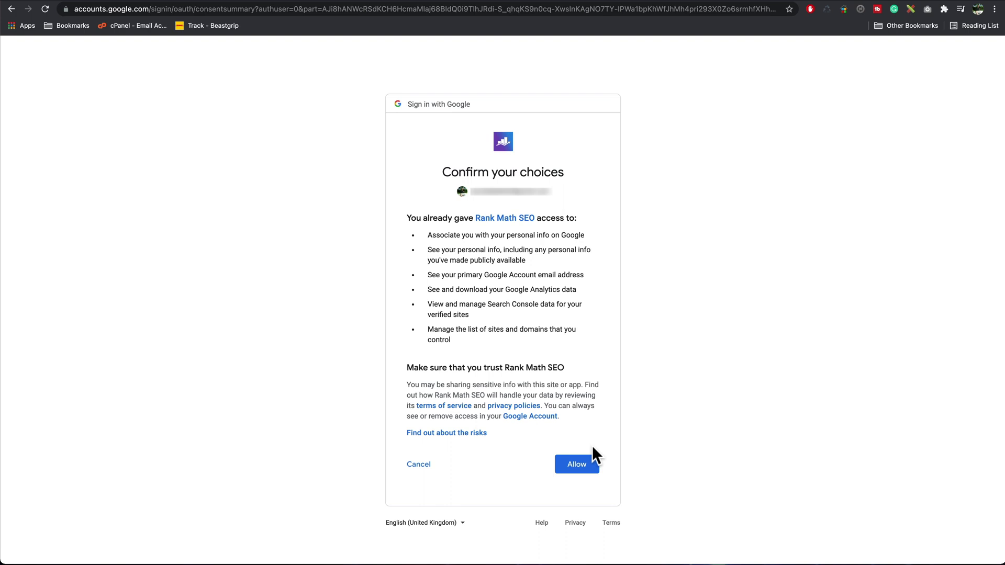
{"action": "left_click", "coordinate": [579, 464]}
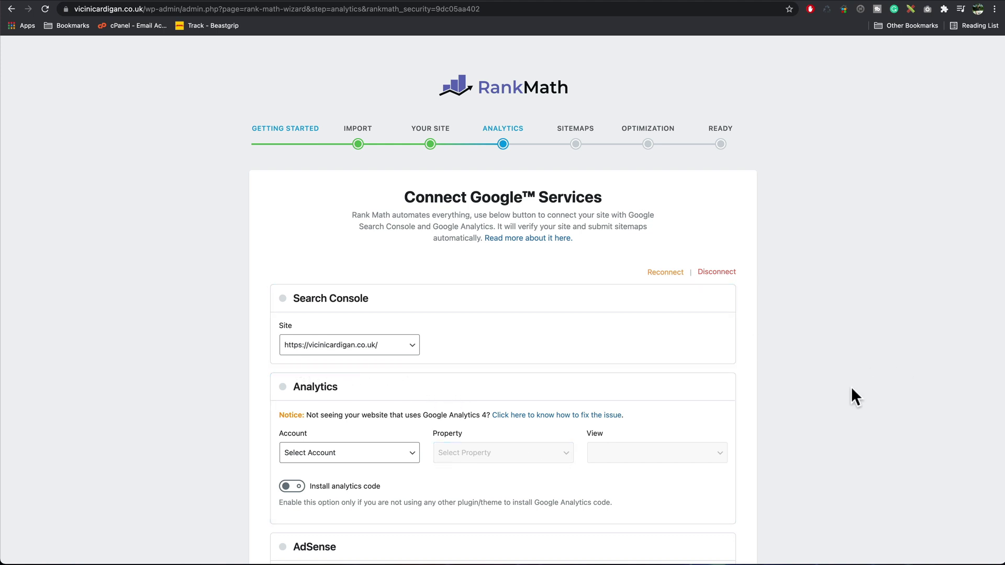
- Turn off Email Reports and continue past the Analytics step
{"action": "scroll", "coordinate": [849, 388], "scroll_direction": "down", "scroll_amount": 3}
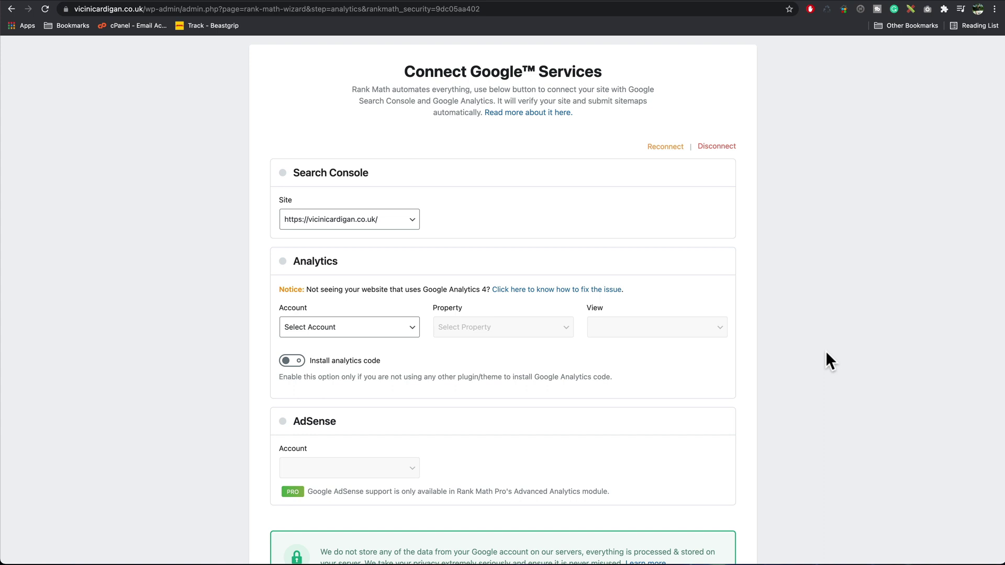
{"action": "scroll", "coordinate": [825, 351], "scroll_direction": "down", "scroll_amount": 7}
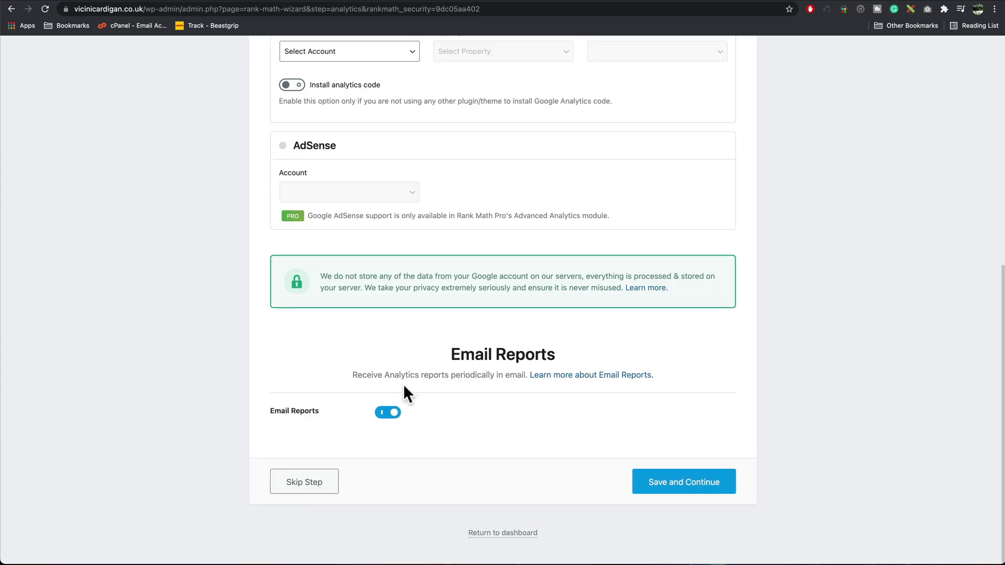
{"action": "left_click", "coordinate": [385, 416]}
{"action": "left_click", "coordinate": [688, 487]}
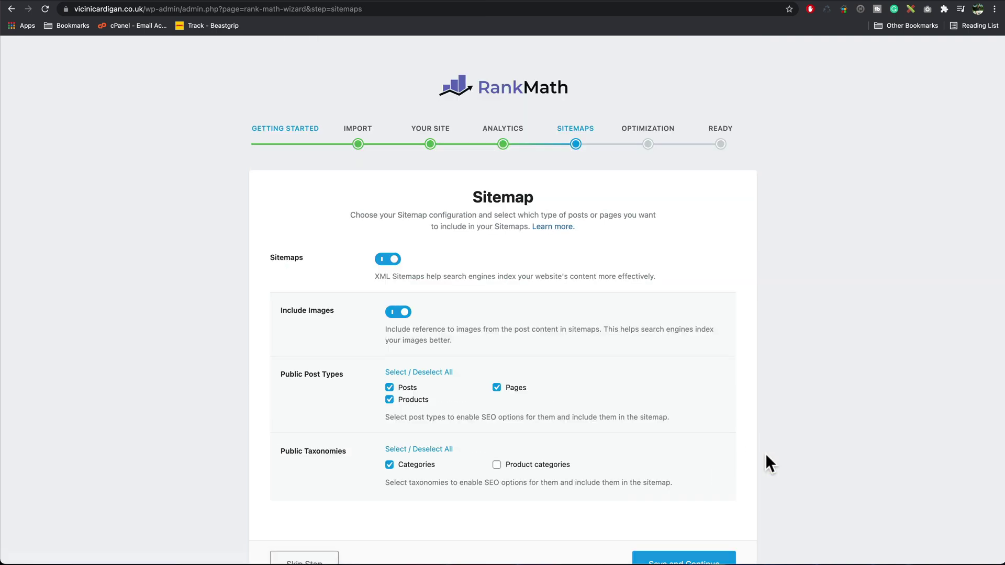
- Accept the default Sitemap and SEO Tweaks settings and return to the dashboard from the Ready screen
{"action": "scroll", "coordinate": [819, 466], "scroll_direction": "down", "scroll_amount": 3}
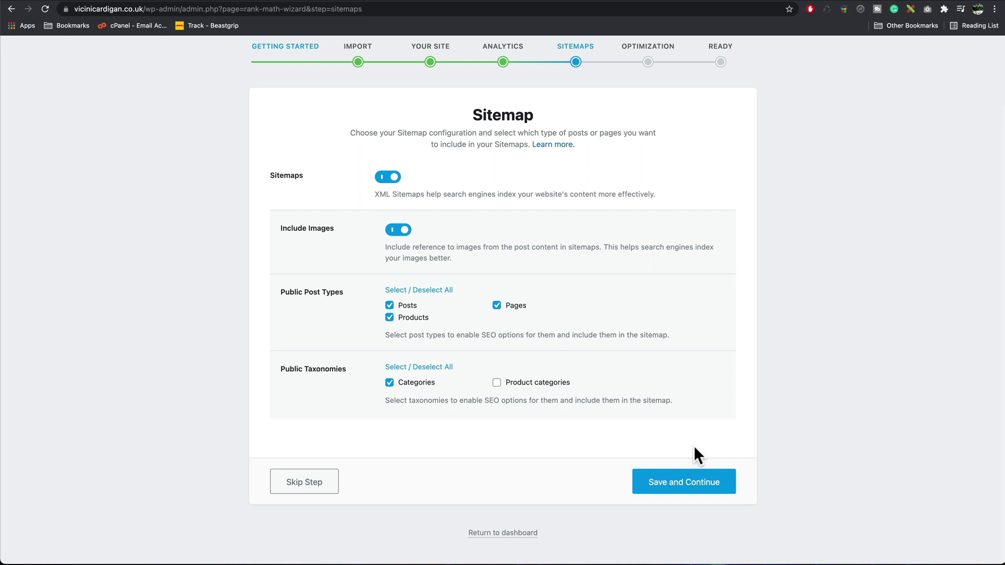
{"action": "left_click", "coordinate": [690, 486]}
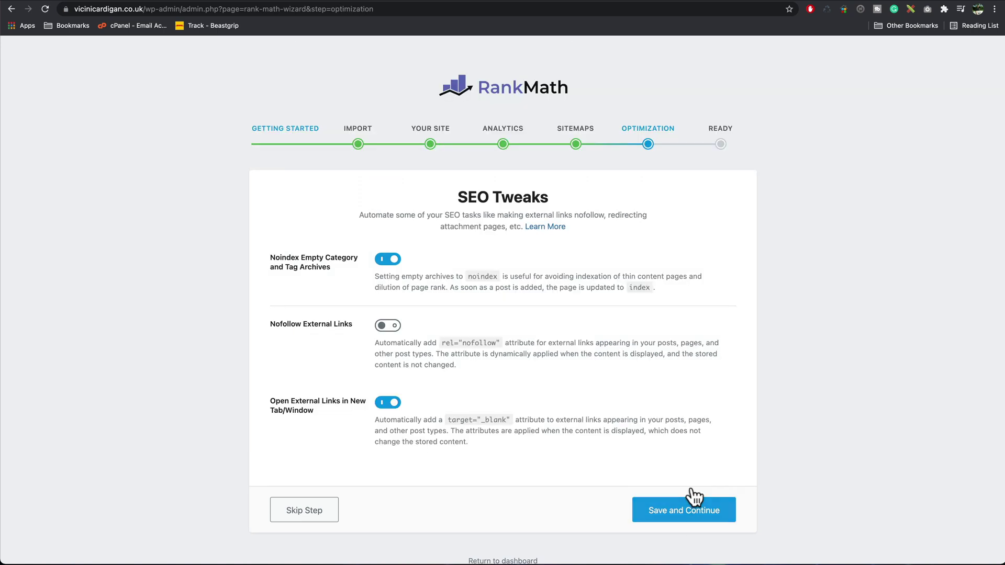
{"action": "left_click", "coordinate": [689, 516]}
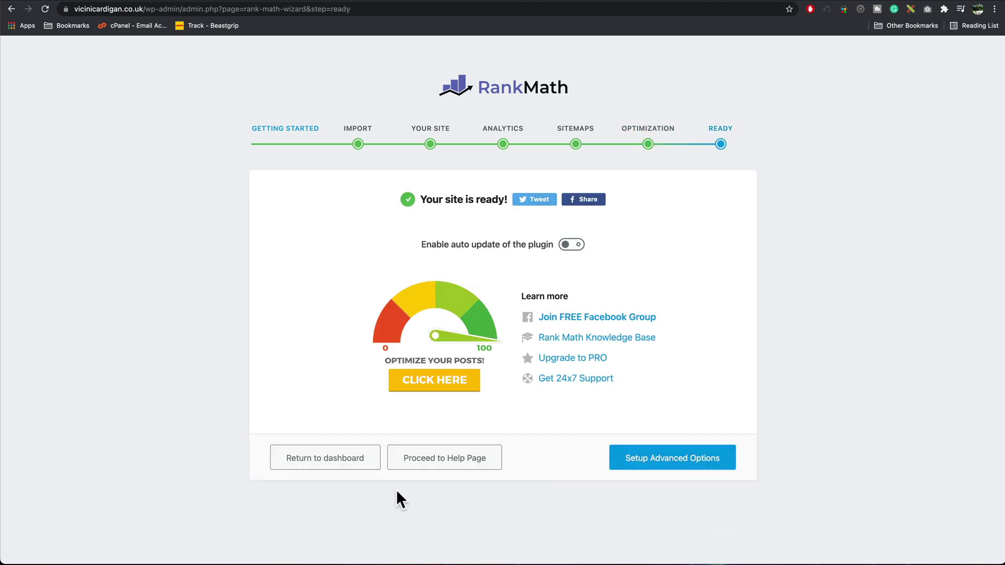
{"action": "left_click", "coordinate": [333, 465]}
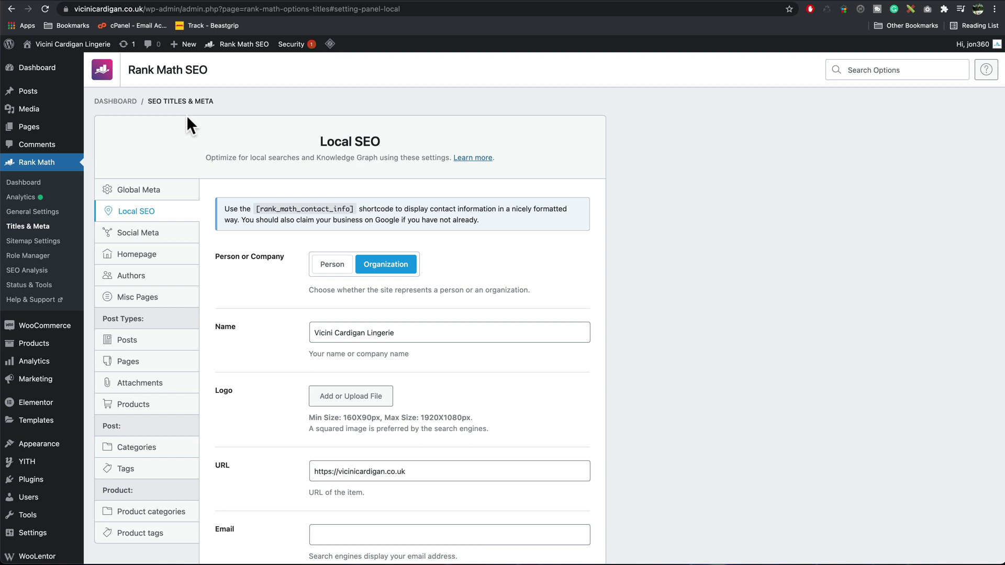
- Open Rank Math's Sitemap Settings and copy the sitemap index link address
{"action": "left_click", "coordinate": [33, 241]}
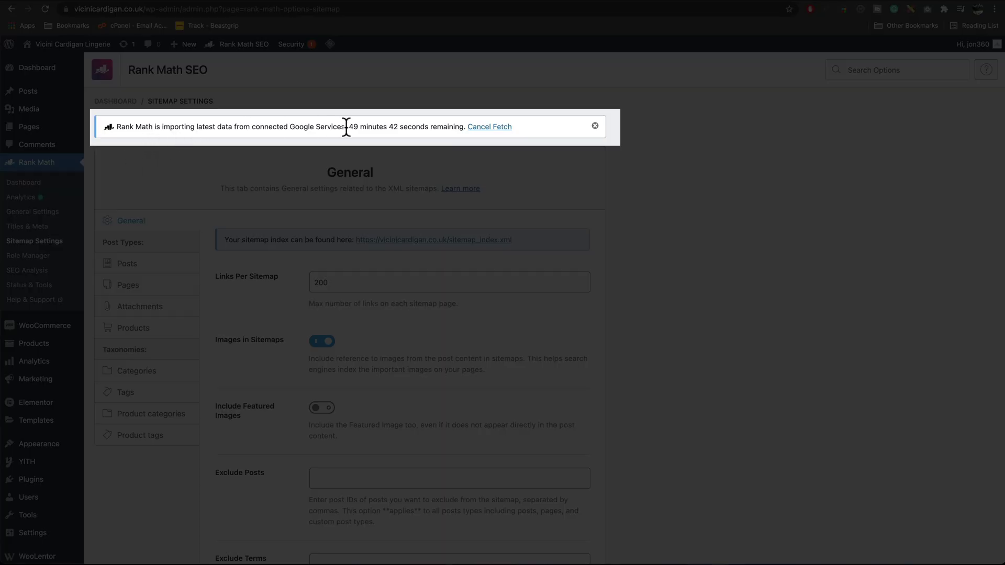
{"action": "left_click_drag", "start_coordinate": [341, 127], "coordinate": [443, 127]}
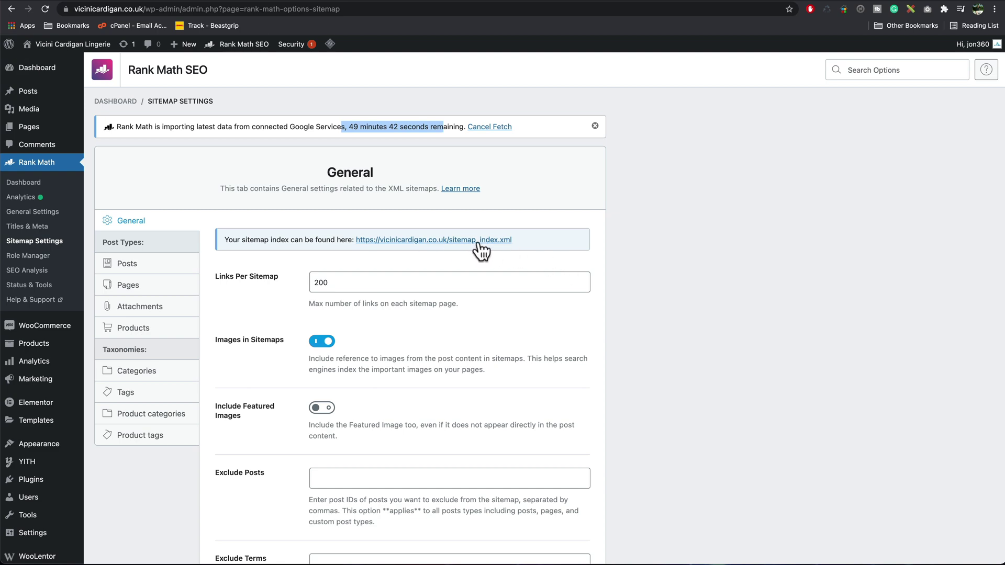
{"action": "left_click", "coordinate": [539, 240]}
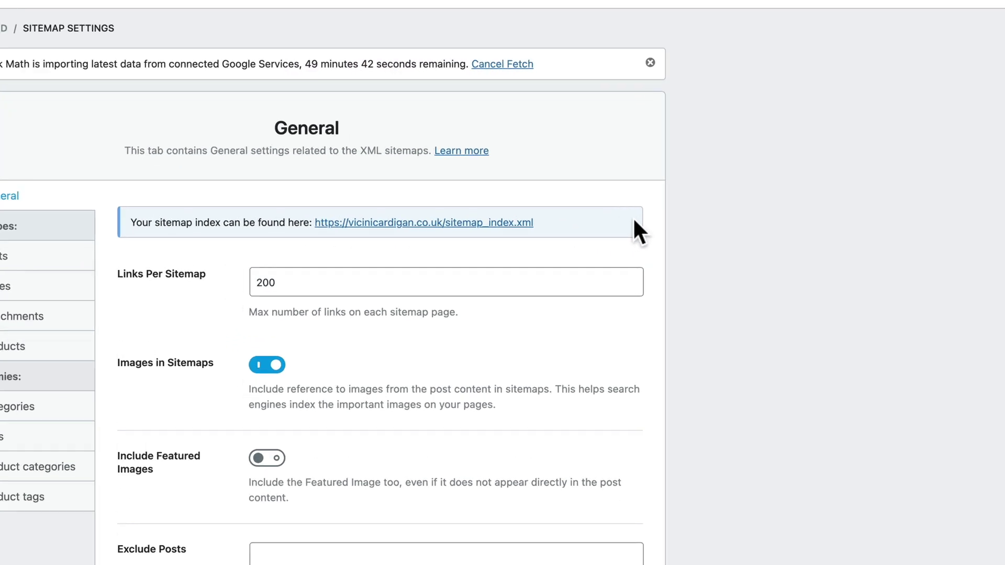
{"action": "left_click_drag", "start_coordinate": [540, 240], "coordinate": [464, 237]}
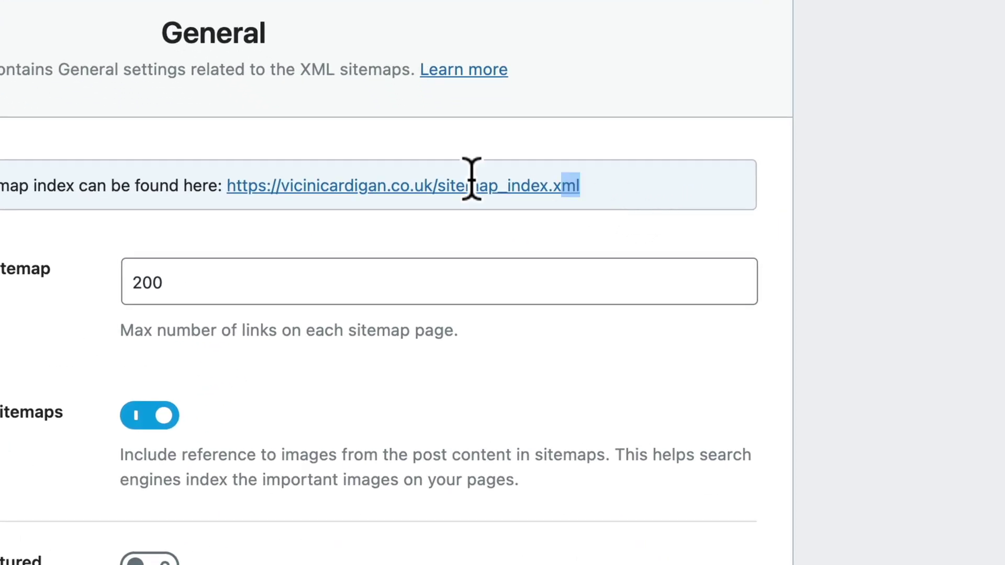
{"action": "left_click_drag", "start_coordinate": [471, 178], "coordinate": [229, 198]}
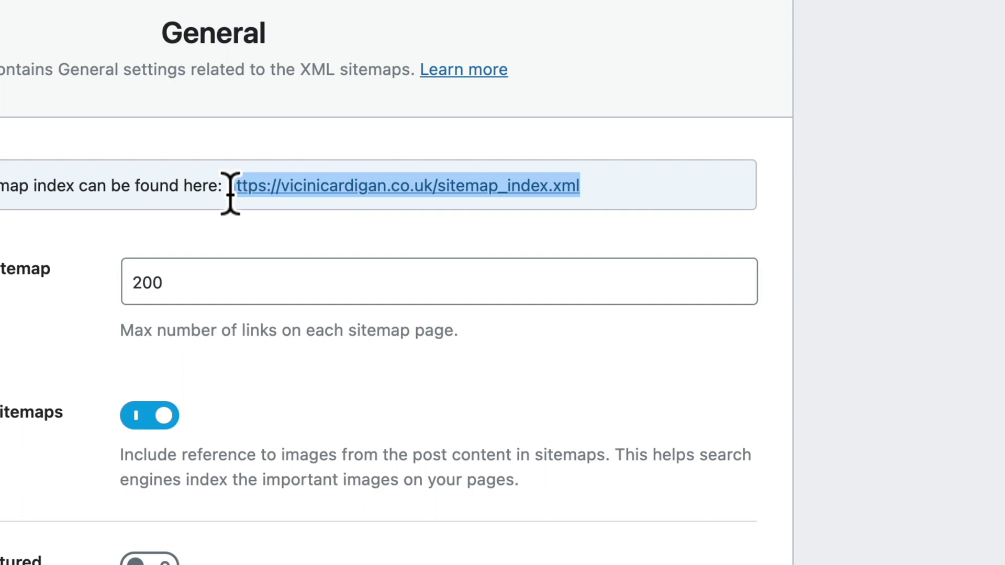
{"action": "right_click", "coordinate": [250, 191]}
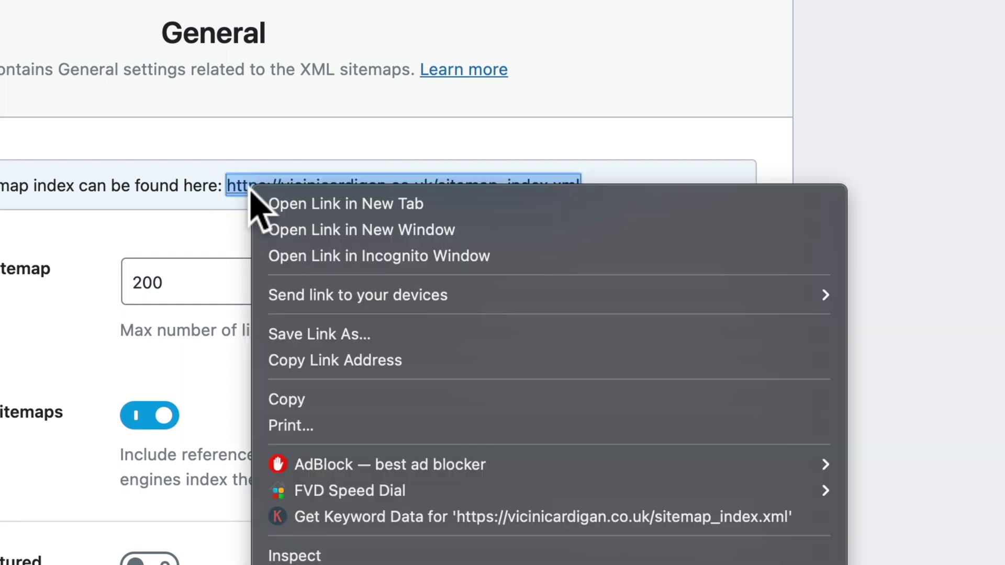
{"action": "left_click", "coordinate": [353, 362]}
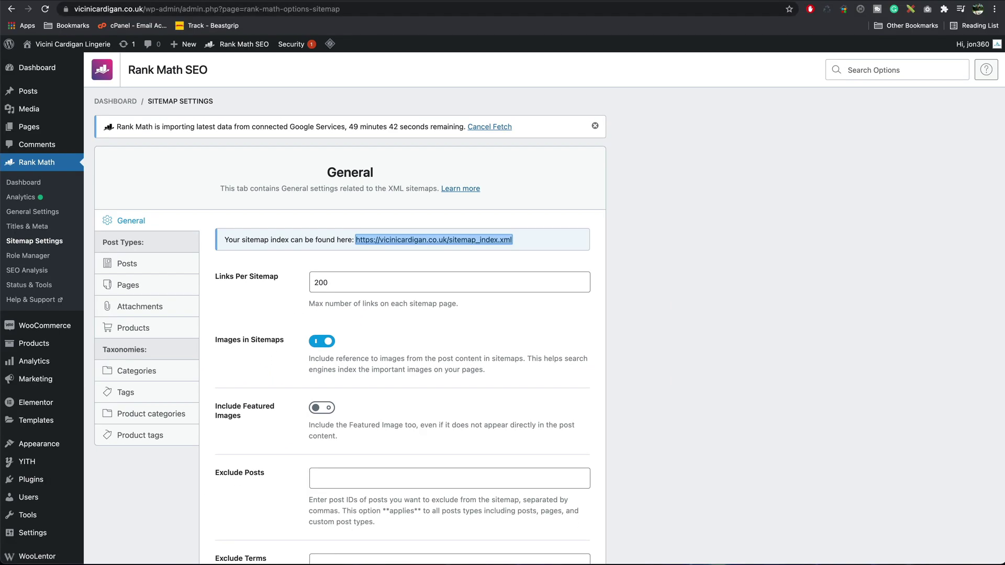
- Submit the copied sitemap index URL in Search Console's Sitemaps report and dismiss the confirmation
{"action": "left_click", "coordinate": [335, 2]}
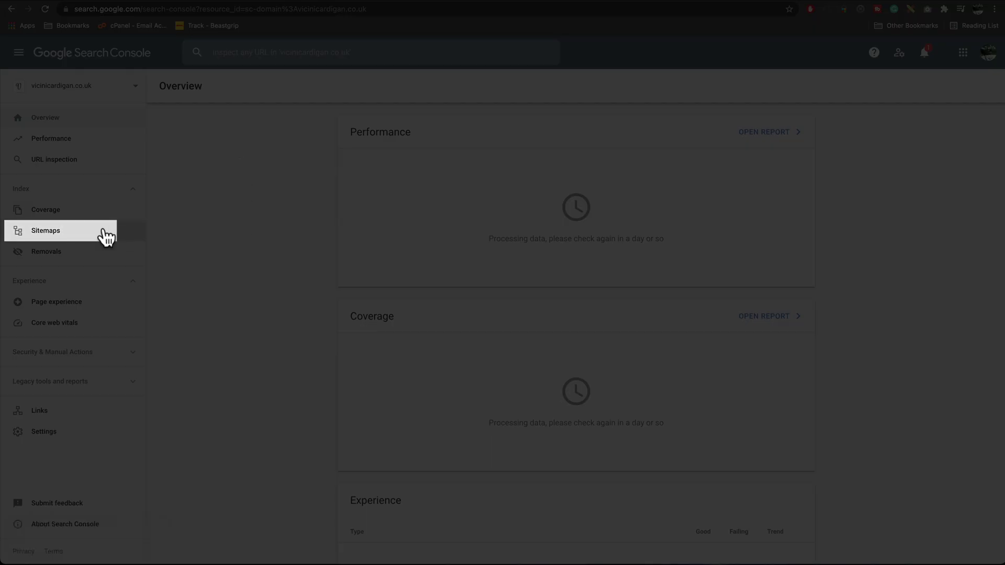
{"action": "left_click", "coordinate": [88, 230]}
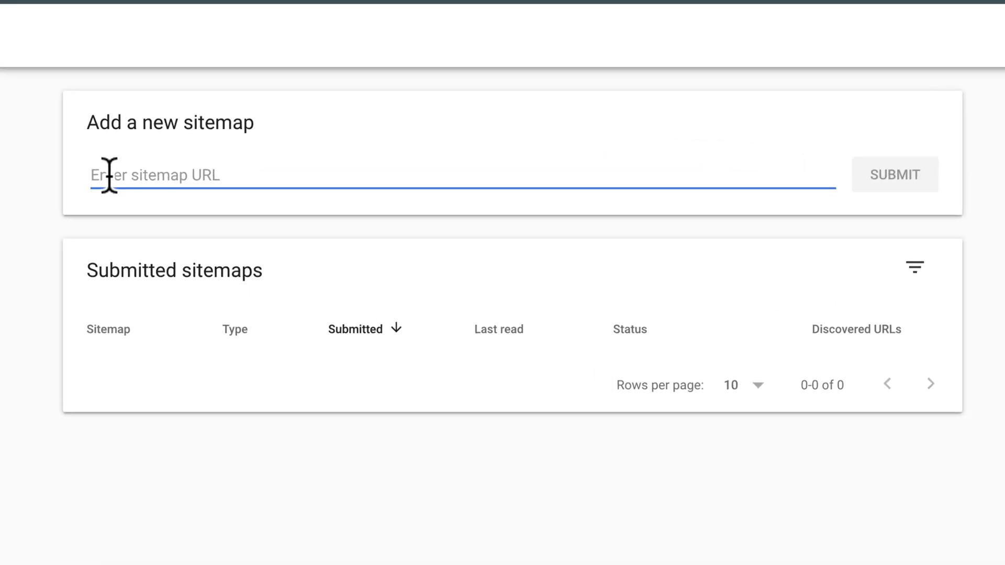
{"action": "key", "text": "ctrl+v"}
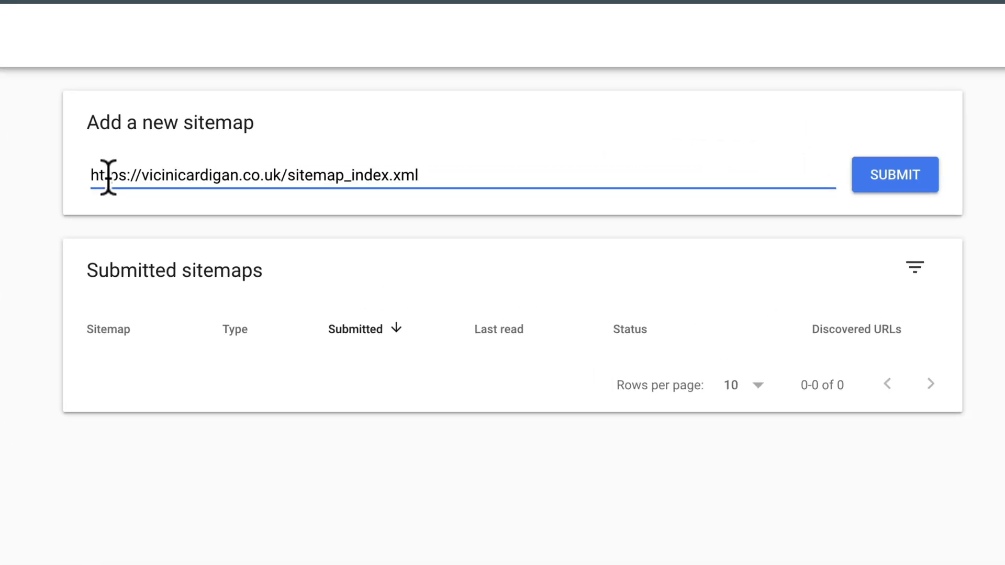
{"action": "left_click", "coordinate": [896, 177]}
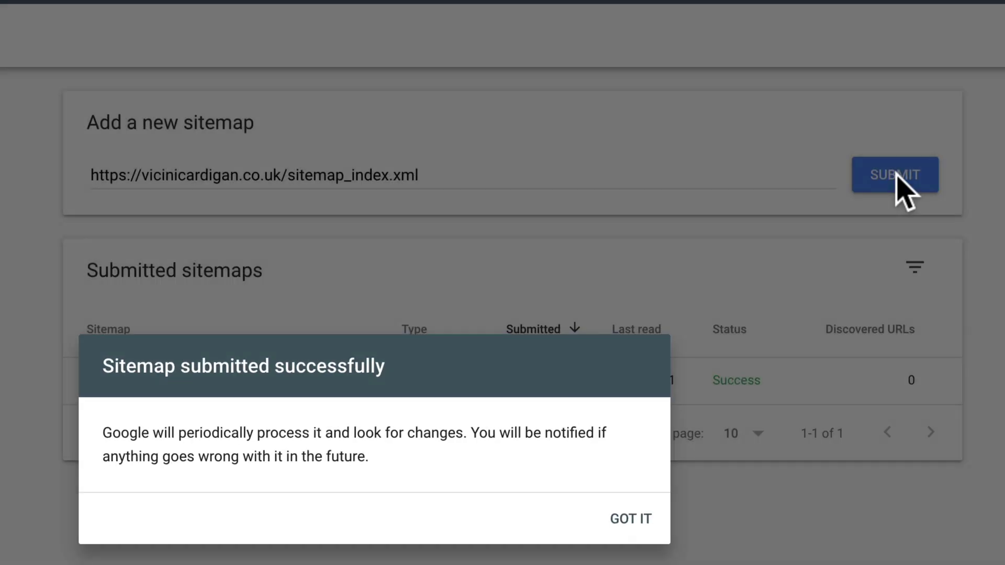
{"action": "left_click", "coordinate": [628, 519]}
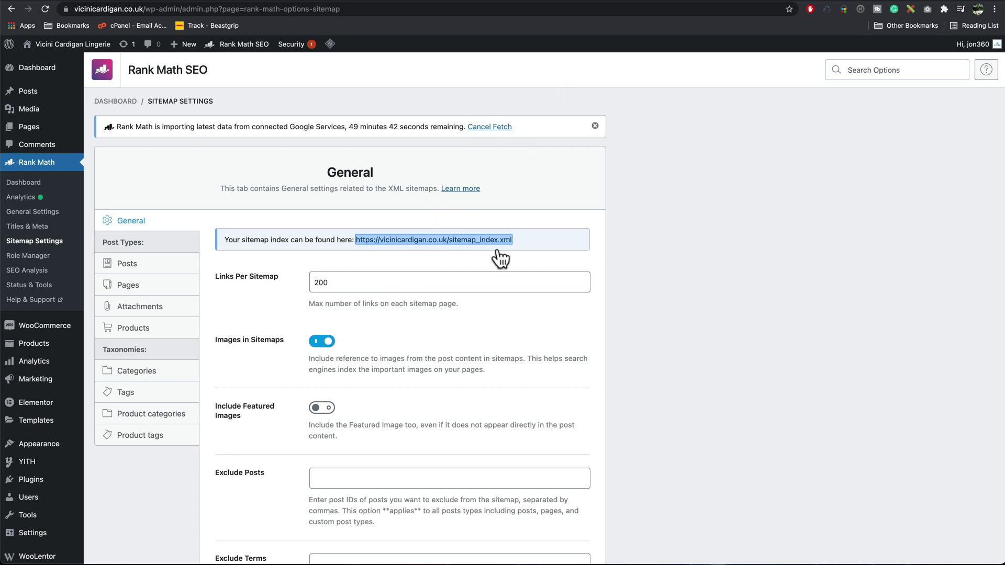
- Copy the post-sitemap.xml link from the sitemap index and submit it as a new sitemap
{"action": "left_click", "coordinate": [456, 240]}
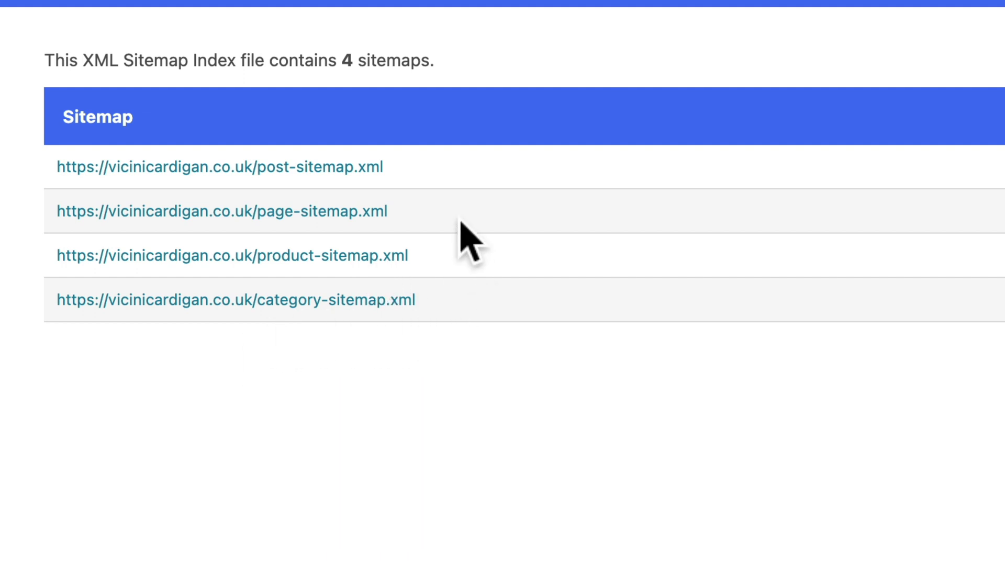
{"action": "left_click_drag", "start_coordinate": [399, 173], "coordinate": [426, 195]}
{"action": "right_click", "coordinate": [275, 164]}
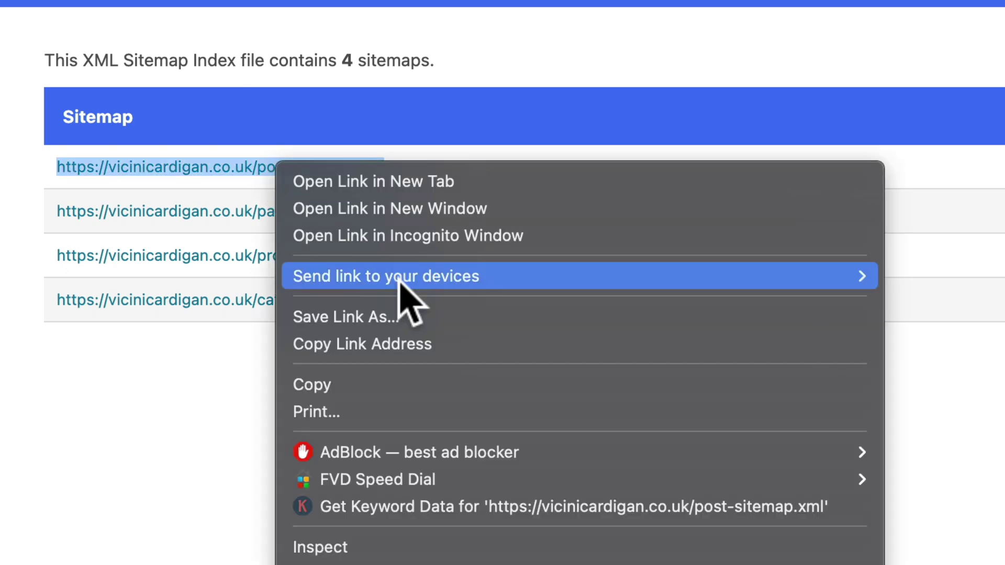
{"action": "left_click", "coordinate": [372, 384]}
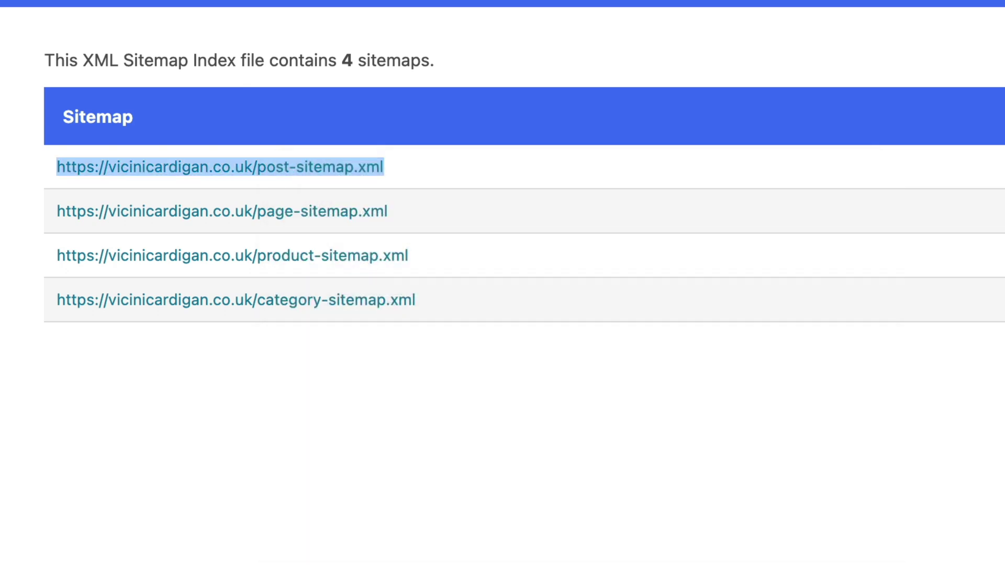
{"action": "right_click", "coordinate": [438, 164]}
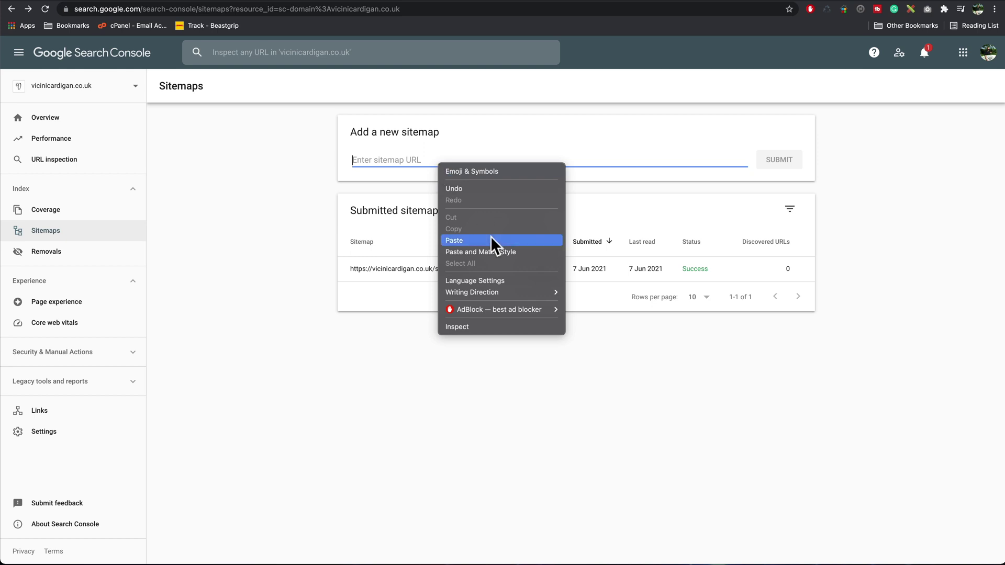
{"action": "left_click", "coordinate": [491, 236]}
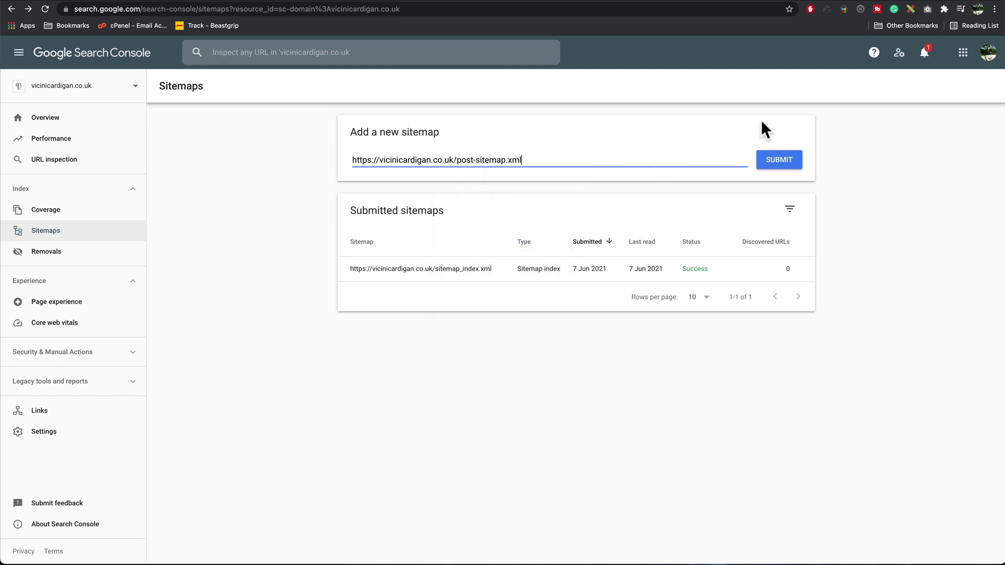
{"action": "left_click", "coordinate": [779, 160]}
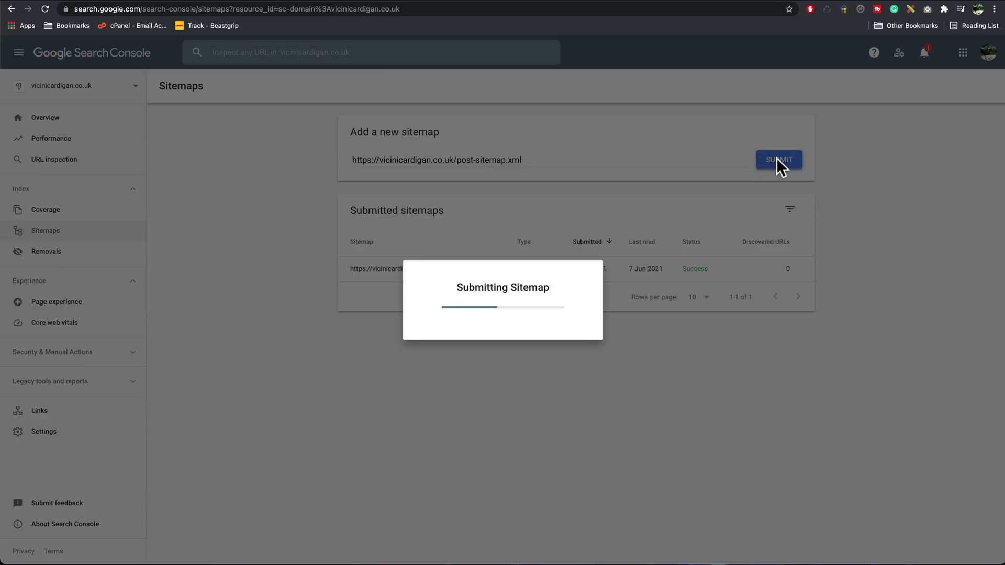
- Copy the page-sitemap.xml link from the index and submit it in Search Console
{"action": "left_click", "coordinate": [630, 7]}
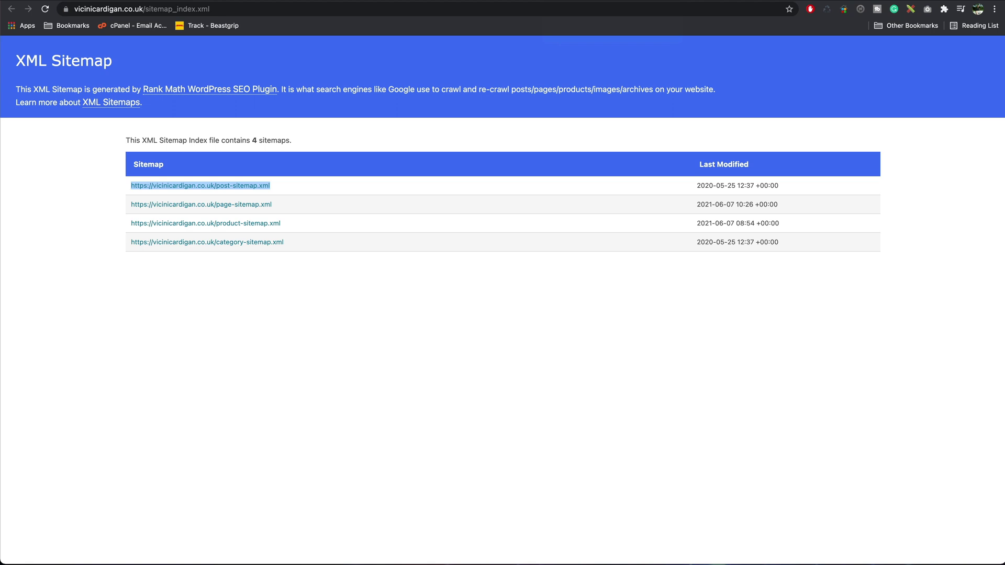
{"action": "right_click", "coordinate": [244, 207]}
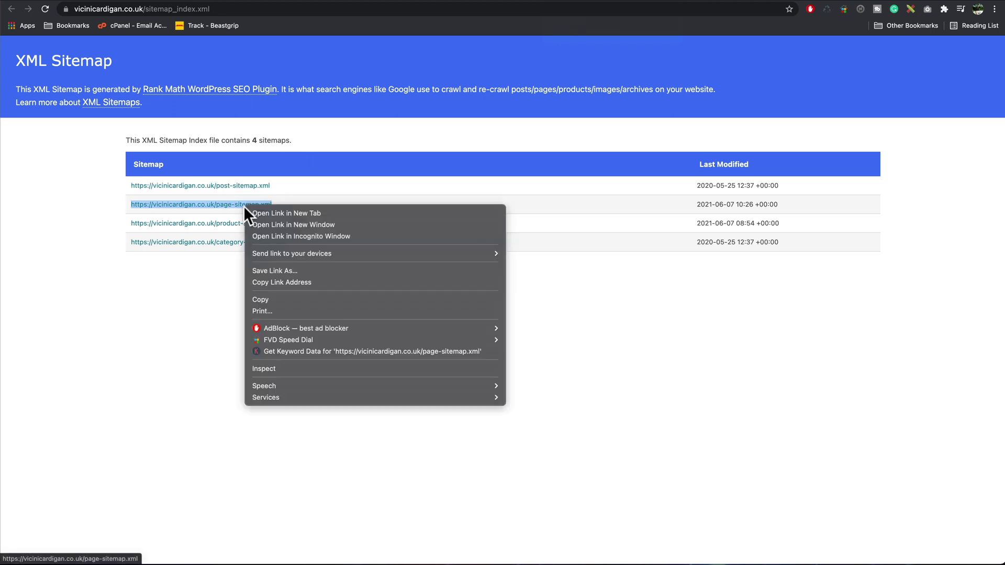
{"action": "left_click", "coordinate": [293, 282]}
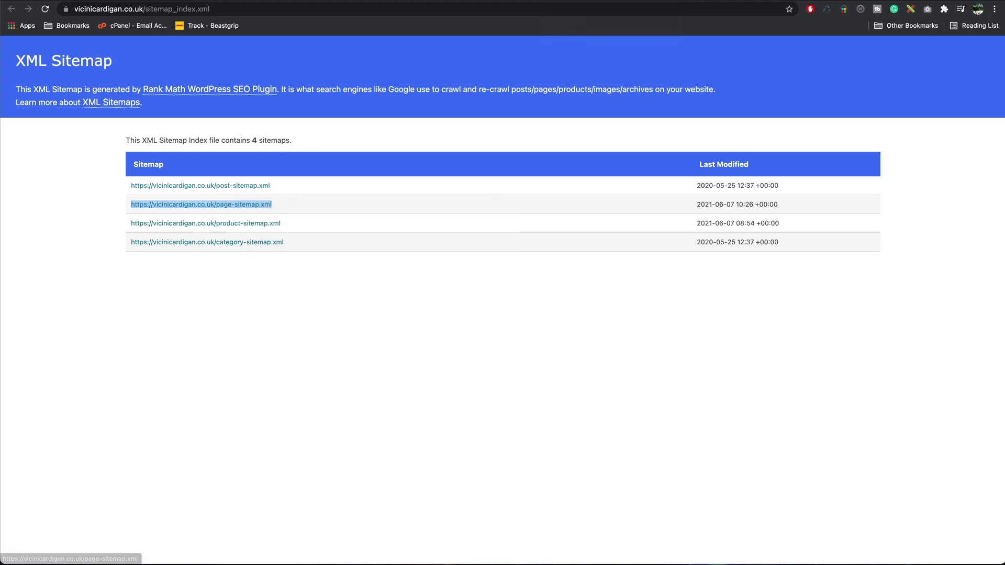
{"action": "key", "text": "ctrl+shift+Tab"}
{"action": "left_click", "coordinate": [651, 348]}
{"action": "left_click", "coordinate": [482, 161]}
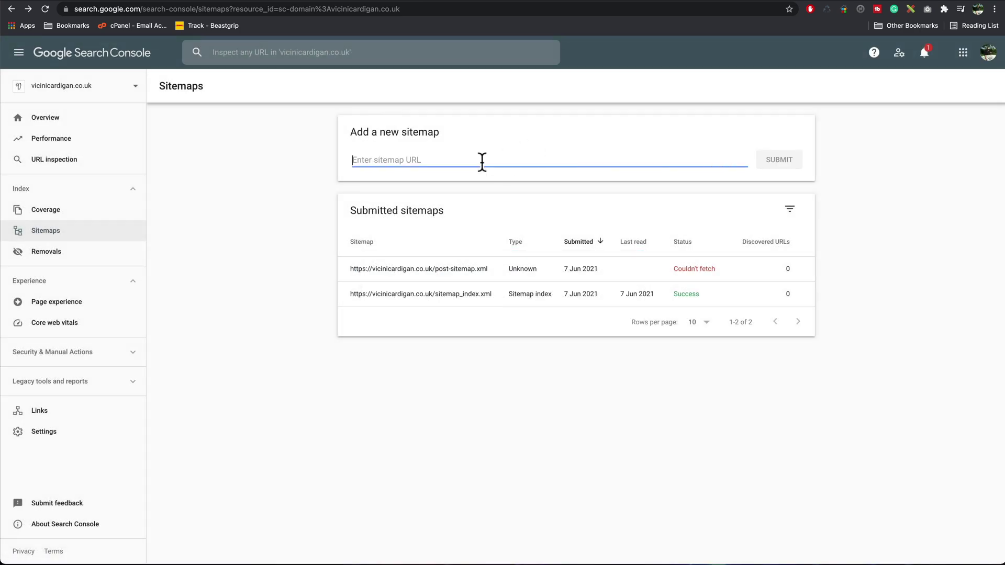
{"action": "right_click", "coordinate": [482, 161]}
{"action": "left_click", "coordinate": [528, 232]}
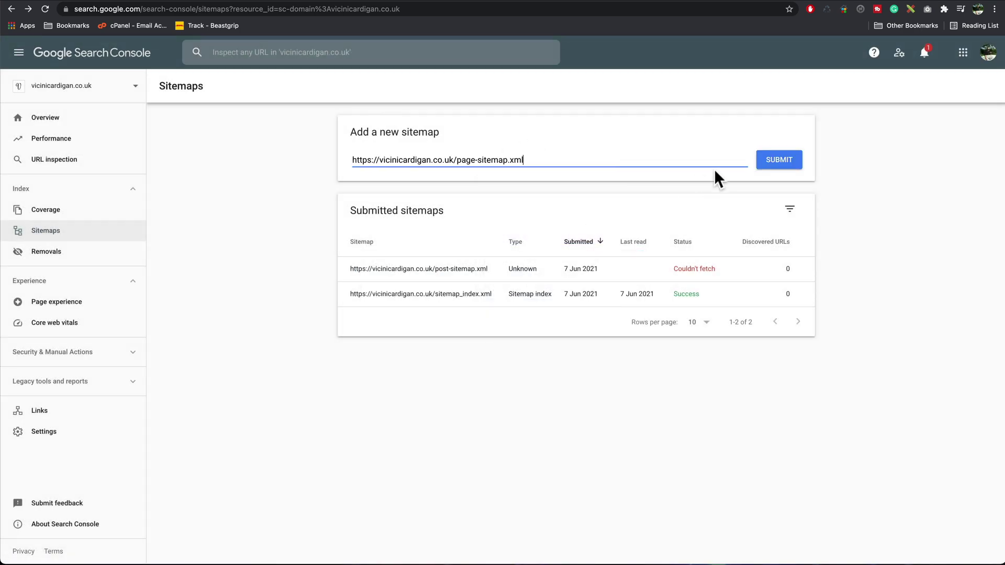
{"action": "left_click", "coordinate": [778, 166]}
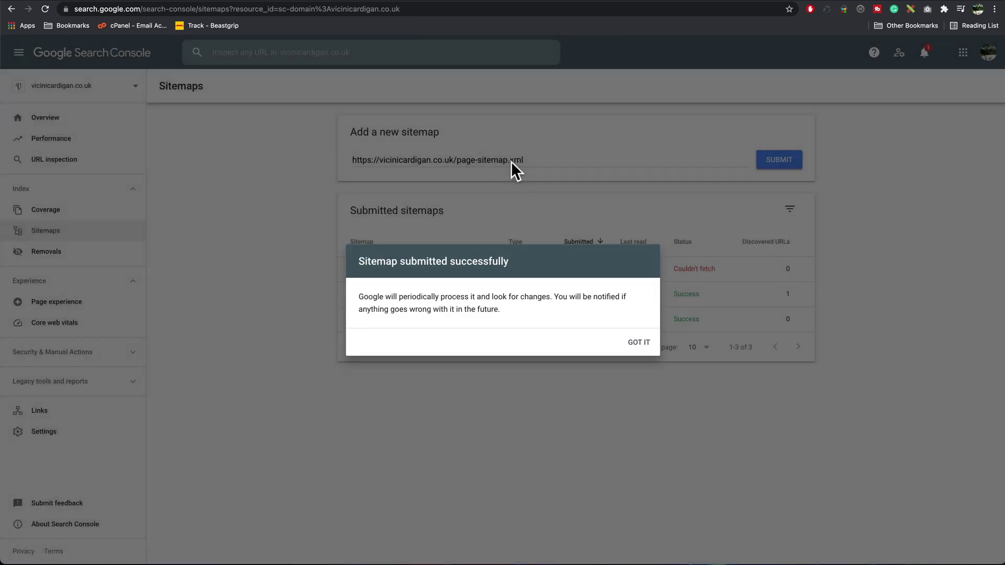
- Copy the product-sitemap.xml link and submit it in Search Console, dismissing the confirmation
{"action": "key", "text": "ctrl+Tab"}
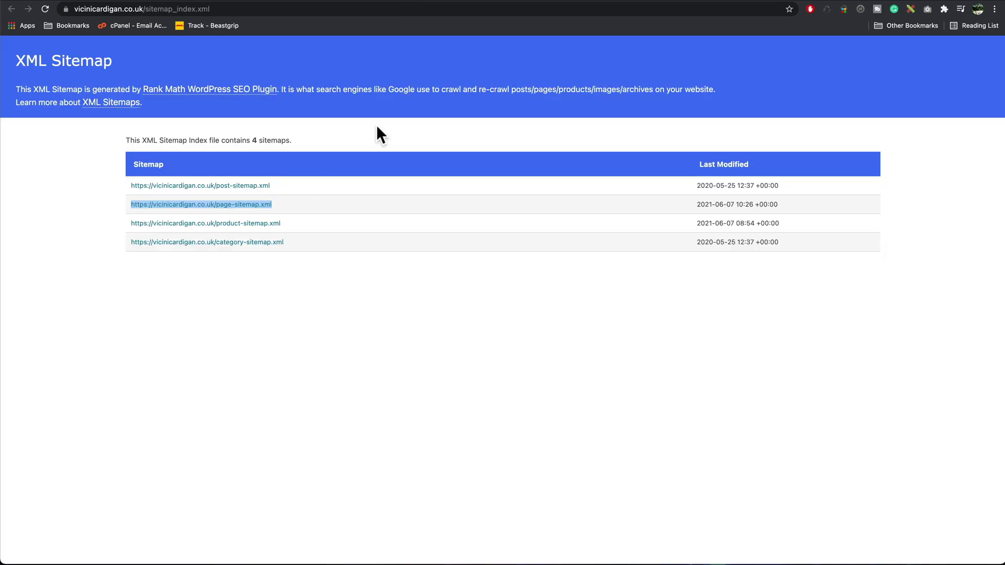
{"action": "right_click", "coordinate": [242, 225]}
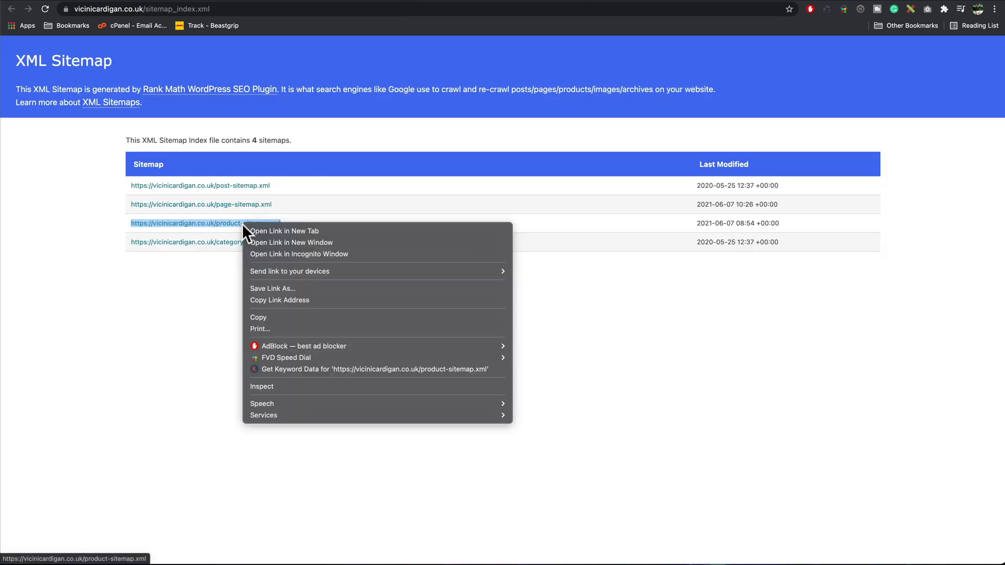
{"action": "left_click", "coordinate": [286, 298]}
{"action": "key", "text": "ctrl+Tab"}
{"action": "right_click", "coordinate": [473, 161]}
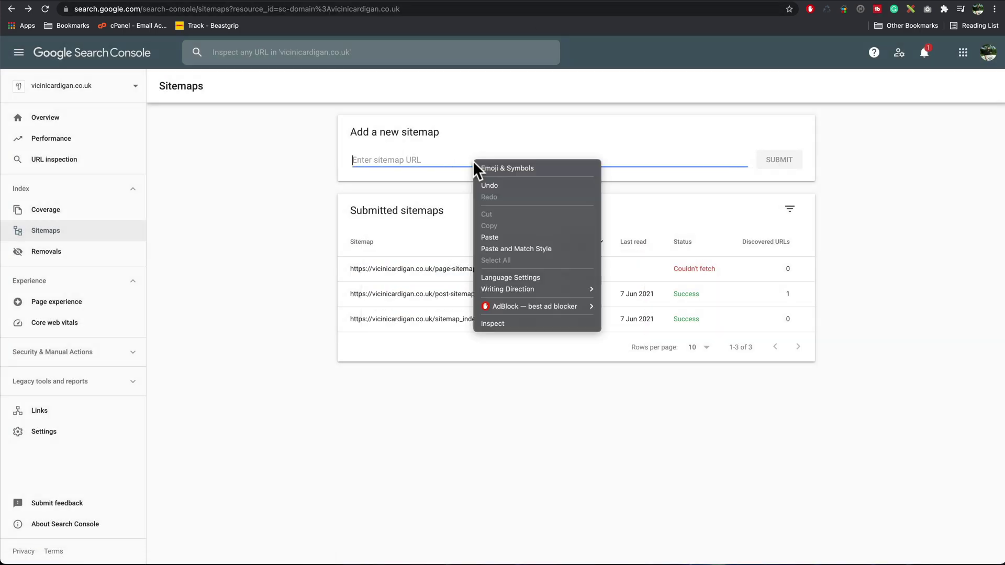
{"action": "left_click", "coordinate": [519, 237]}
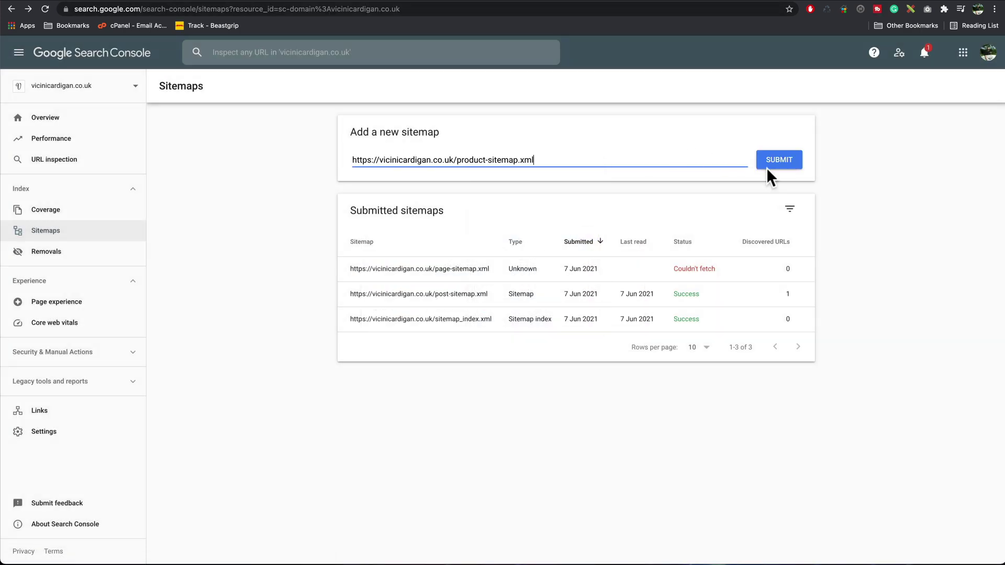
{"action": "left_click", "coordinate": [776, 167]}
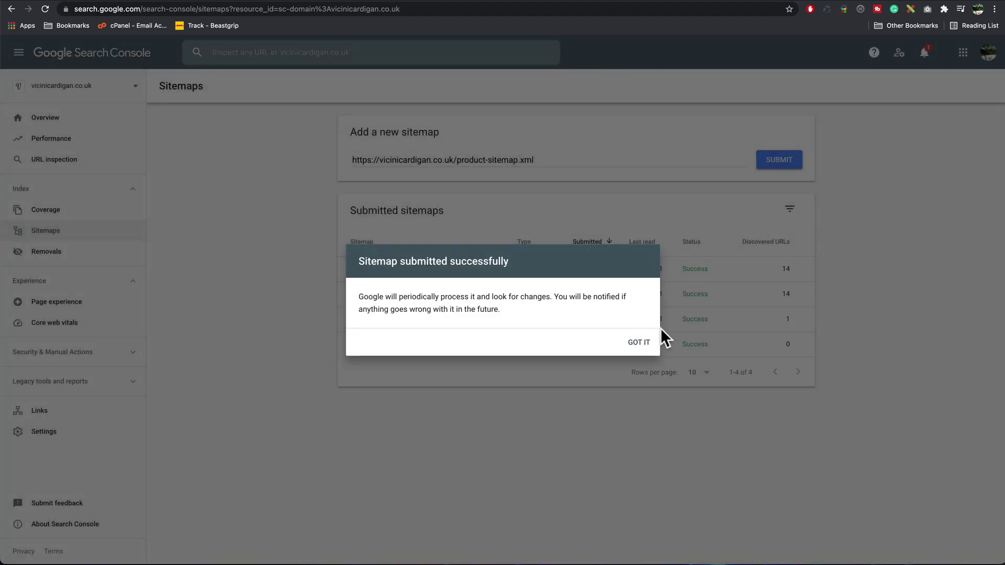
{"action": "left_click", "coordinate": [642, 342]}
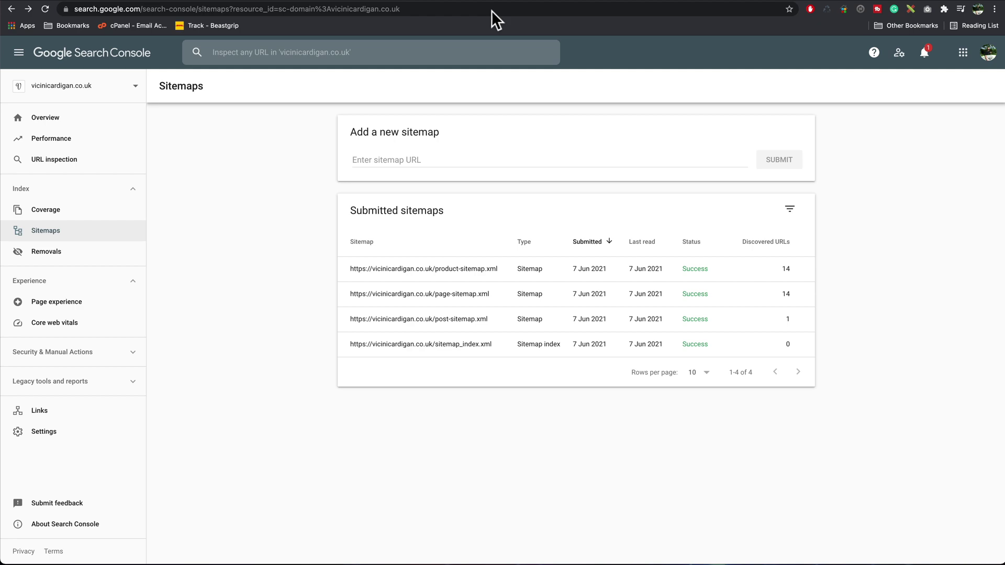
{"action": "key", "text": "ctrl+Tab"}
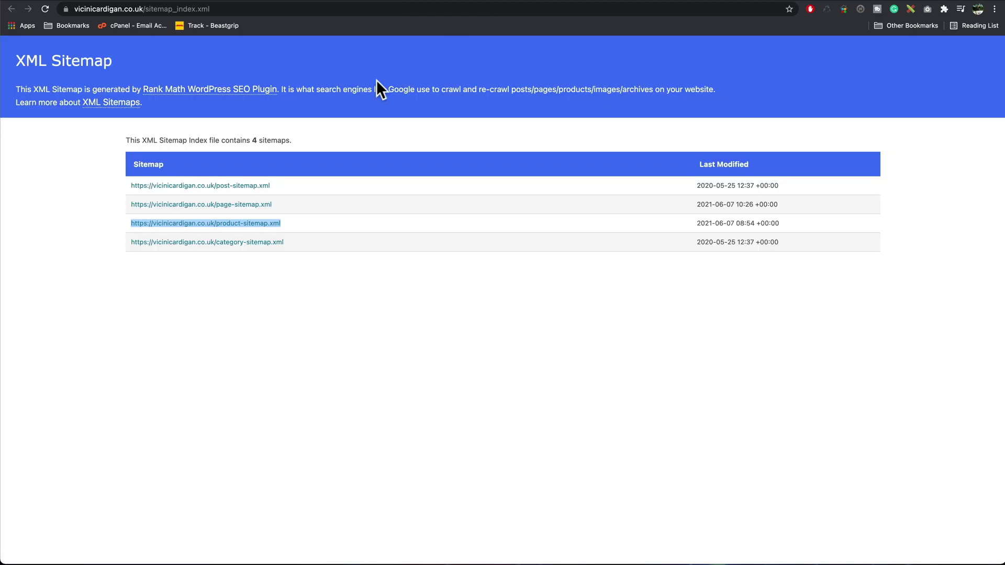
- Copy category-sitemap.xml, submit it in Search Console, and reload the Sitemaps report
{"action": "right_click", "coordinate": [227, 243]}
{"action": "left_click", "coordinate": [293, 318]}
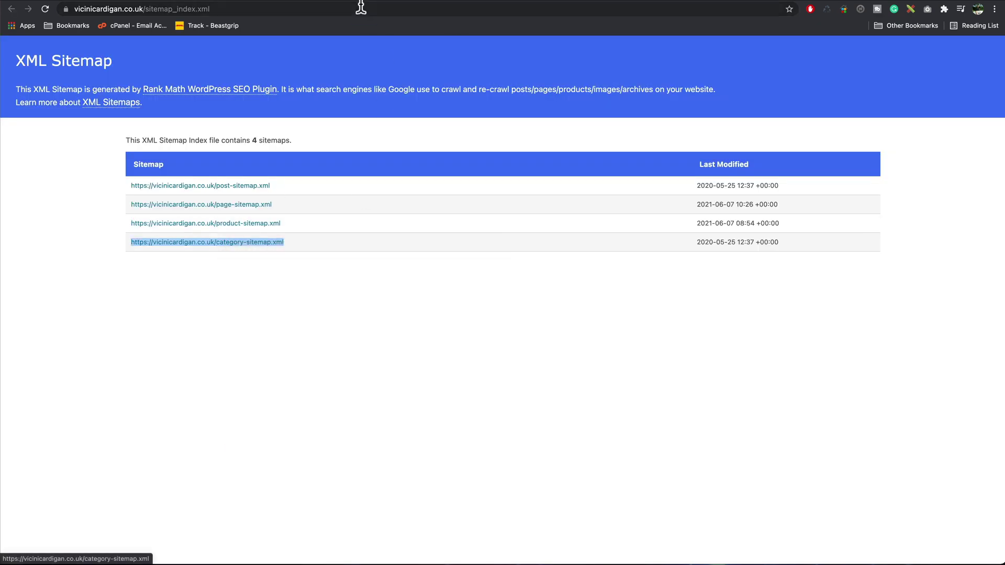
{"action": "key", "text": "ctrl+Tab"}
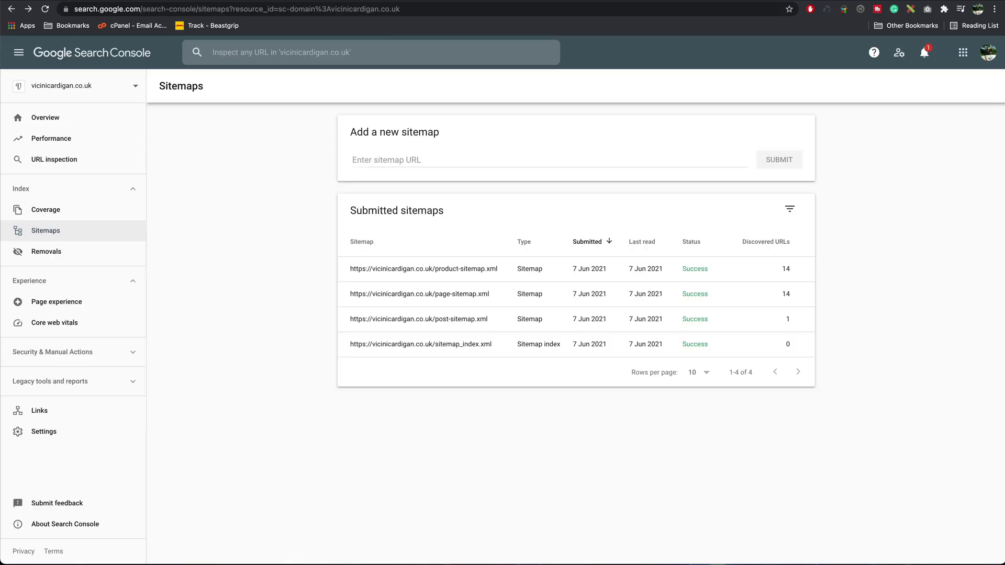
{"action": "right_click", "coordinate": [372, 159]}
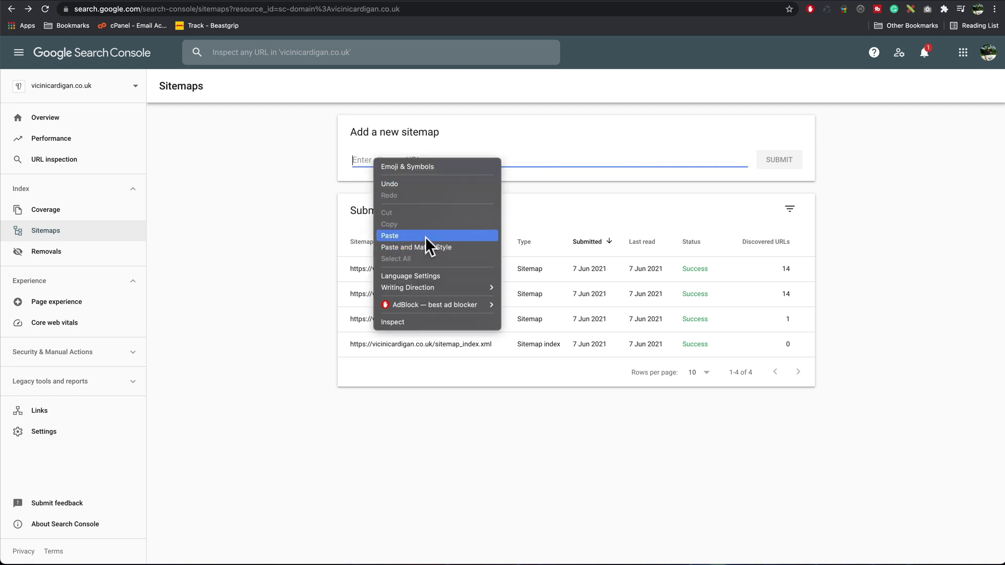
{"action": "left_click", "coordinate": [425, 237]}
{"action": "left_click", "coordinate": [778, 158]}
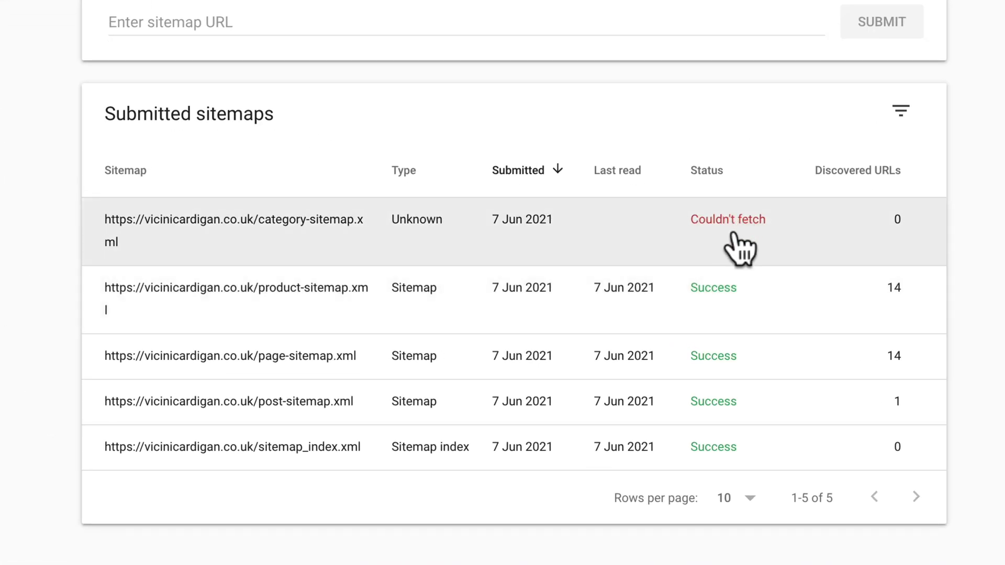
{"action": "left_click", "coordinate": [44, 9]}
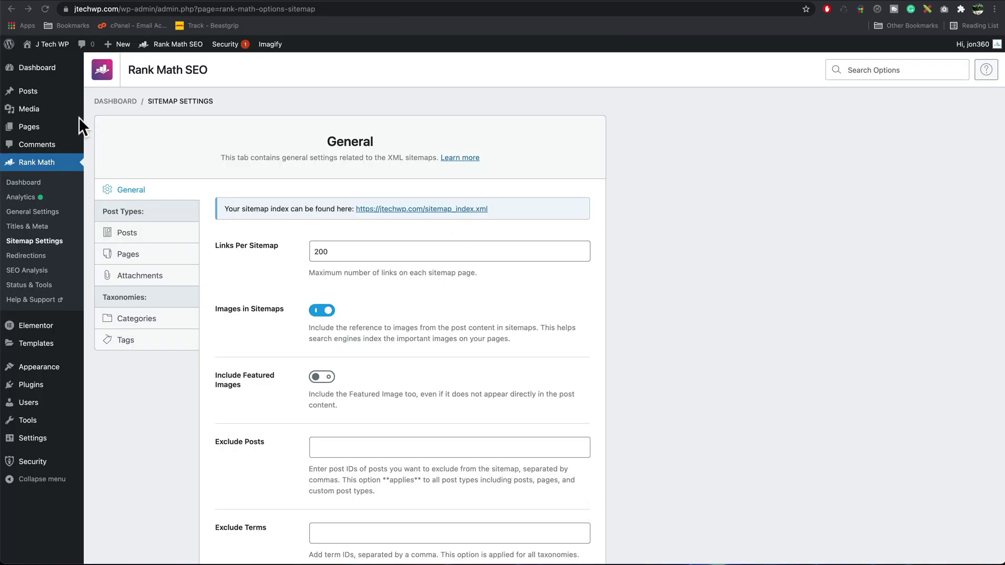
- In All Pages, enable the SEO Title and SEO Description columns via Screen Options
{"action": "left_click", "coordinate": [35, 130]}
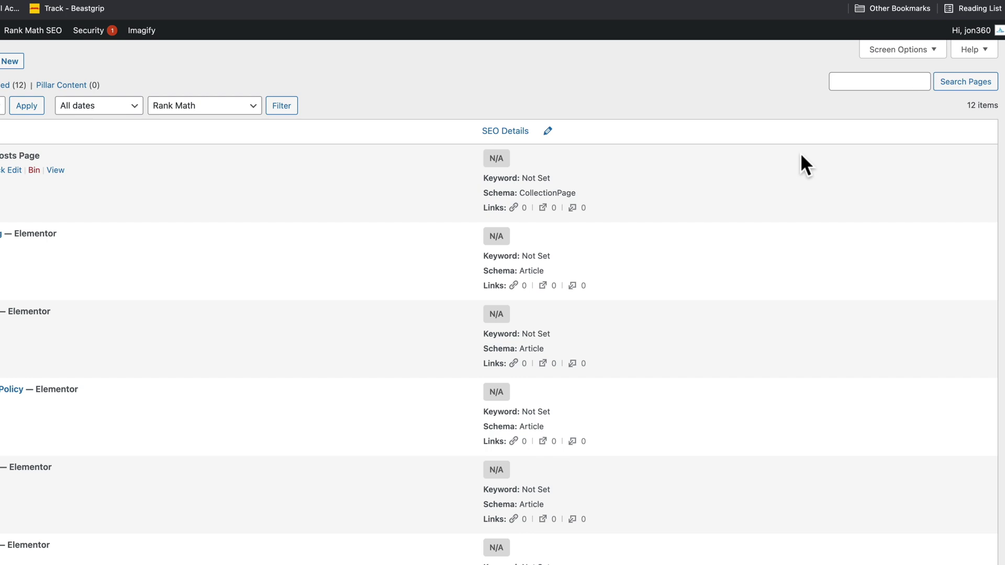
{"action": "left_click", "coordinate": [891, 49]}
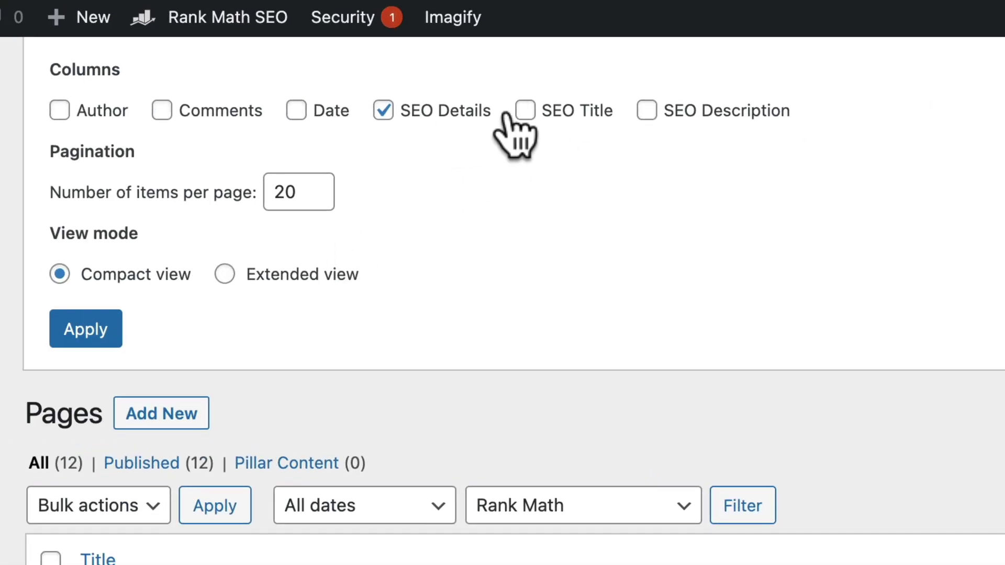
{"action": "left_click", "coordinate": [525, 111]}
{"action": "left_click", "coordinate": [648, 111]}
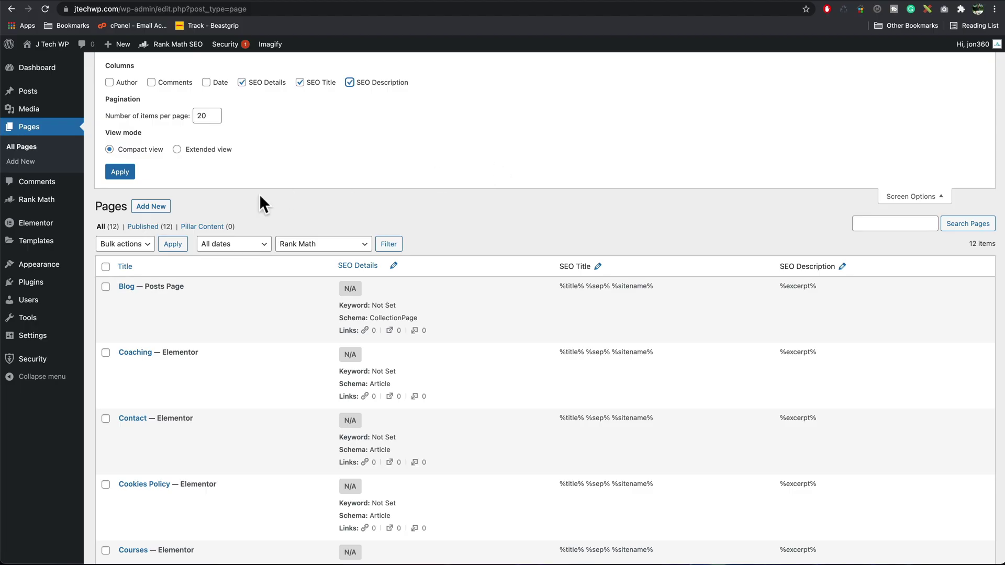
{"action": "left_click", "coordinate": [117, 175]}
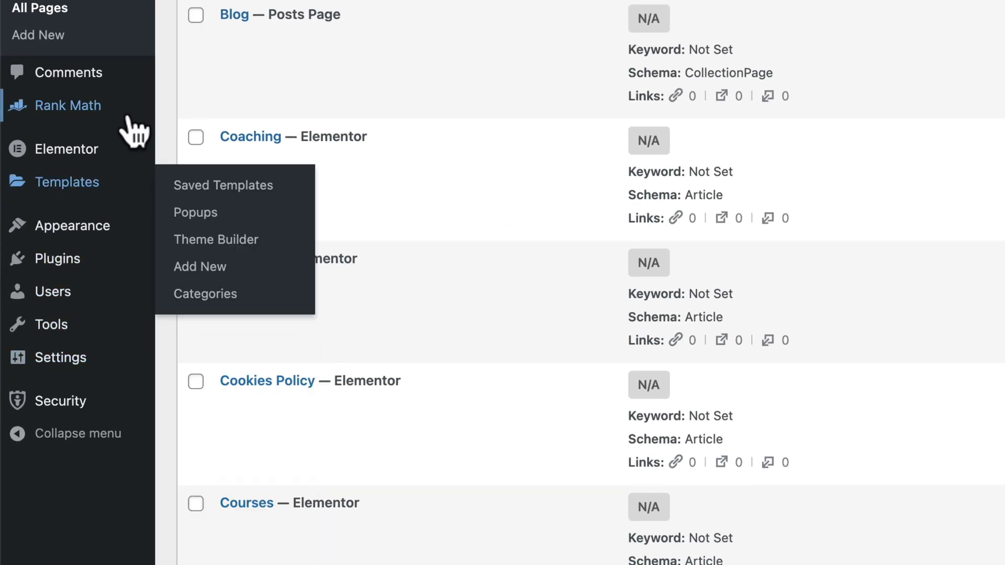
{"action": "mouse_move", "coordinate": [126, 113]}
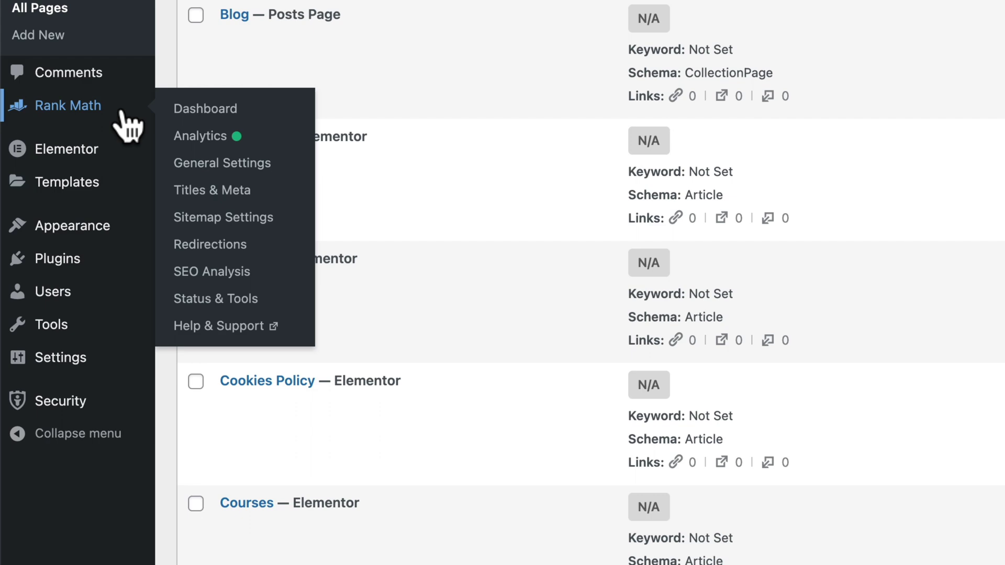
- In Rank Math's Titles & Meta Local SEO settings, paste in the business contact e-mail
{"action": "left_click", "coordinate": [201, 193]}
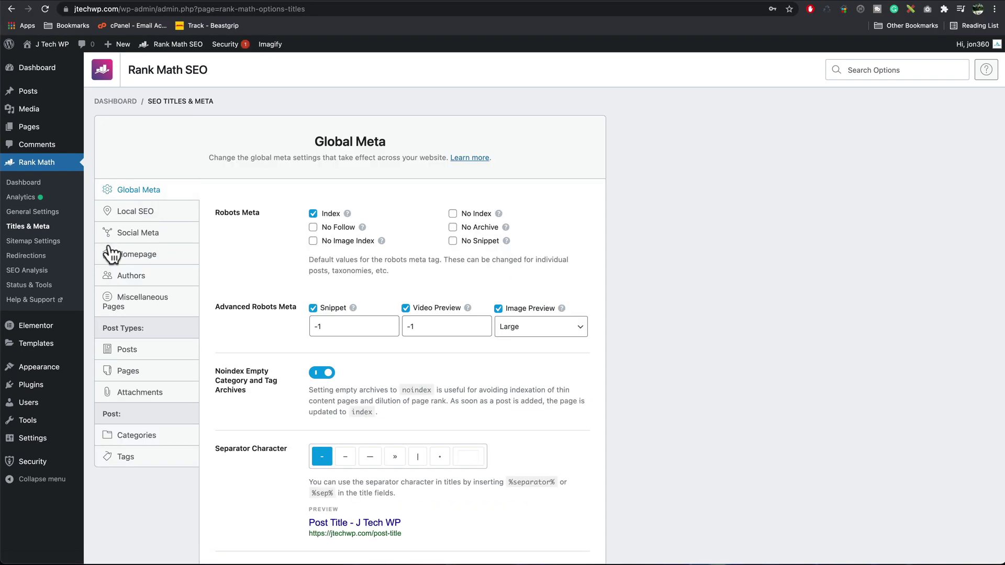
{"action": "left_click", "coordinate": [178, 217]}
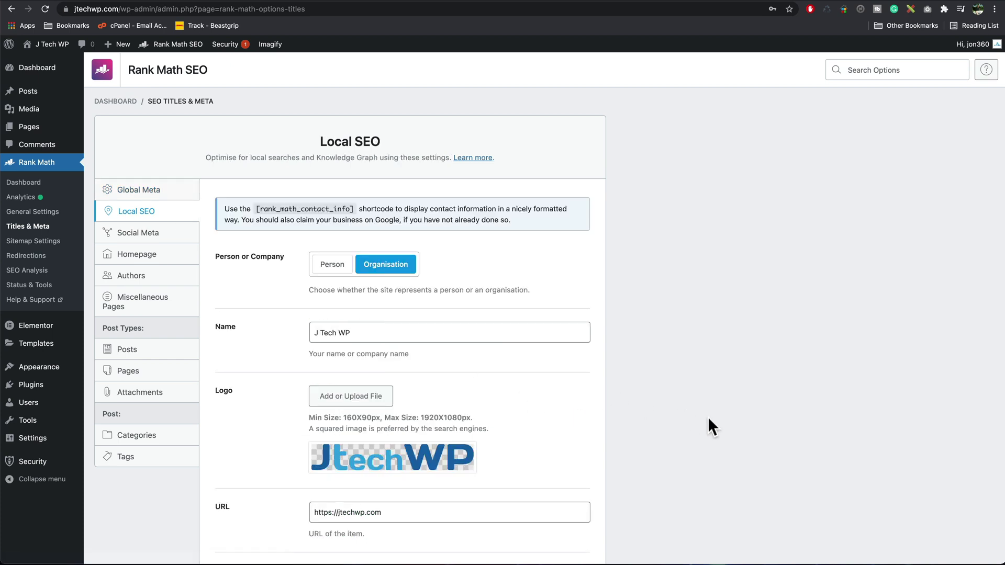
{"action": "scroll", "coordinate": [708, 417], "scroll_direction": "down", "scroll_amount": 5}
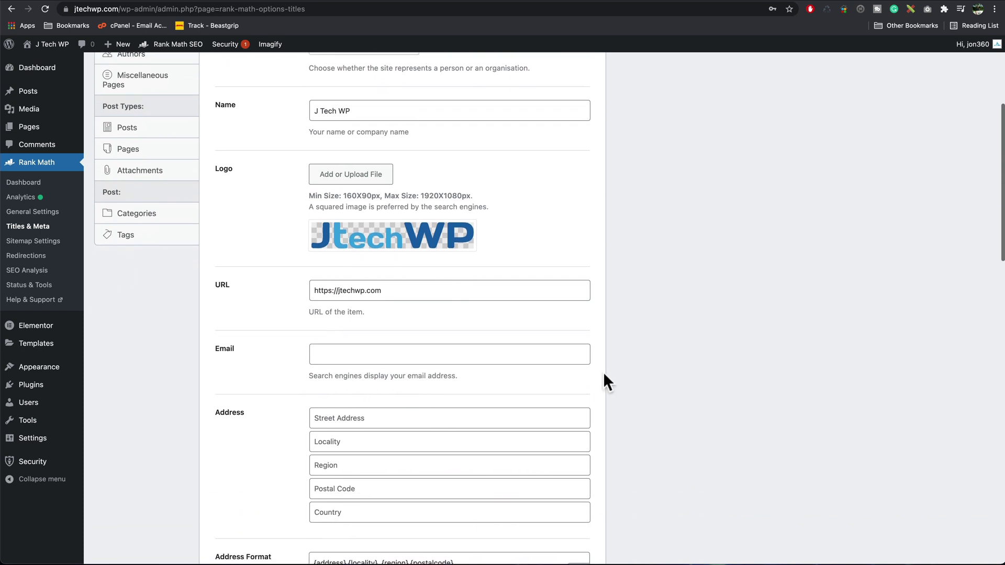
{"action": "left_click", "coordinate": [375, 291]}
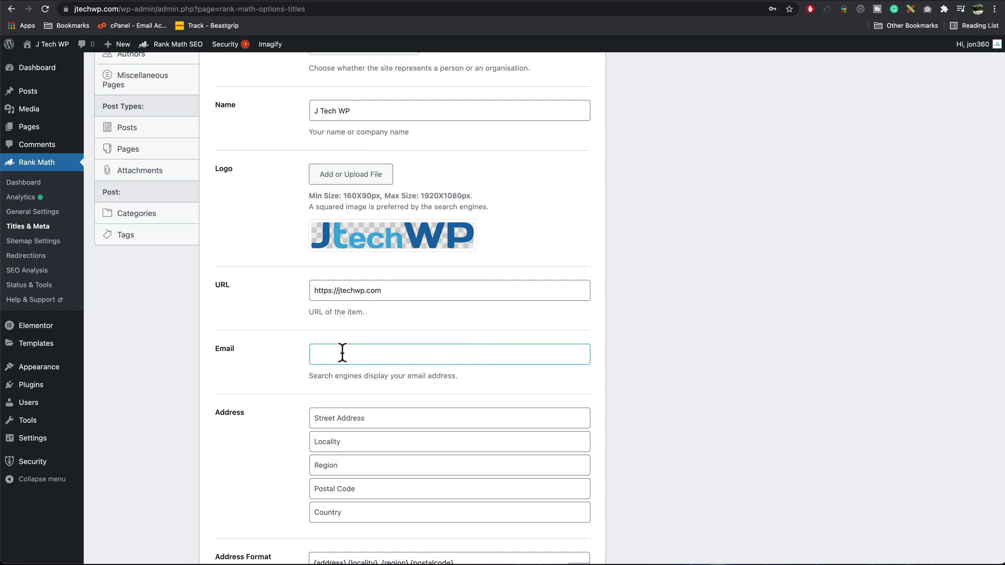
{"action": "key", "text": "ctrl+v"}
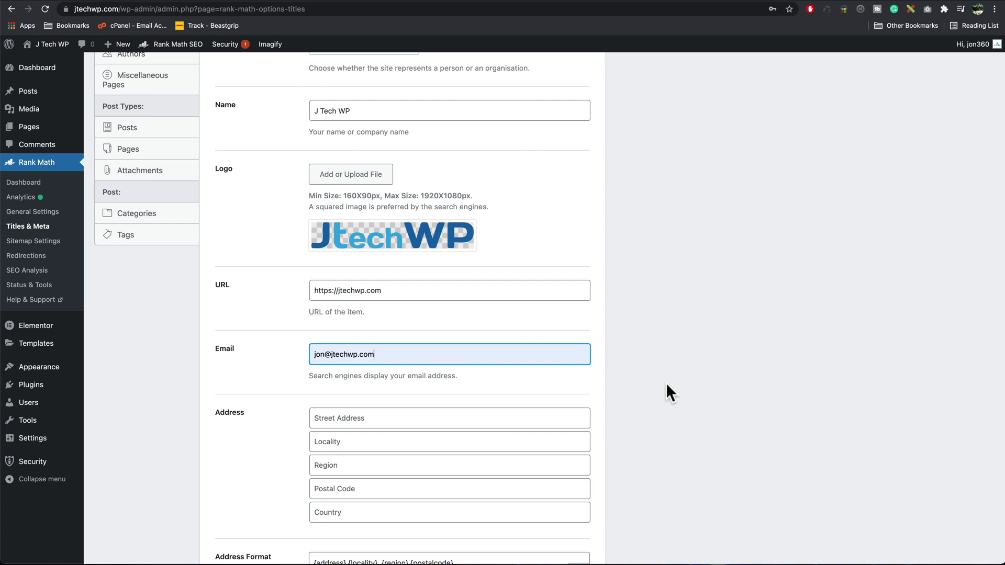
- Set the local business Price Range to £
{"action": "scroll", "coordinate": [666, 385], "scroll_direction": "down", "scroll_amount": 8}
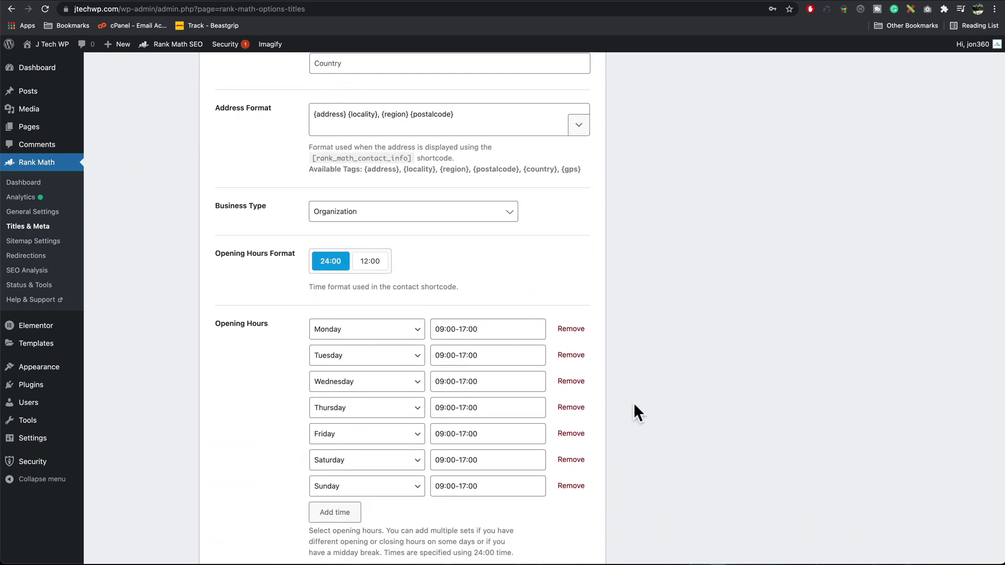
{"action": "scroll", "coordinate": [634, 403], "scroll_direction": "down", "scroll_amount": 4}
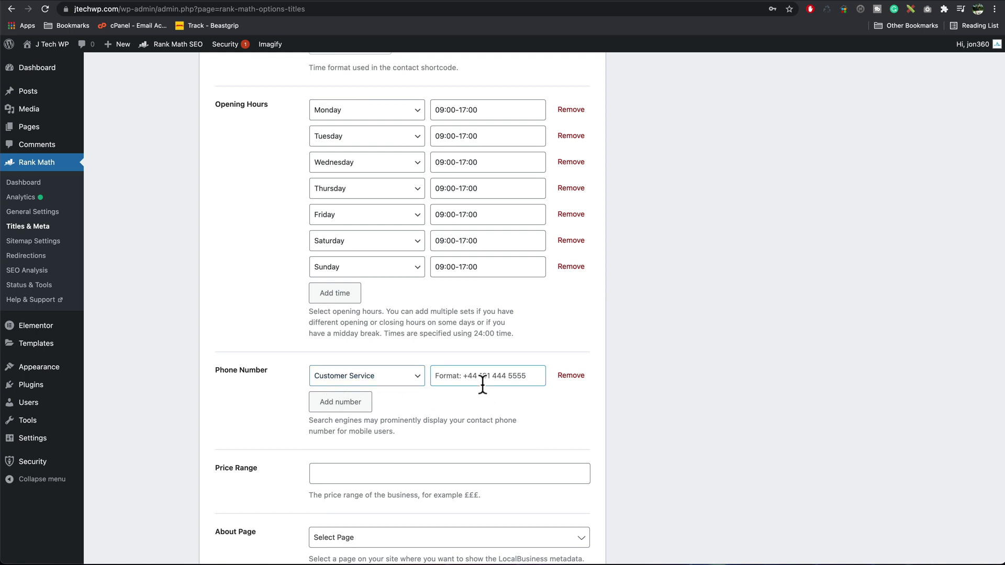
{"action": "scroll", "coordinate": [532, 444], "scroll_direction": "down", "scroll_amount": 2}
{"action": "left_click", "coordinate": [366, 394]}
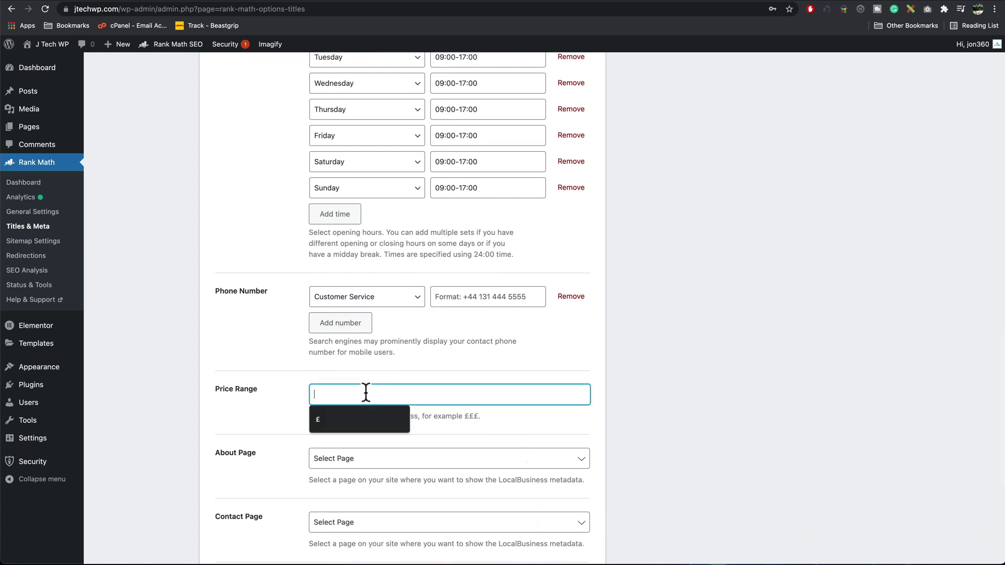
{"action": "type", "text": "£"}
{"action": "key", "text": "Tab"}
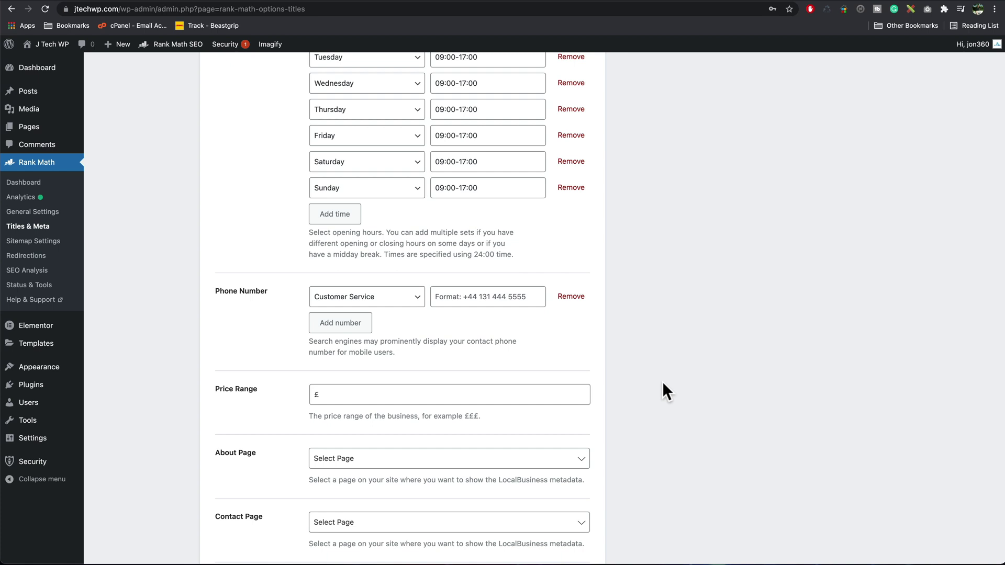
- Set the Contact Page to Contact
{"action": "scroll", "coordinate": [662, 381], "scroll_direction": "down", "scroll_amount": 3}
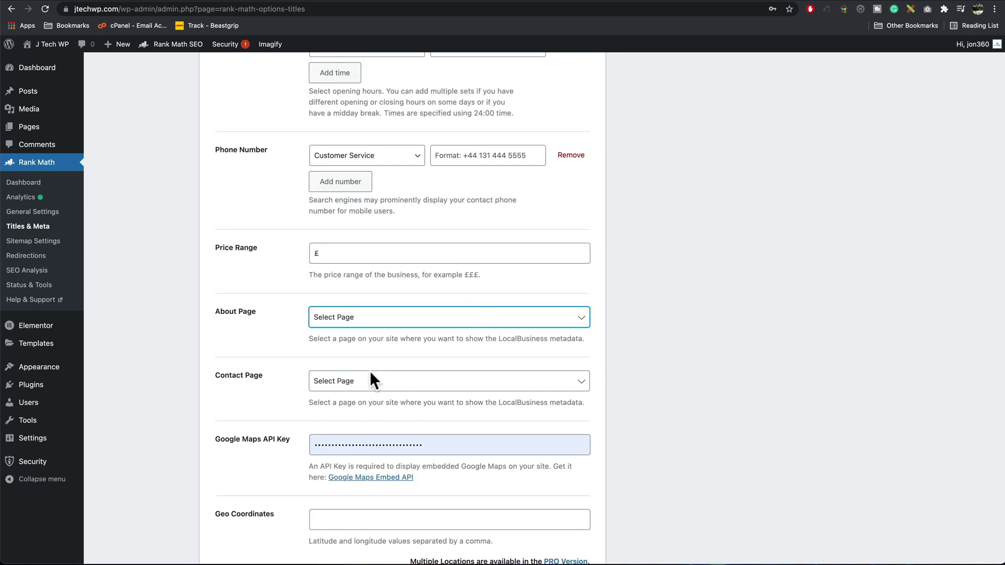
{"action": "left_click", "coordinate": [375, 387]}
{"action": "type", "text": "cont"}
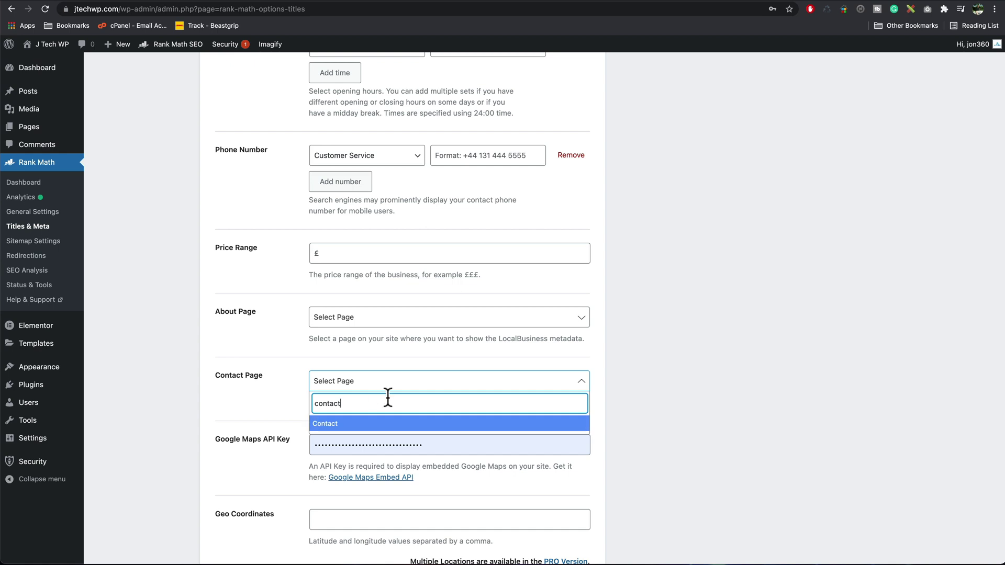
{"action": "type", "text": "act"}
{"action": "left_click", "coordinate": [357, 424]}
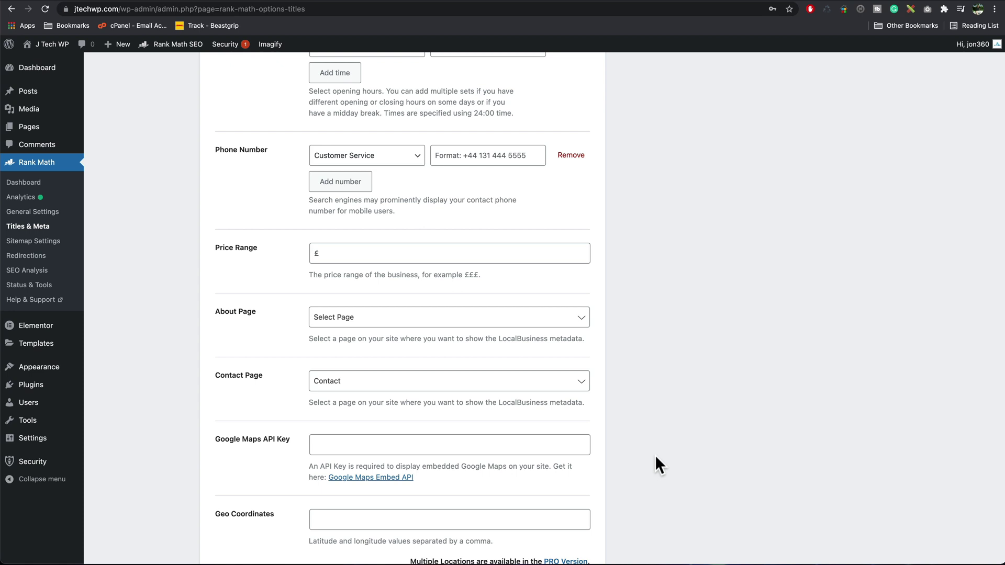
- Save the Local SEO settings
{"action": "left_click", "coordinate": [578, 453]}
{"action": "scroll", "coordinate": [739, 461], "scroll_direction": "down", "scroll_amount": 3}
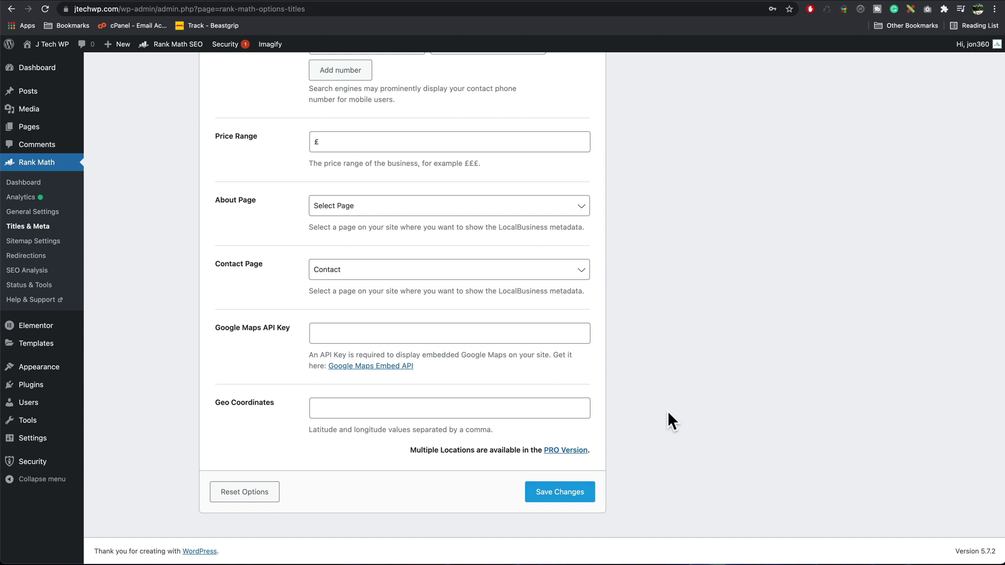
{"action": "left_click", "coordinate": [554, 502]}
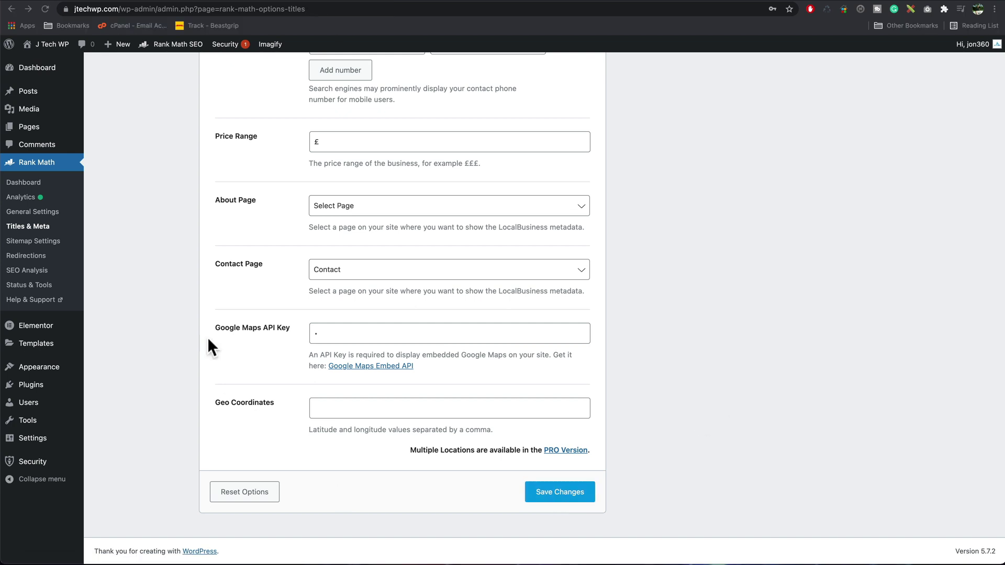
{"action": "left_click", "coordinate": [105, 125]}
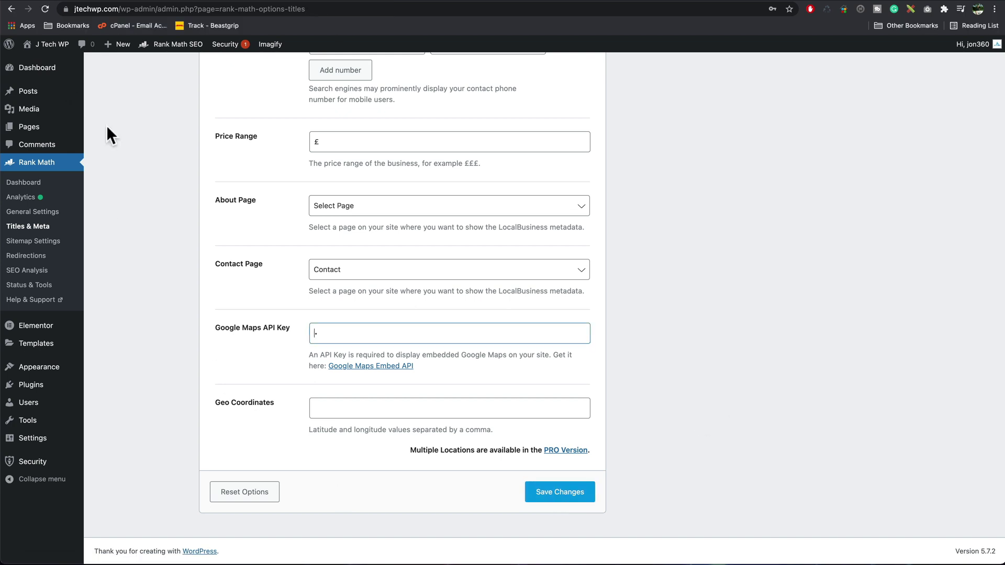
- From All Pages, edit 'How to build an awesome website fast' in Elementor and show its Rank Math SEO panel
{"action": "left_click", "coordinate": [42, 126]}
{"action": "key", "text": "Return"}
{"action": "scroll", "coordinate": [570, 445], "scroll_direction": "down", "scroll_amount": 3}
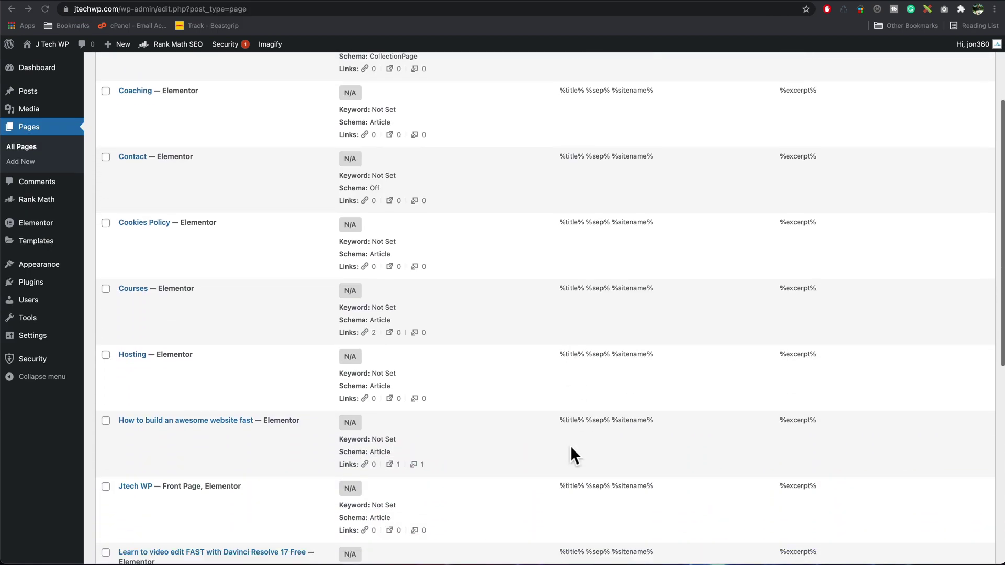
{"action": "scroll", "coordinate": [570, 445], "scroll_direction": "down", "scroll_amount": 1}
{"action": "mouse_move", "coordinate": [134, 394]}
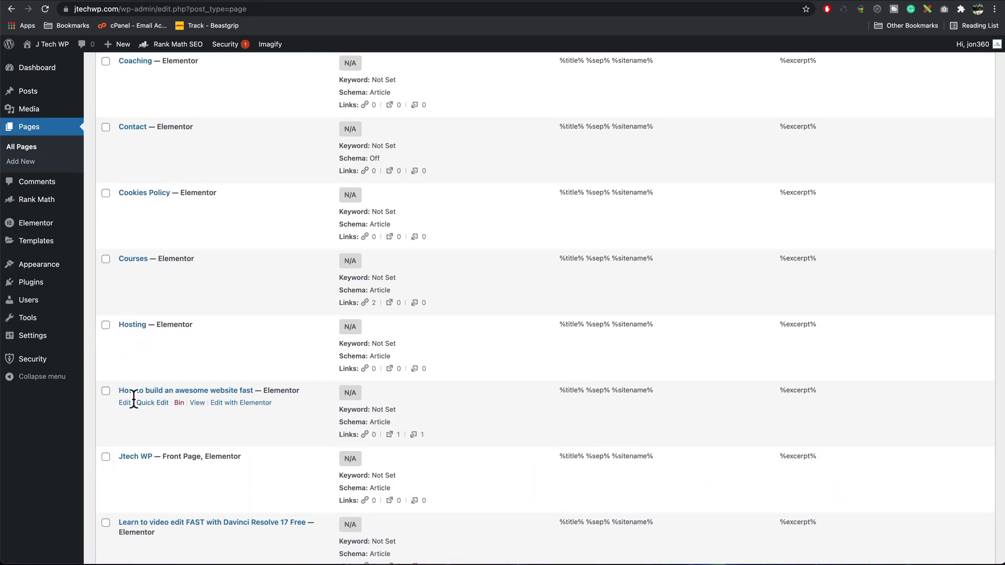
{"action": "left_click", "coordinate": [255, 404]}
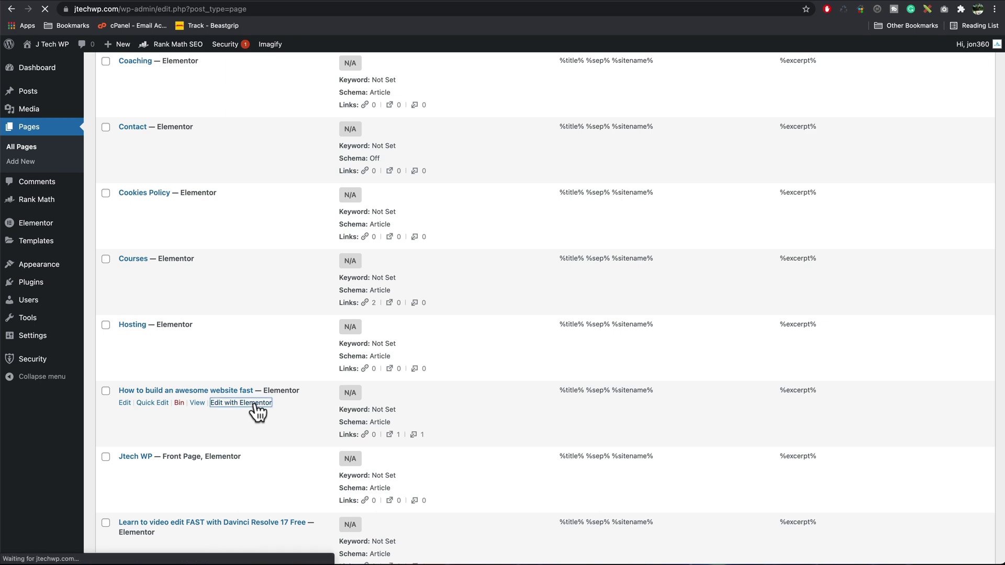
{"action": "scroll", "coordinate": [752, 377], "scroll_direction": "down", "scroll_amount": 10}
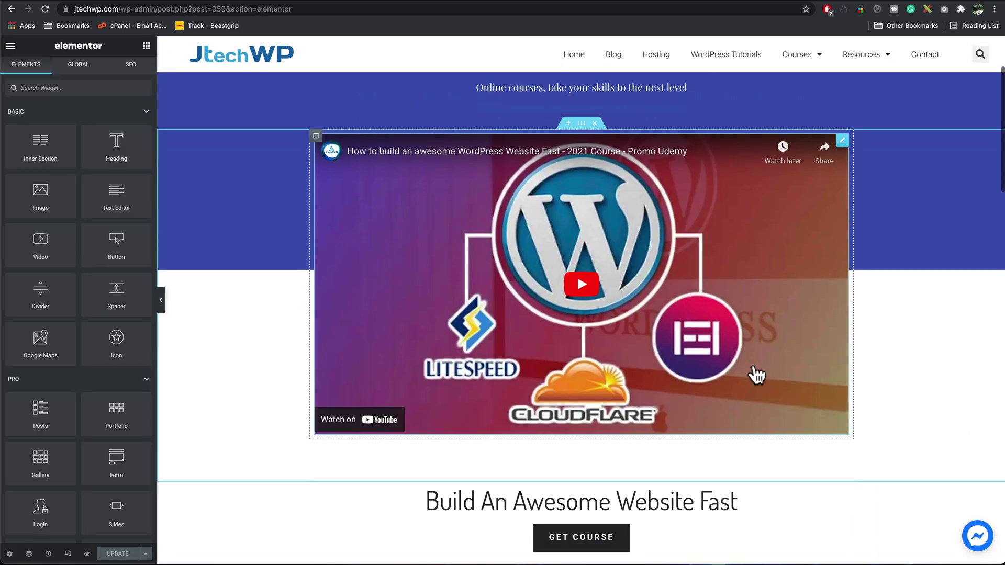
{"action": "scroll", "coordinate": [756, 377], "scroll_direction": "up", "scroll_amount": 10}
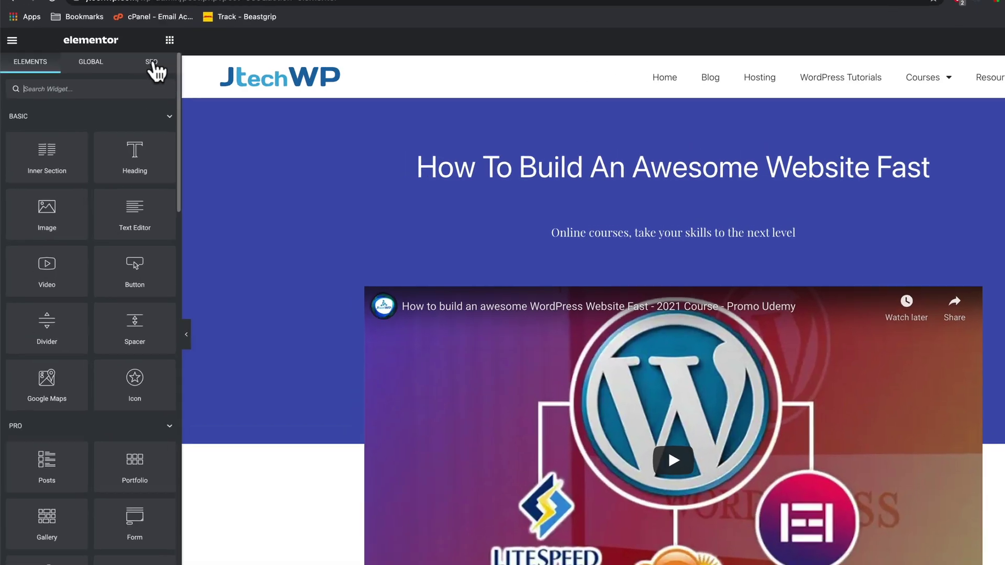
{"action": "left_click", "coordinate": [131, 65]}
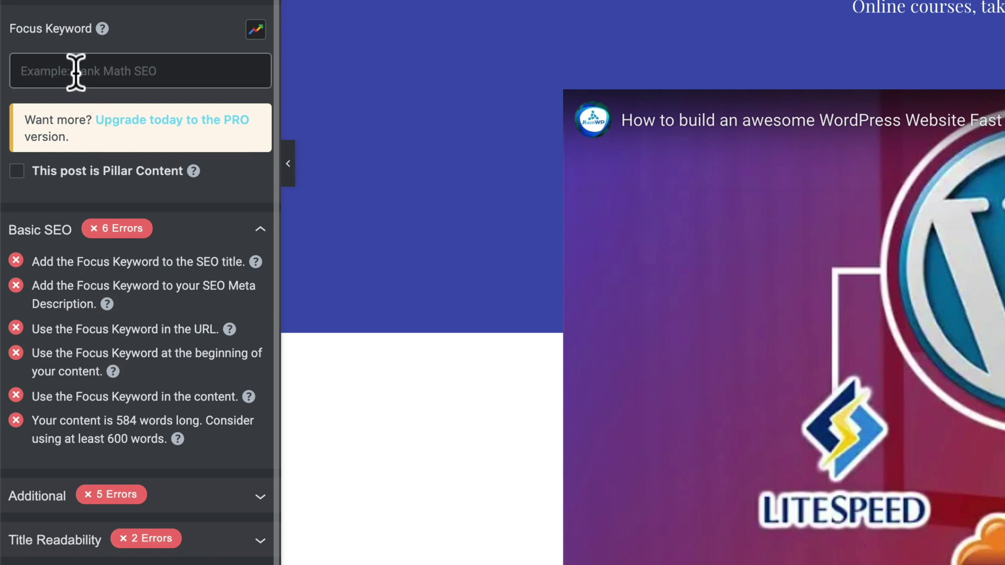
- Enter 'how to build an awesome website fast' as the page's focus keyword
{"action": "left_click", "coordinate": [76, 72]}
{"action": "type", "text": "how to build an awesome website fast"}
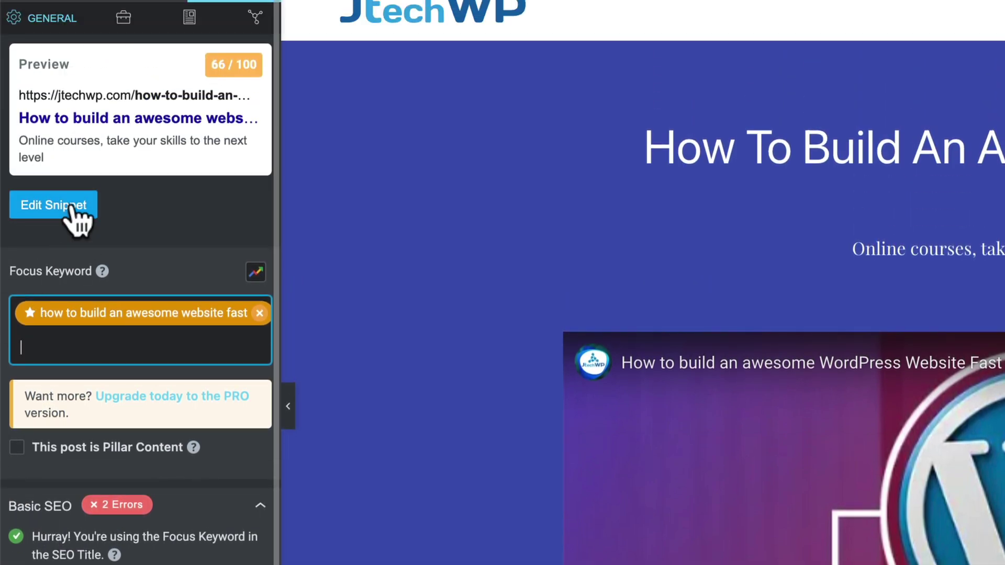
{"action": "left_click", "coordinate": [74, 206]}
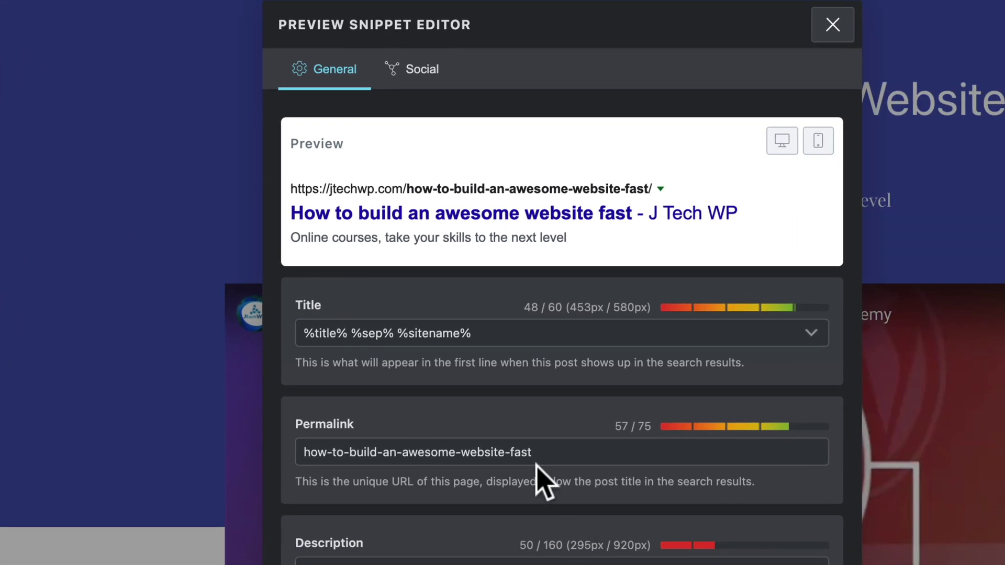
{"action": "left_click", "coordinate": [883, 500]}
{"action": "left_click", "coordinate": [544, 455]}
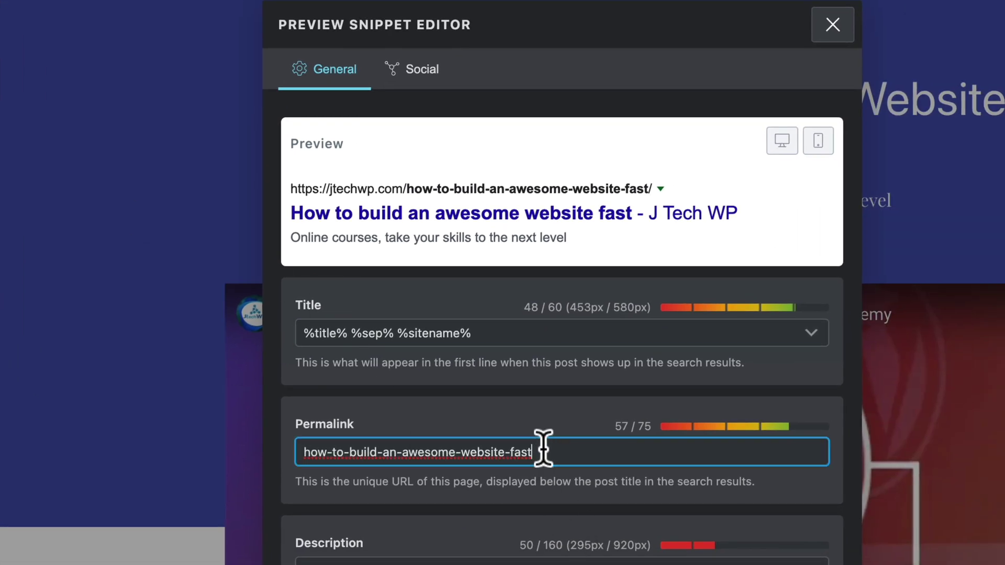
{"action": "key", "text": "BackSpace"}
{"action": "key", "text": "BackSpace"}
{"action": "key", "text": "BackSpace"}
{"action": "key", "text": "BackSpace"}
{"action": "key", "text": "BackSpace"}
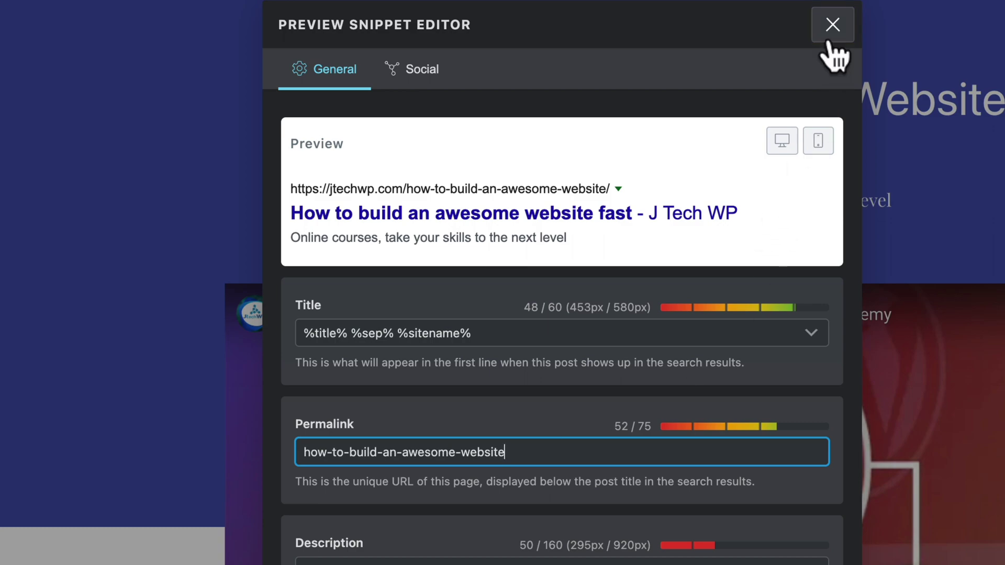
{"action": "left_click", "coordinate": [833, 24]}
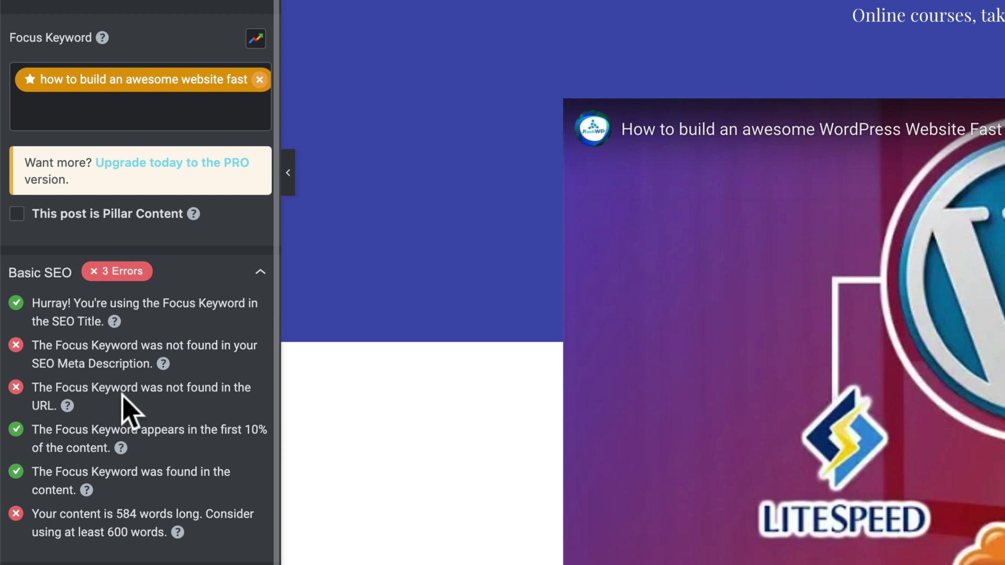
{"action": "scroll", "coordinate": [32, 403], "scroll_direction": "up", "scroll_amount": 5}
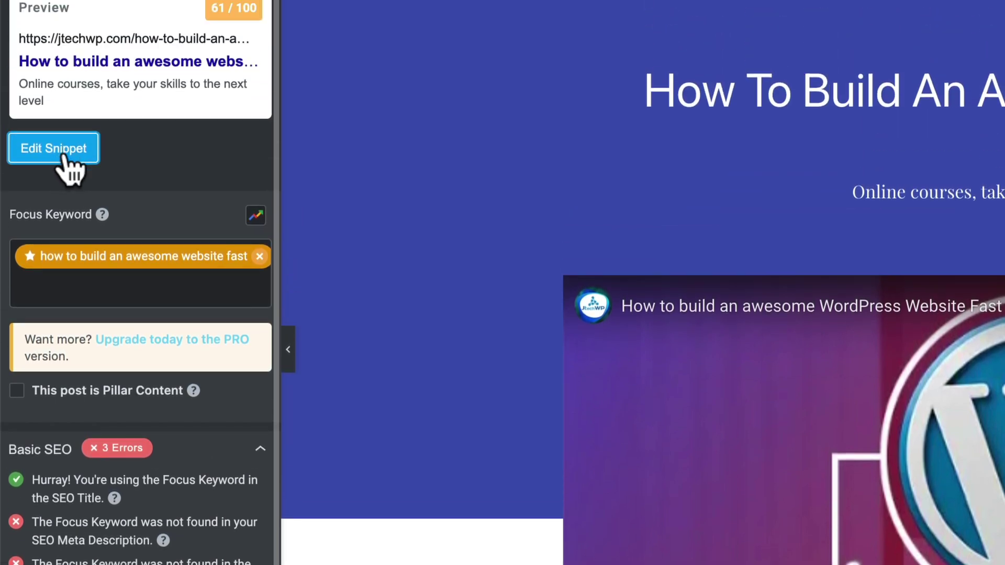
{"action": "left_click", "coordinate": [67, 215]}
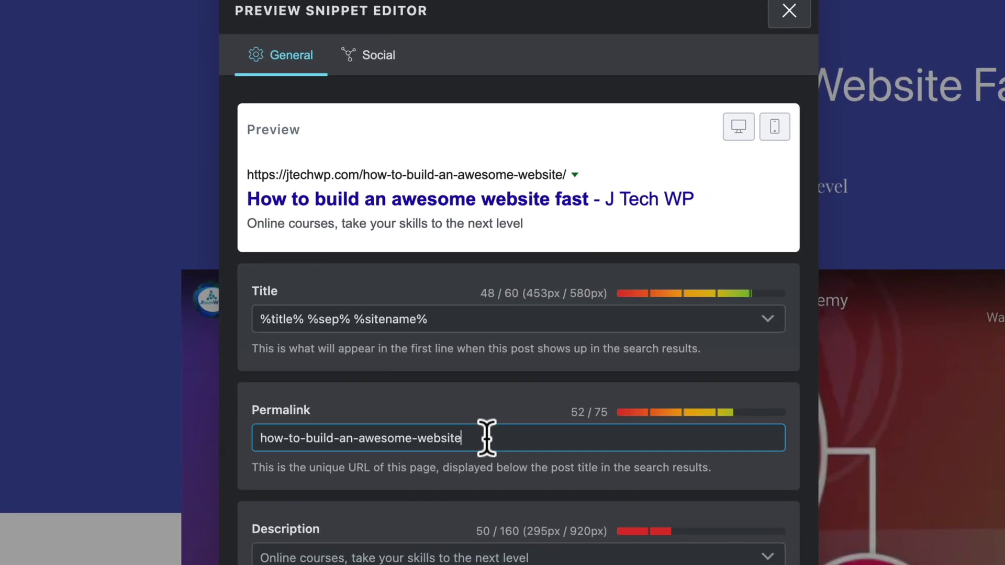
{"action": "left_click", "coordinate": [869, 508]}
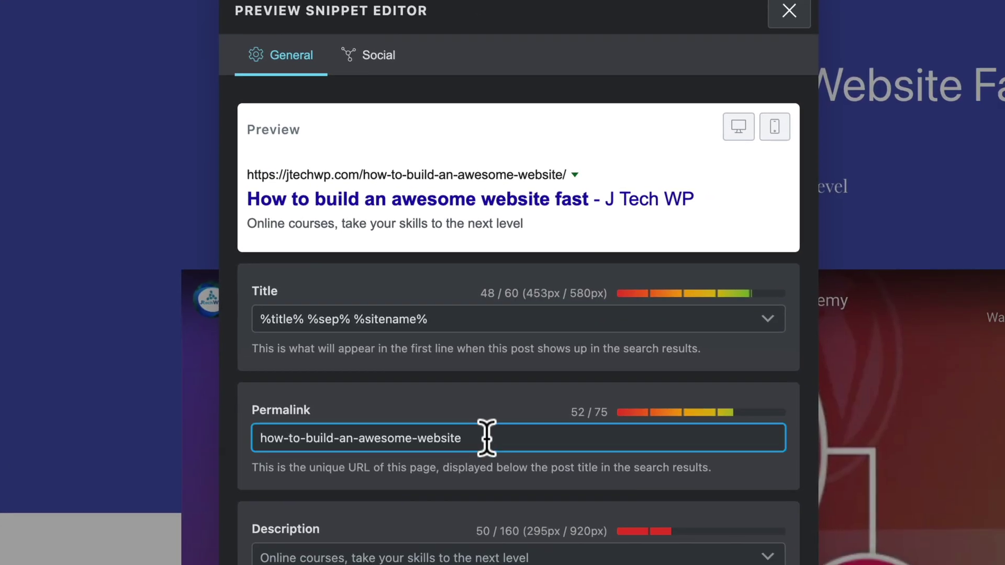
{"action": "type", "text": "-fast"}
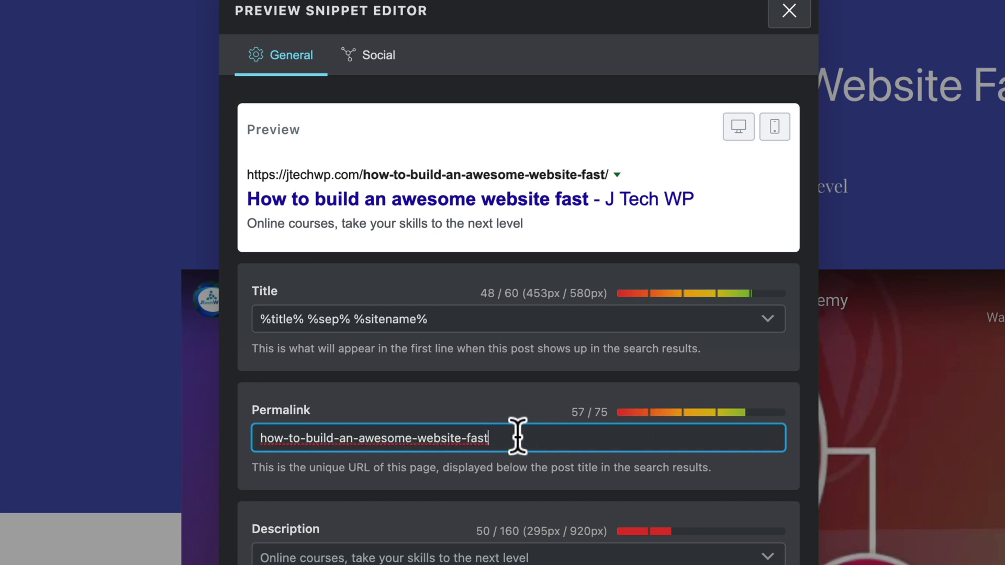
{"action": "left_click", "coordinate": [799, 19]}
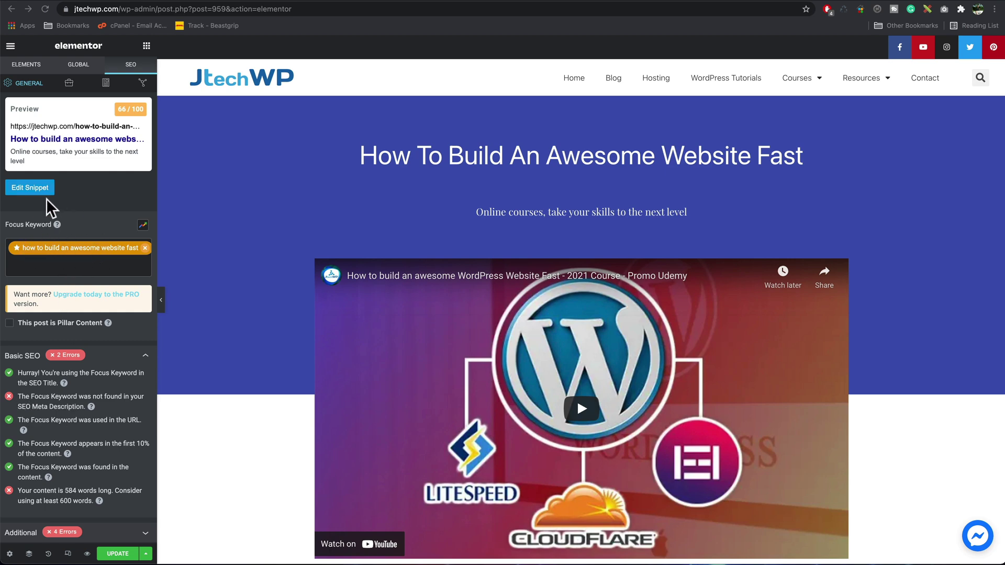
- In the snippet editor, write the meta description 'Learn how to build an awesome website fast'
{"action": "left_click", "coordinate": [35, 187]}
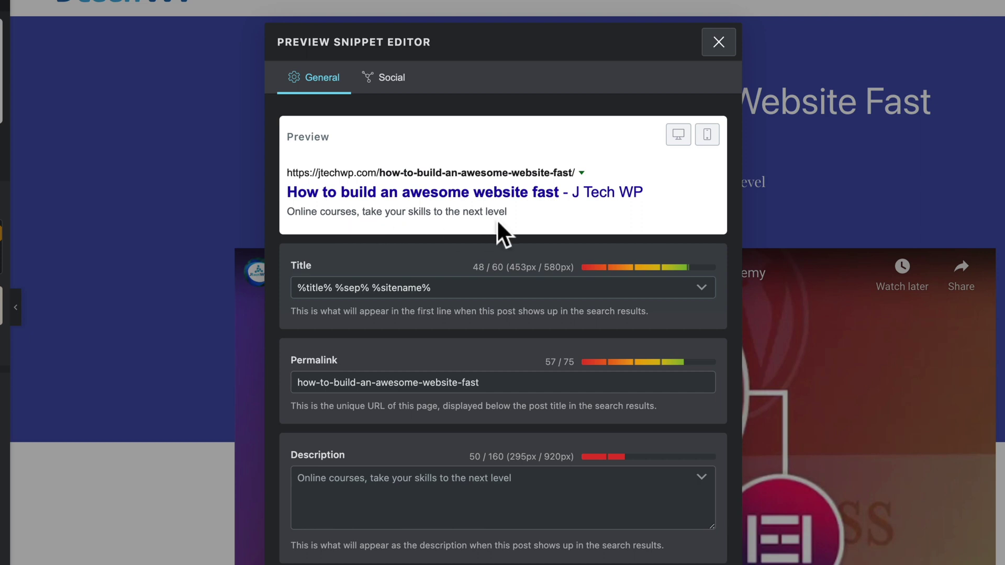
{"action": "left_click", "coordinate": [327, 479]}
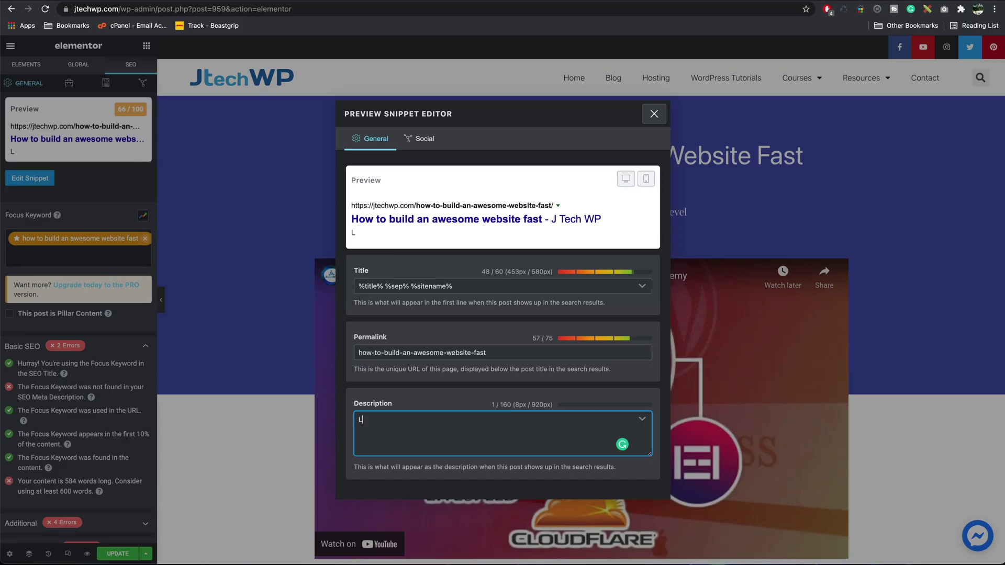
{"action": "type", "text": "Learn how to build and "}
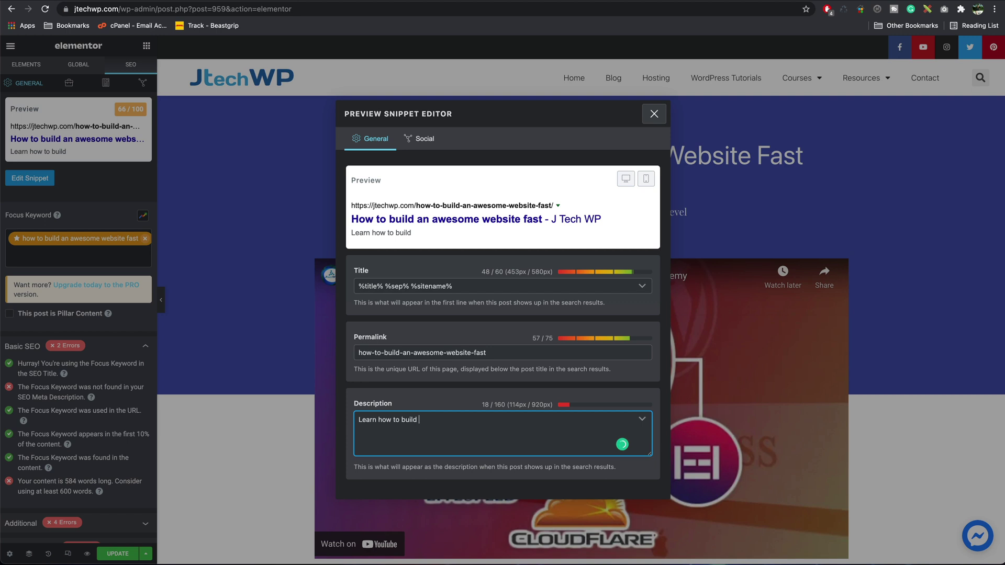
{"action": "type", "text": "wesome website fast"}
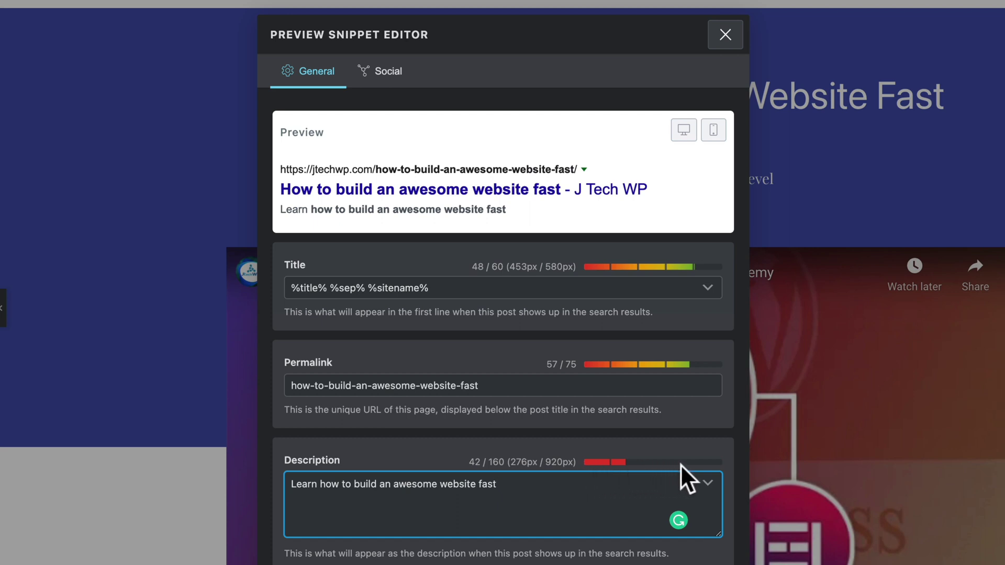
{"action": "left_click", "coordinate": [503, 463]}
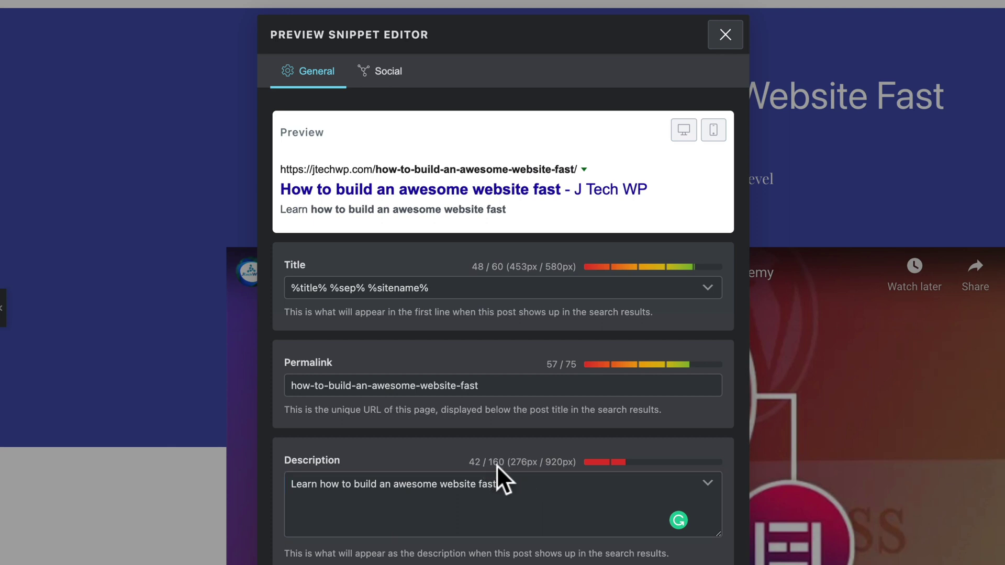
{"action": "left_click", "coordinate": [502, 493]}
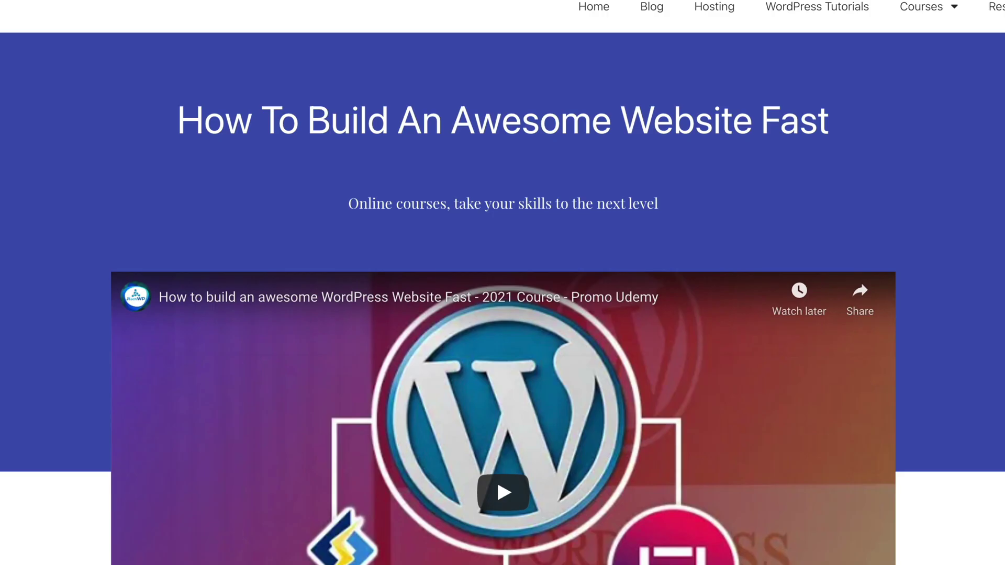
- Append the sentence about building a WordPress website with Elementor Pro, trimming its trailing words
{"action": "scroll", "coordinate": [833, 406], "scroll_direction": "down", "scroll_amount": 10}
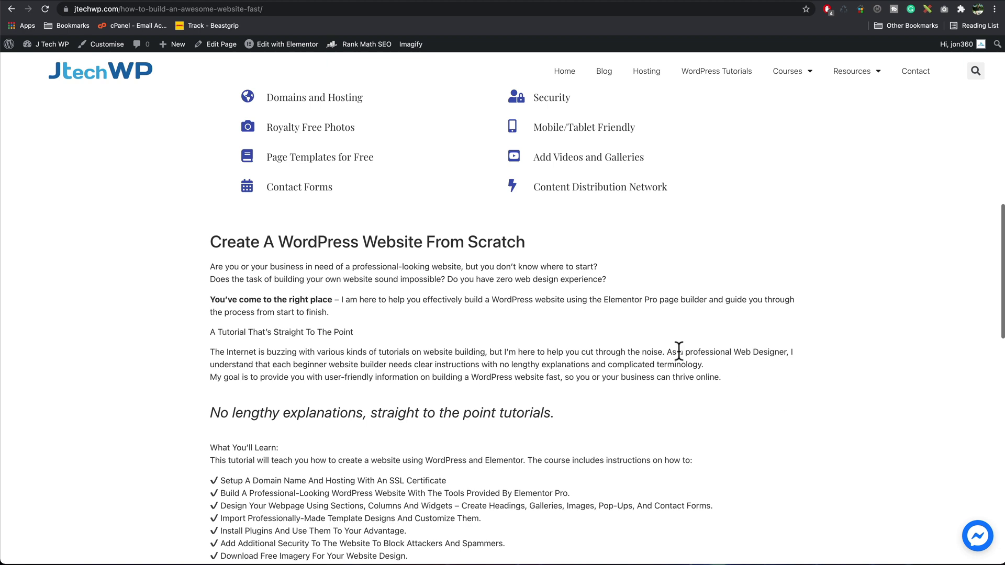
{"action": "left_click_drag", "start_coordinate": [423, 299], "coordinate": [707, 309]}
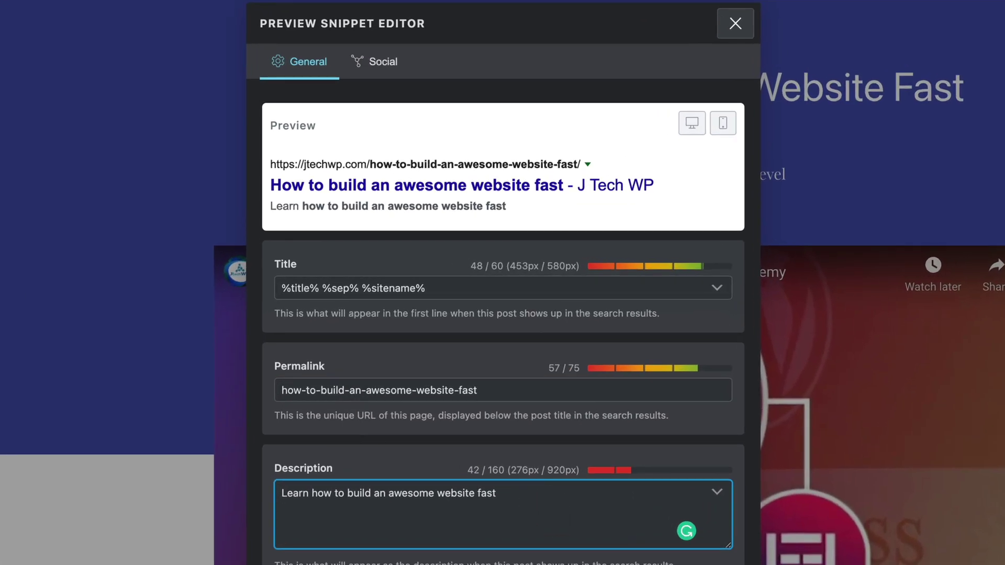
{"action": "type", "text": ". effectively build a WordPress website using the Elementor Pro page builder and guide you through the process from start to finish."}
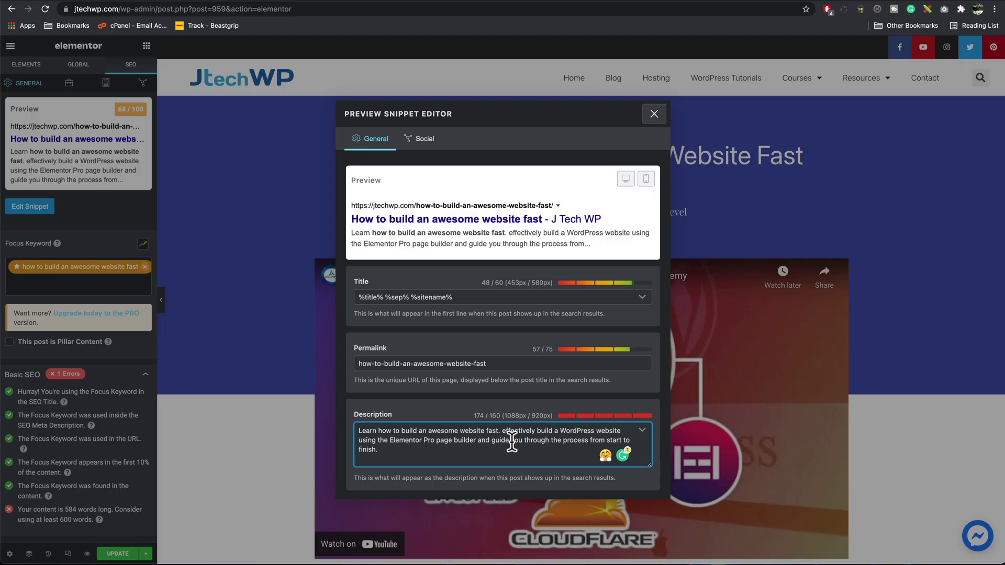
{"action": "left_click_drag", "start_coordinate": [515, 525], "coordinate": [312, 539]}
{"action": "key", "text": "BackSpace"}
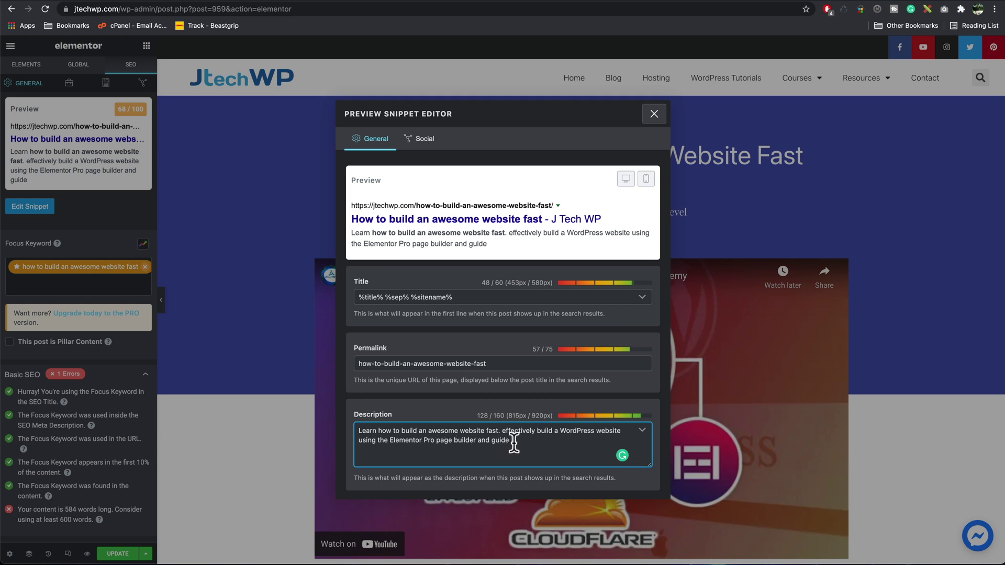
- Replace 'and guide' with 'step by step guide.' and close the snippet editor, reaching 68/100
{"action": "double_click", "coordinate": [481, 440]}
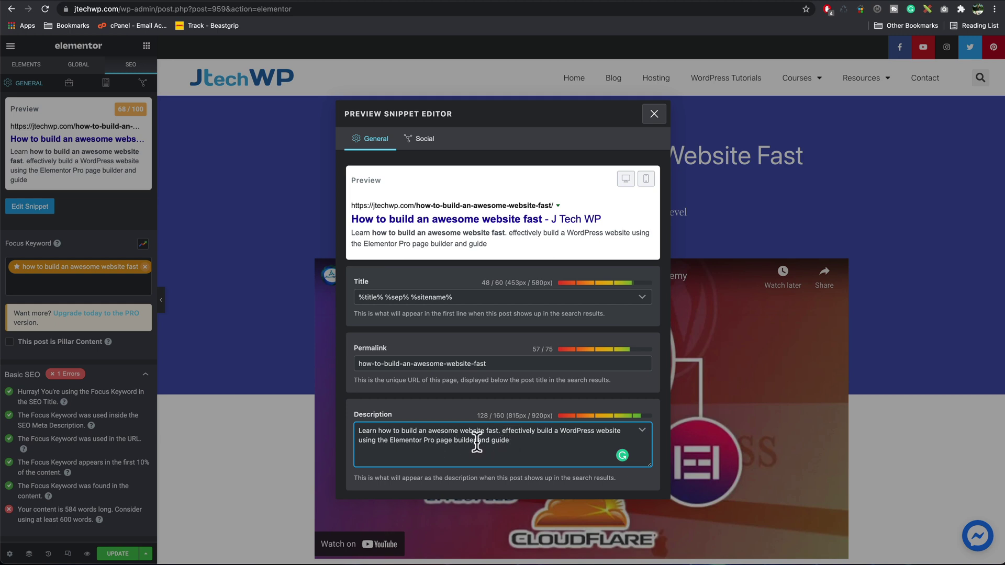
{"action": "left_click", "coordinate": [509, 441], "text": "shift"}
{"action": "key", "text": "BackSpace"}
{"action": "type", "text": "s"}
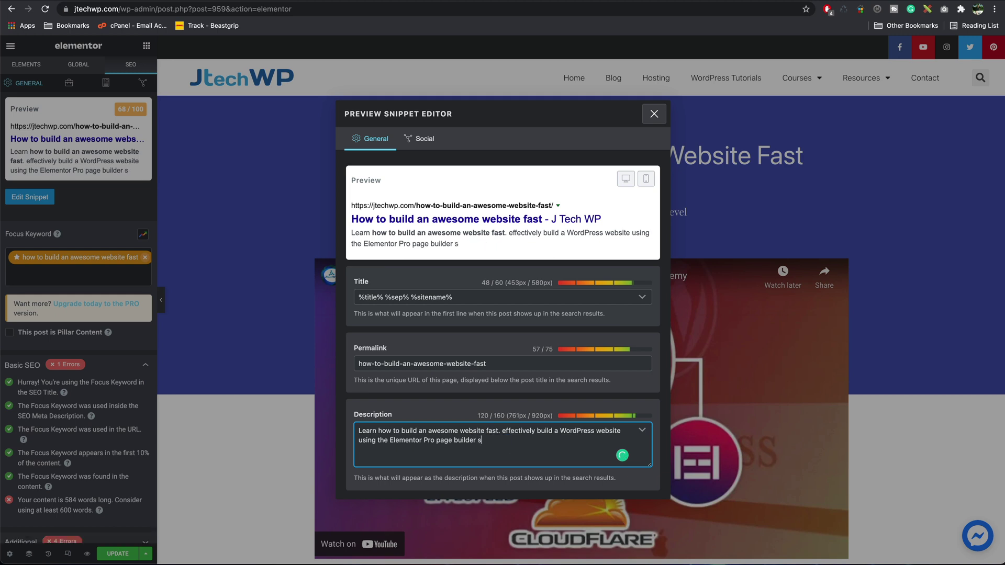
{"action": "type", "text": "tep by"}
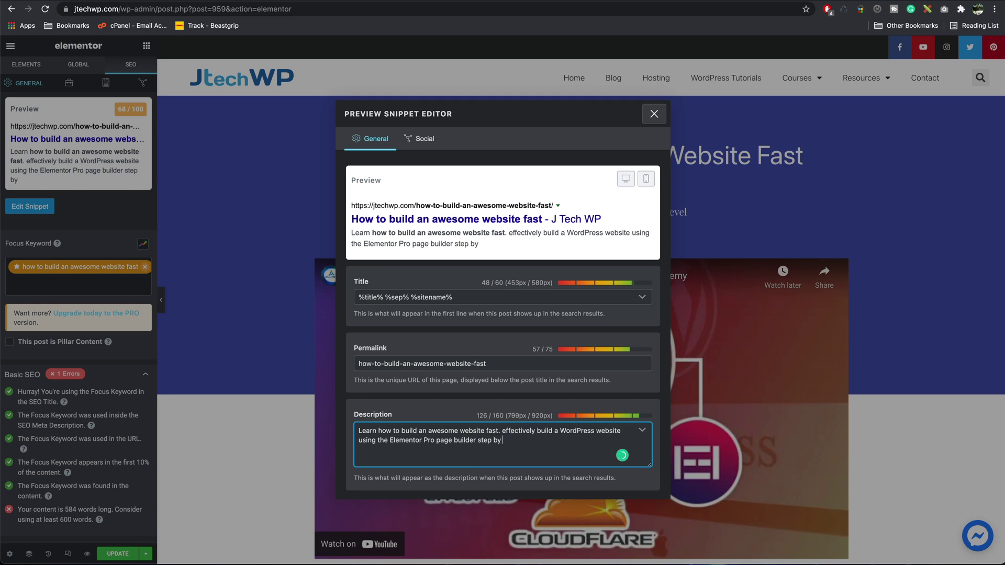
{"action": "type", "text": " step guide"}
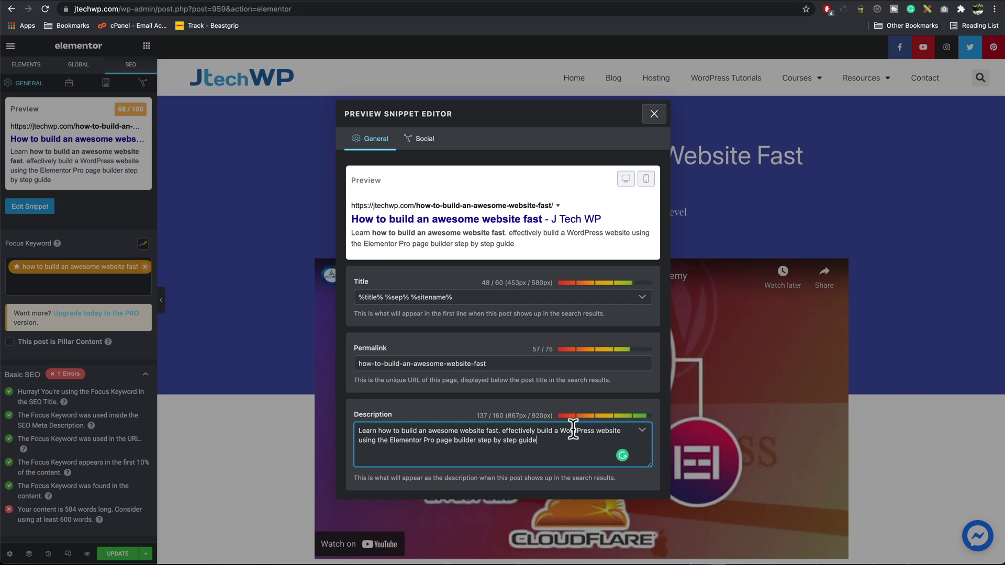
{"action": "type", "text": "."}
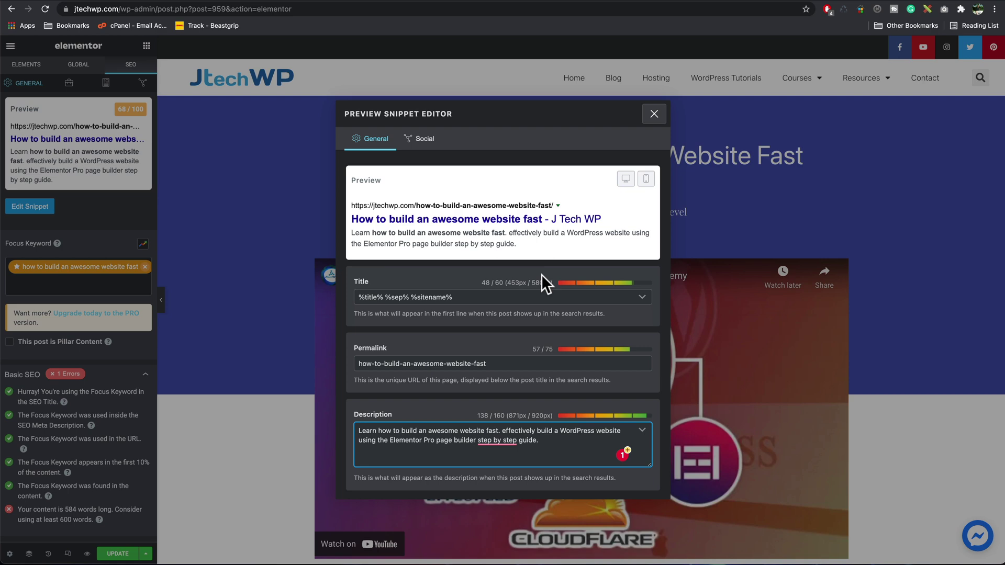
{"action": "left_click", "coordinate": [654, 113]}
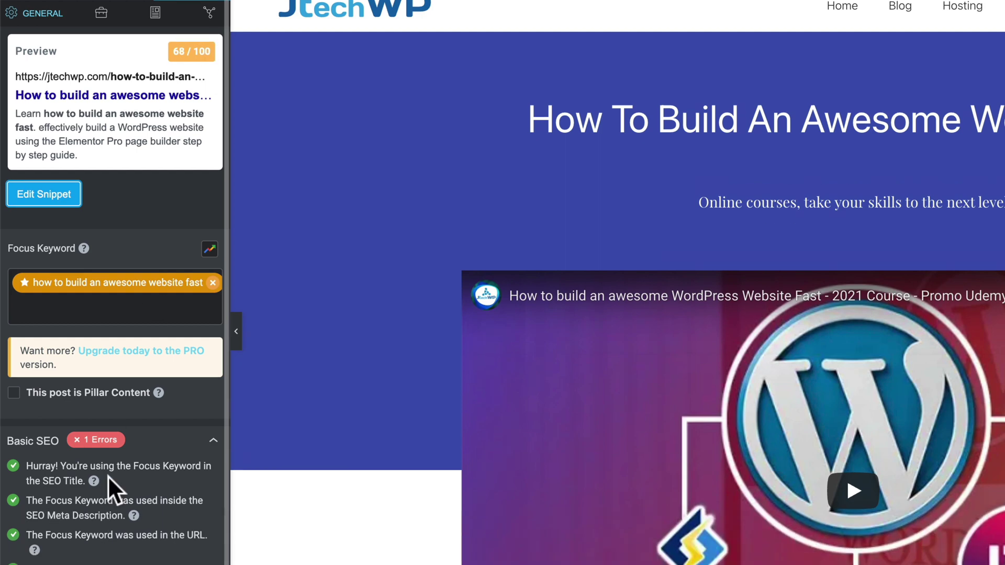
- Expand Rank Math's Additional checks for subheadings, image alt text, keyword density and internal links
{"action": "scroll", "coordinate": [133, 414], "scroll_direction": "down", "scroll_amount": 2}
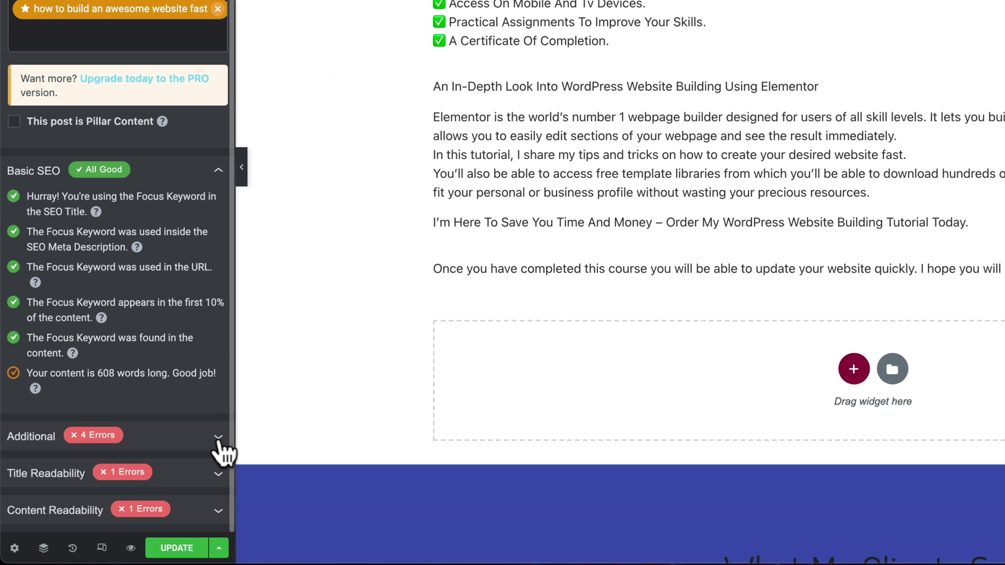
{"action": "left_click", "coordinate": [219, 438]}
{"action": "scroll", "coordinate": [219, 437], "scroll_direction": "down", "scroll_amount": 5}
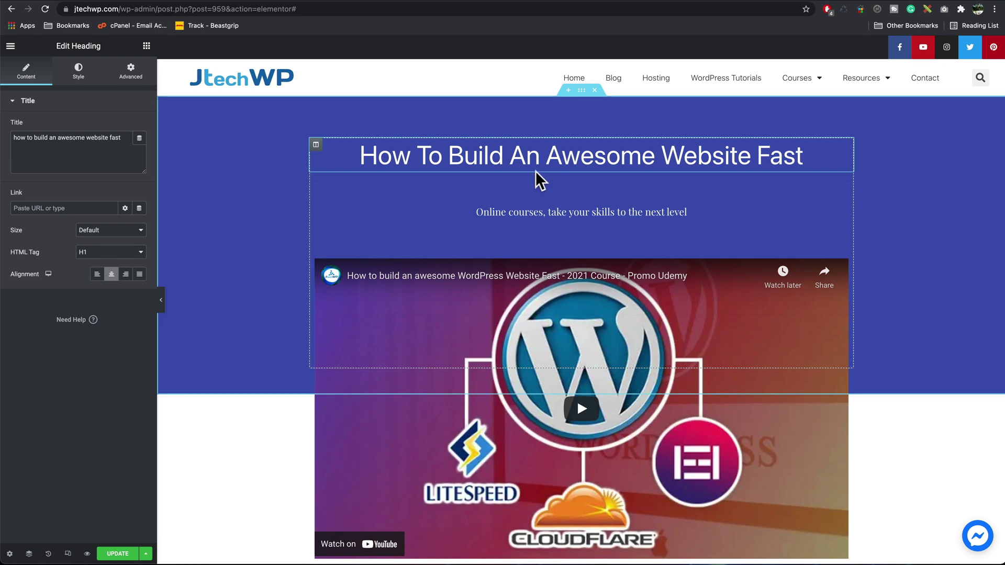
- Add 'how to' so the H3 reads 'How To Build An Awesome Website Fast', then update the page
{"action": "scroll", "coordinate": [976, 428], "scroll_direction": "down", "scroll_amount": 8}
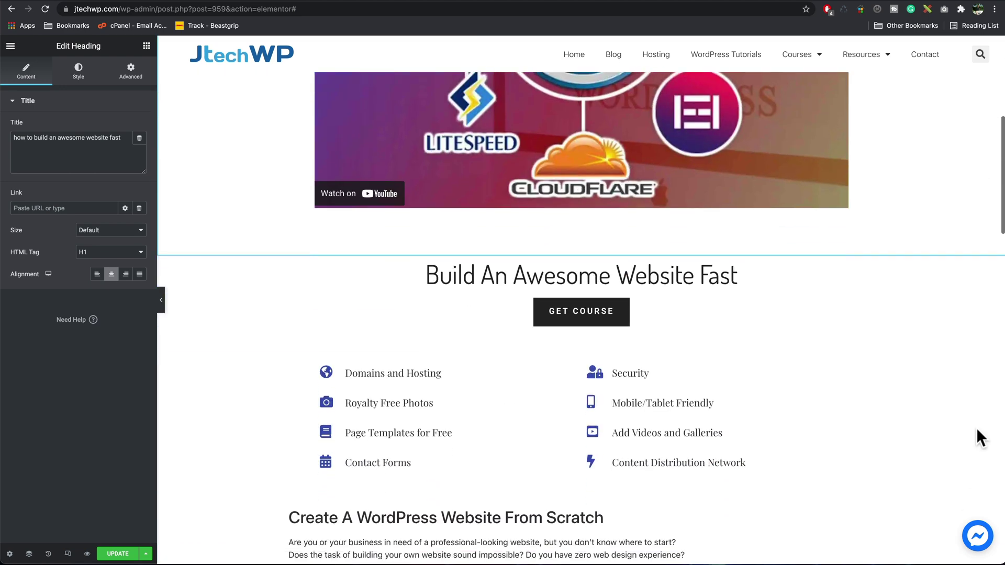
{"action": "left_click", "coordinate": [622, 219]}
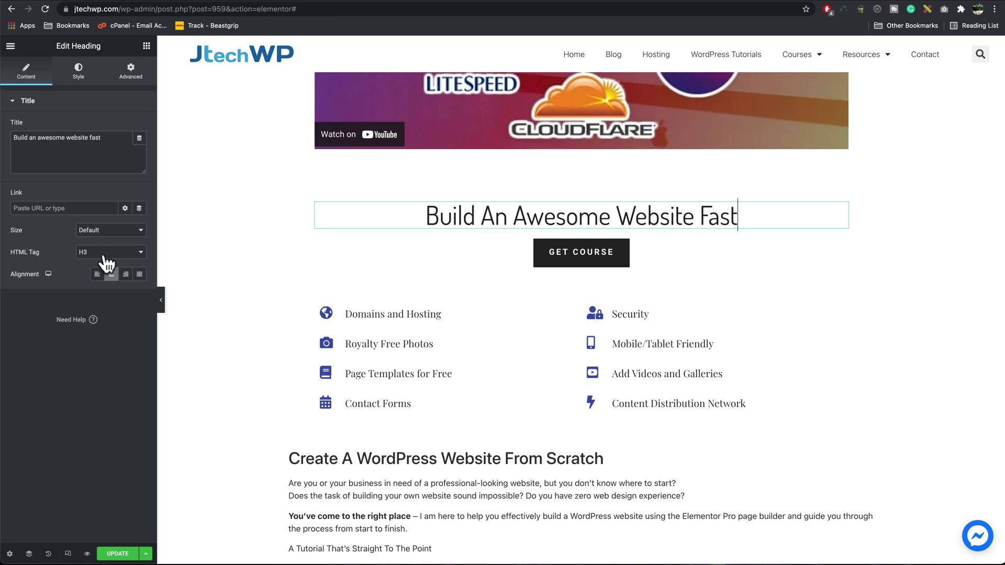
{"action": "left_click", "coordinate": [425, 216]}
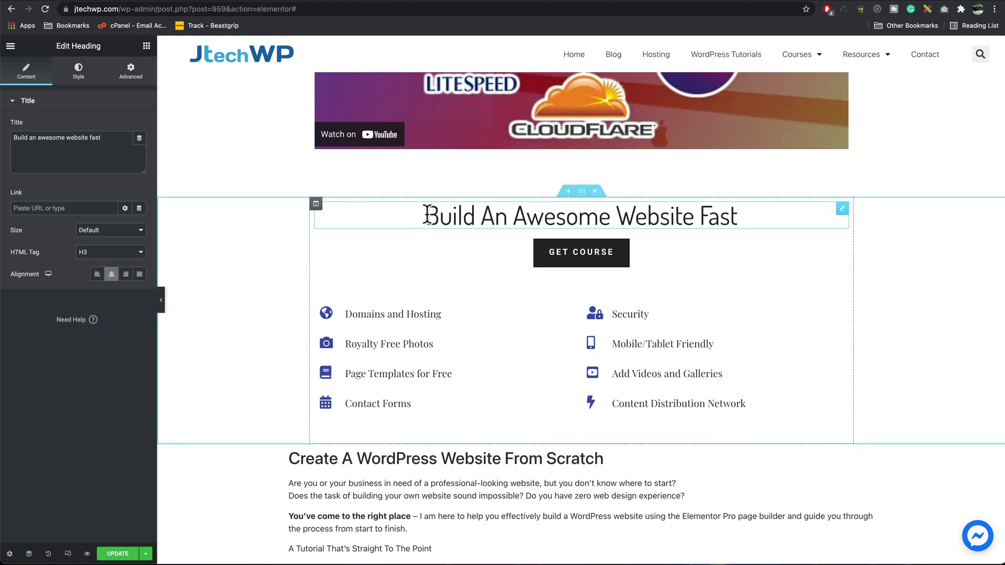
{"action": "type", "text": "how to"}
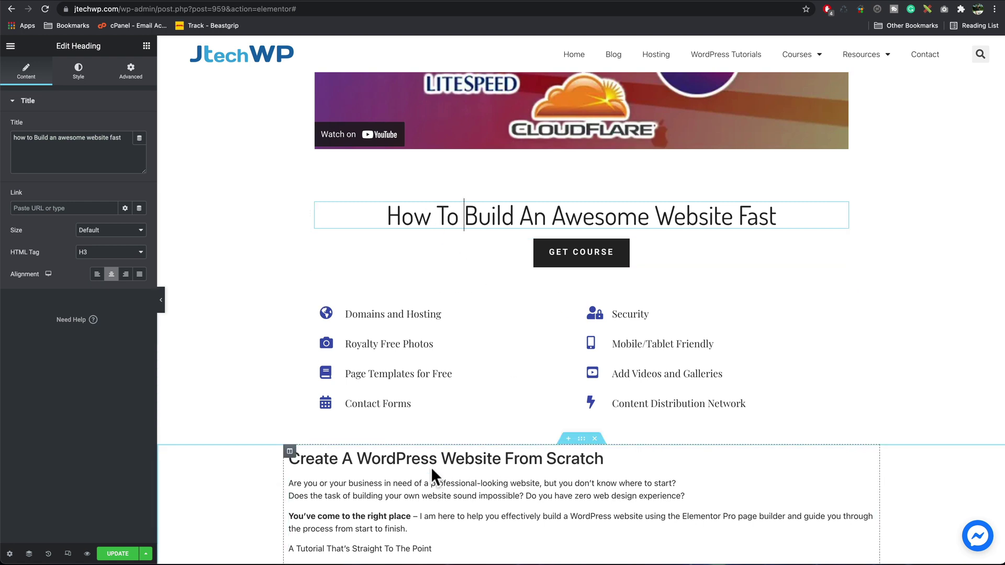
{"action": "scroll", "coordinate": [432, 467], "scroll_direction": "down", "scroll_amount": 3}
{"action": "left_click", "coordinate": [412, 352]}
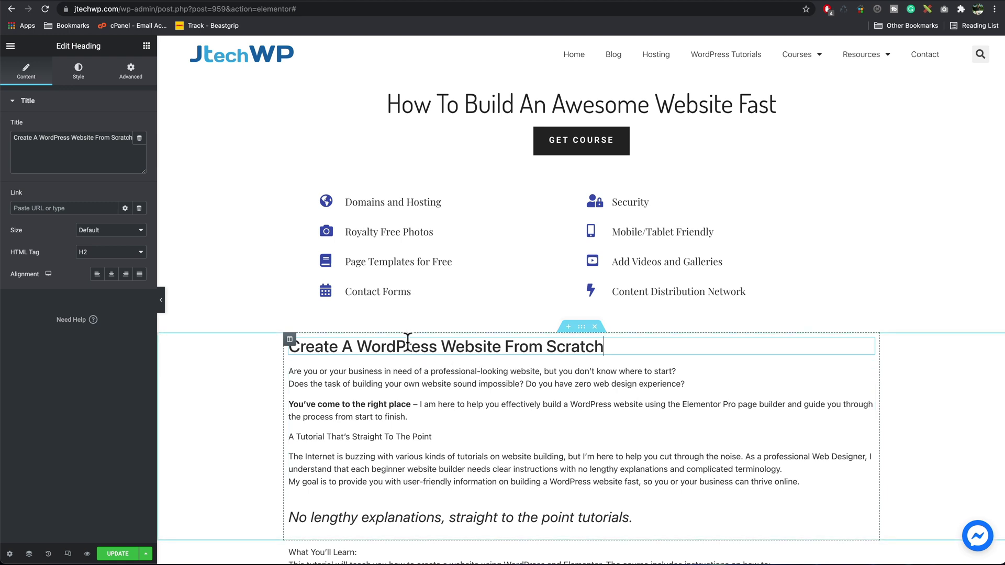
{"action": "left_click", "coordinate": [117, 553]}
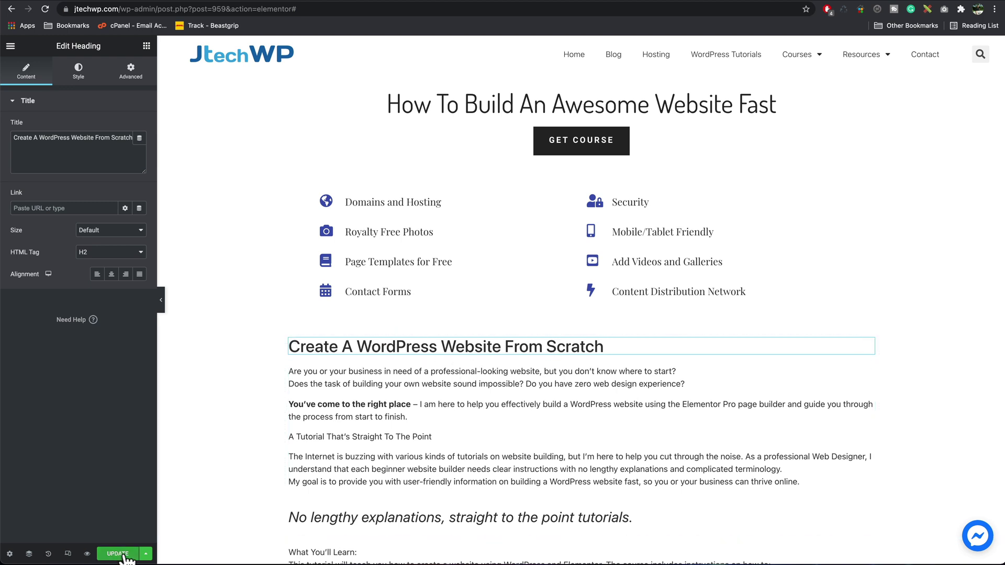
- Review Rank Math's Additional checks, where the subheading keyword test now passes at 73/100
{"action": "left_click", "coordinate": [146, 46]}
{"action": "left_click", "coordinate": [138, 68]}
{"action": "scroll", "coordinate": [118, 354], "scroll_direction": "down", "scroll_amount": 1}
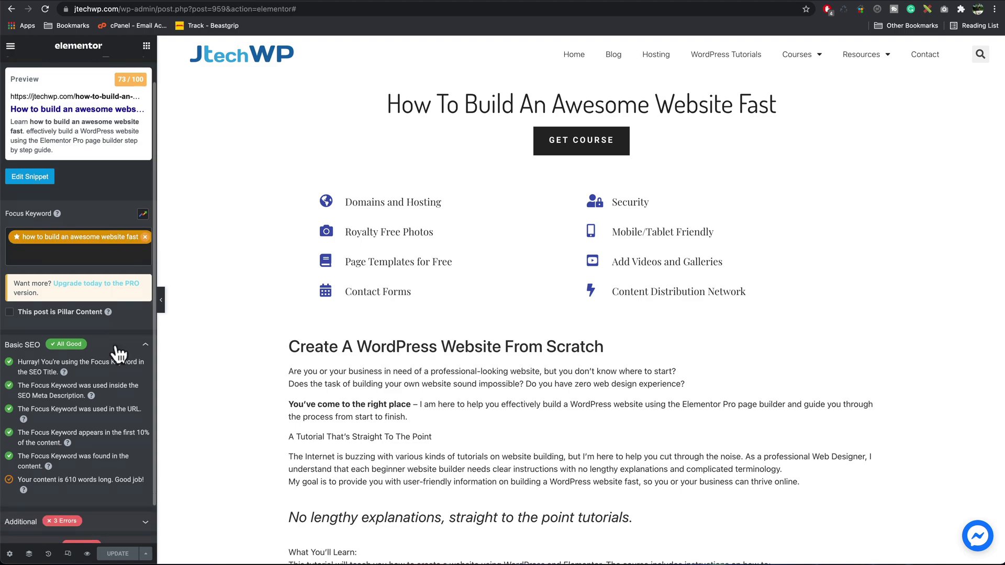
{"action": "scroll", "coordinate": [120, 354], "scroll_direction": "down", "scroll_amount": 1}
{"action": "left_click", "coordinate": [135, 483]}
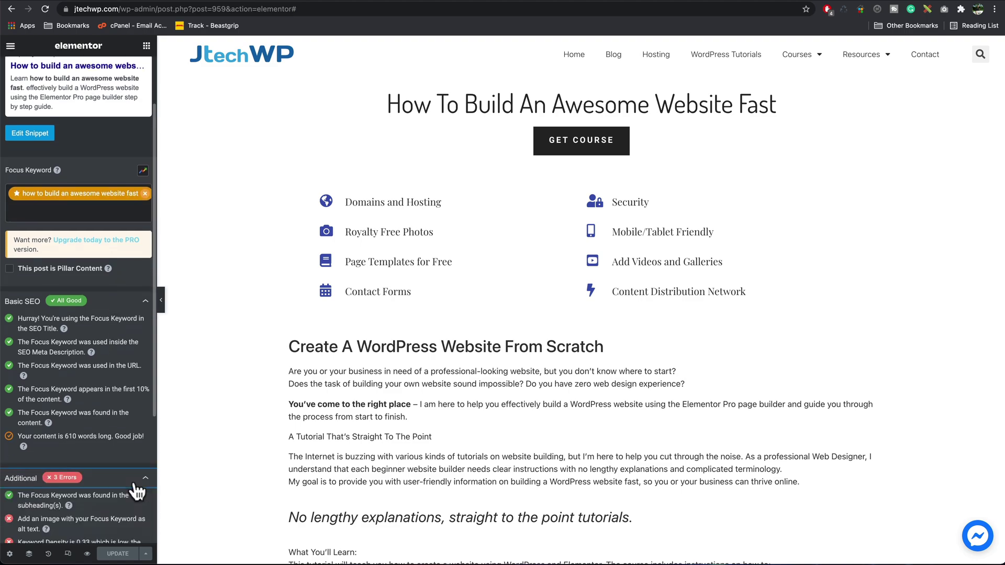
{"action": "scroll", "coordinate": [137, 492], "scroll_direction": "down", "scroll_amount": 3}
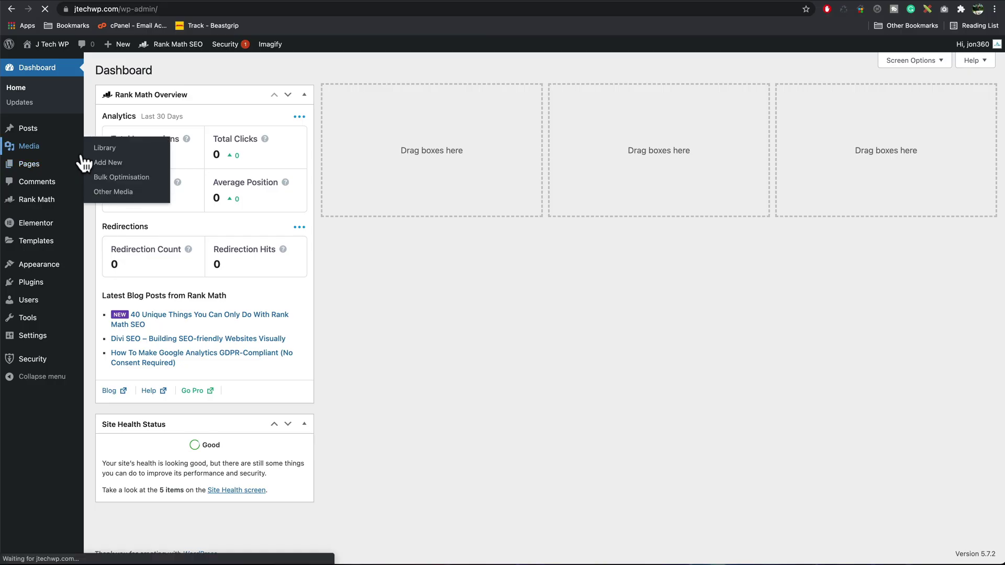
- In the Media Library, give the protect-from-hackers image alt text copied from its title
{"action": "left_click", "coordinate": [101, 147]}
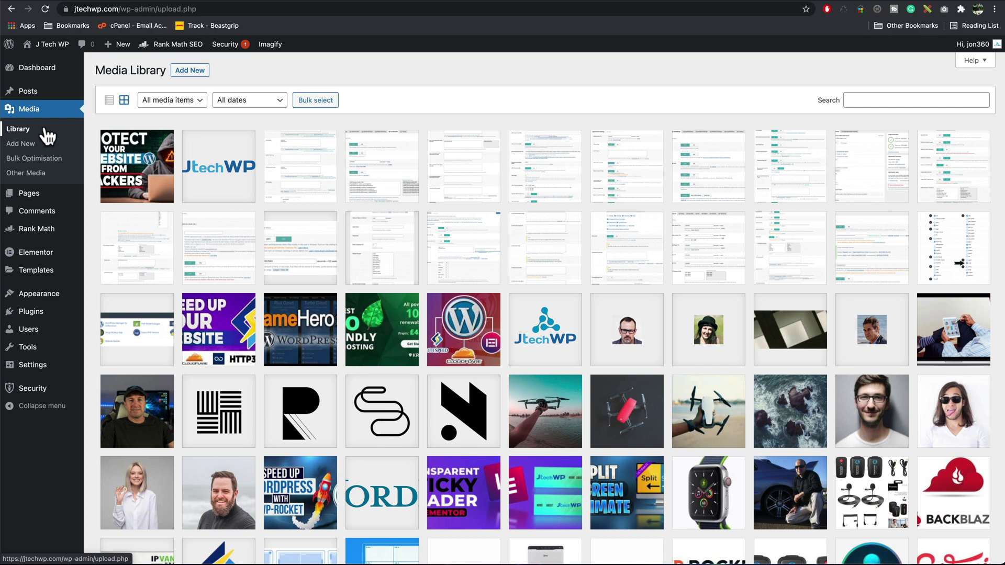
{"action": "left_click", "coordinate": [140, 172]}
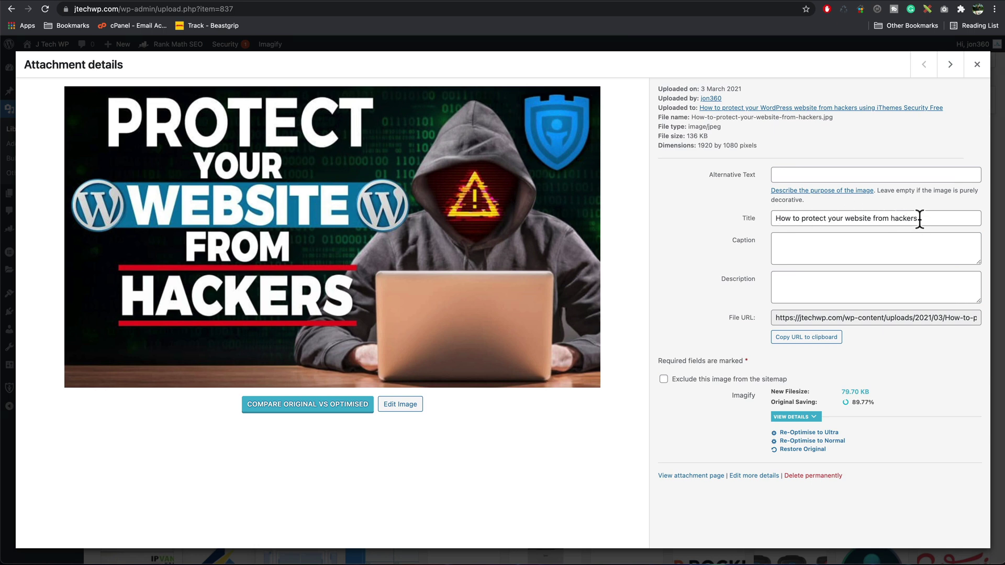
{"action": "left_click_drag", "start_coordinate": [921, 219], "coordinate": [760, 218]}
{"action": "key", "text": "ctrl+c"}
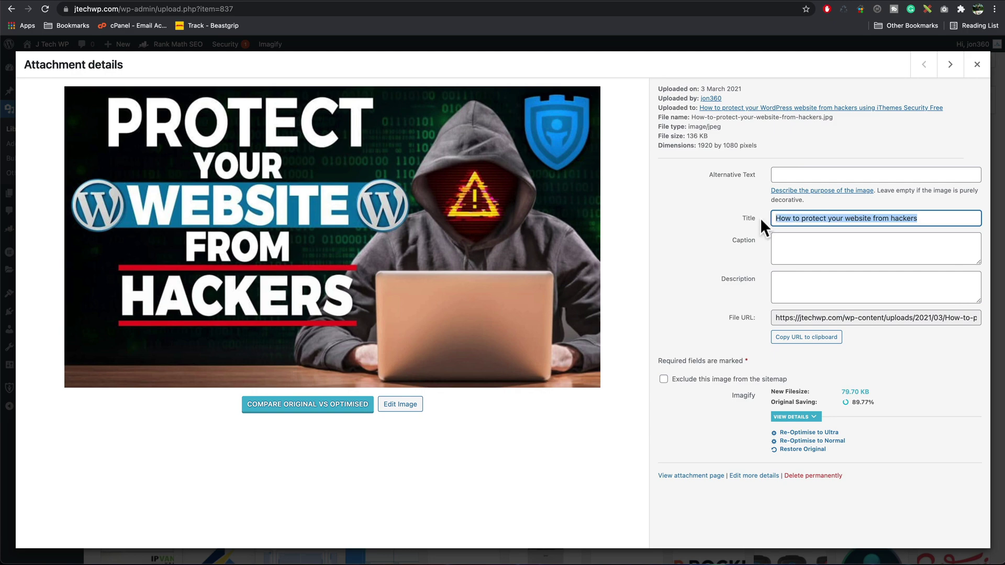
{"action": "left_click", "coordinate": [785, 175]}
{"action": "key", "text": "ctrl+v"}
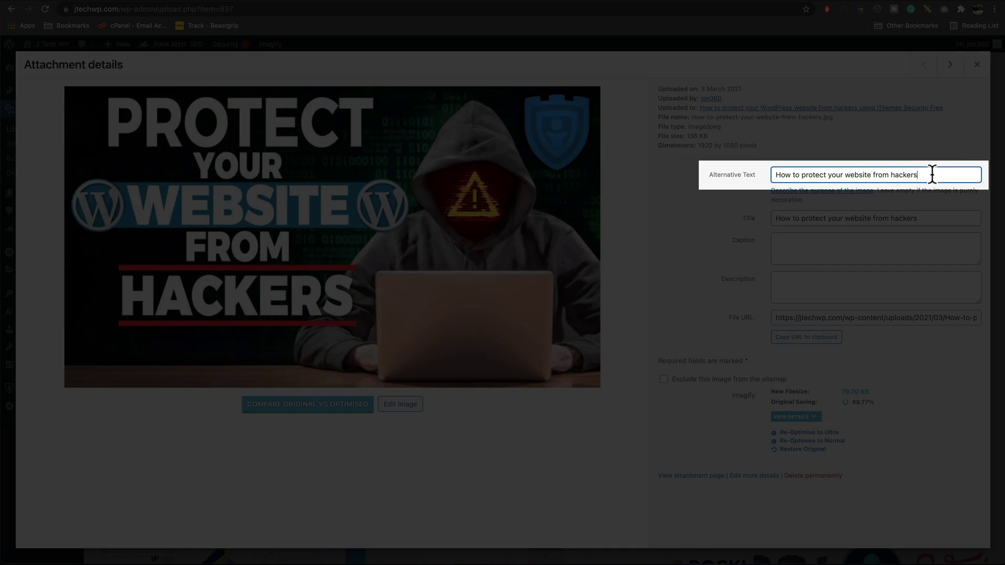
{"action": "key", "text": "Escape"}
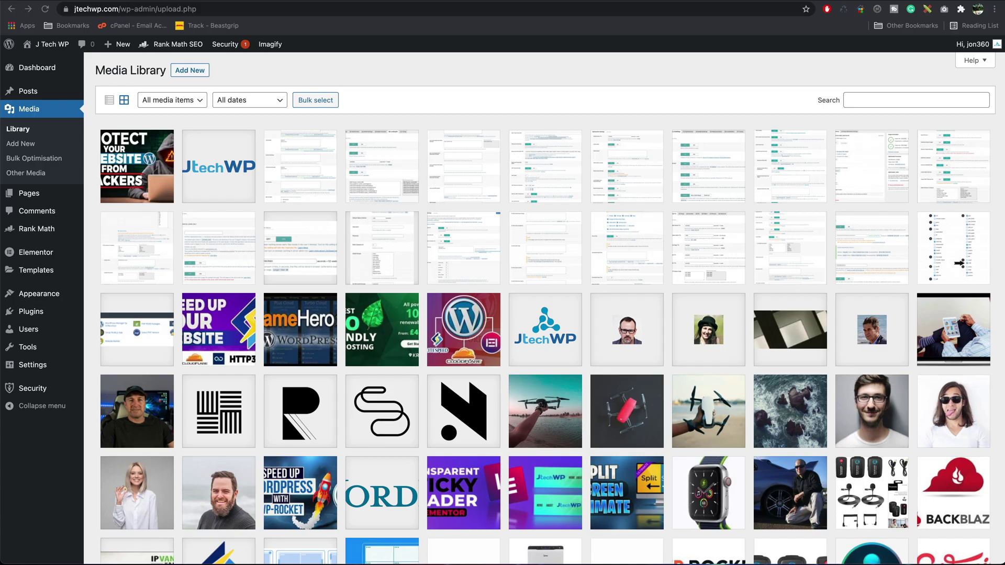
- Set the WordPress Course image's alt text to 'how to Build an awesome website fast'
{"action": "left_click", "coordinate": [467, 345]}
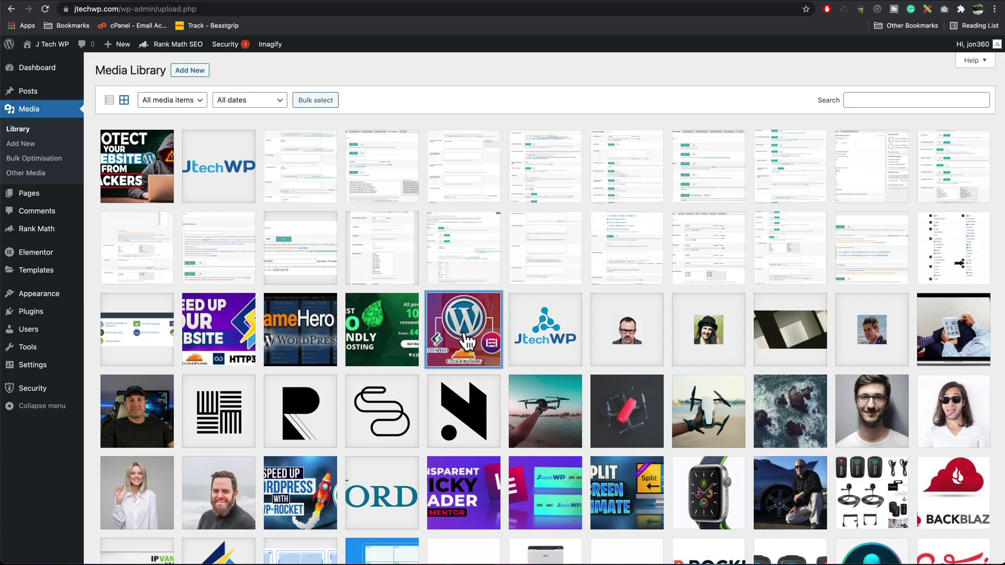
{"action": "left_click", "coordinate": [467, 344]}
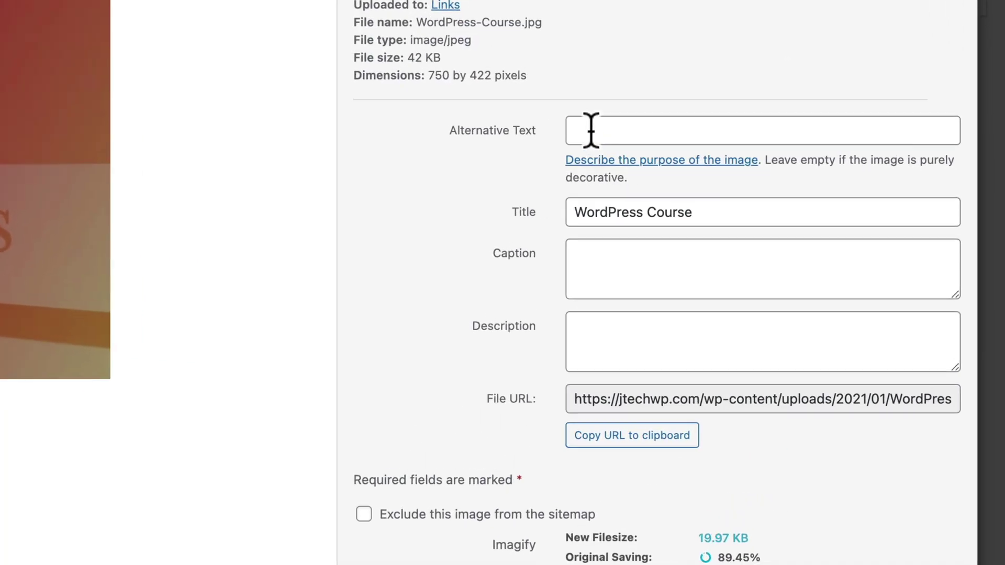
{"action": "left_click", "coordinate": [591, 131]}
{"action": "type", "text": "how to Build an awesome website fast"}
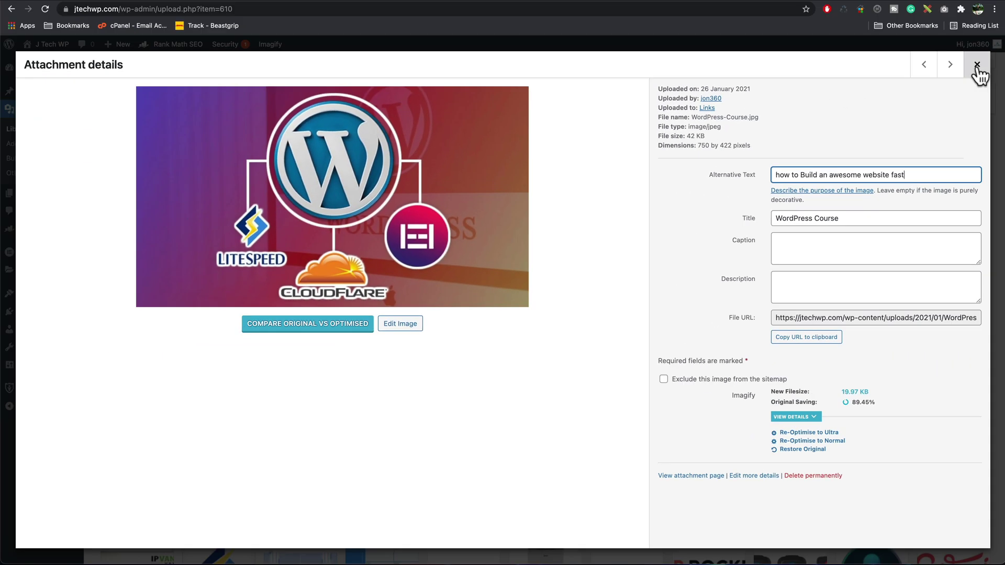
{"action": "left_click", "coordinate": [978, 68]}
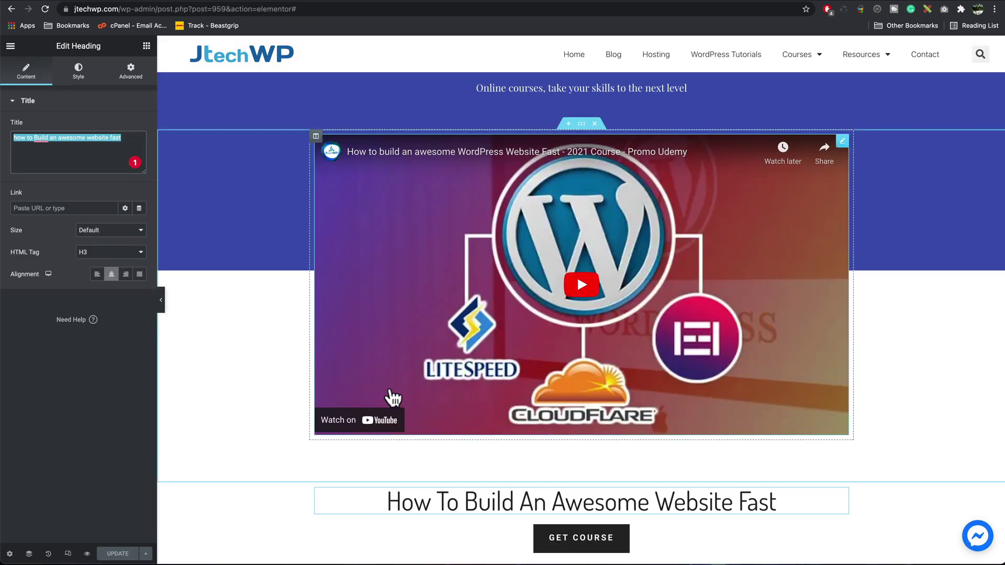
- Add a one-column section below the closing paragraph and drop an Image widget into it
{"action": "scroll", "coordinate": [393, 397], "scroll_direction": "down", "scroll_amount": 10}
{"action": "scroll", "coordinate": [393, 397], "scroll_direction": "down", "scroll_amount": 7}
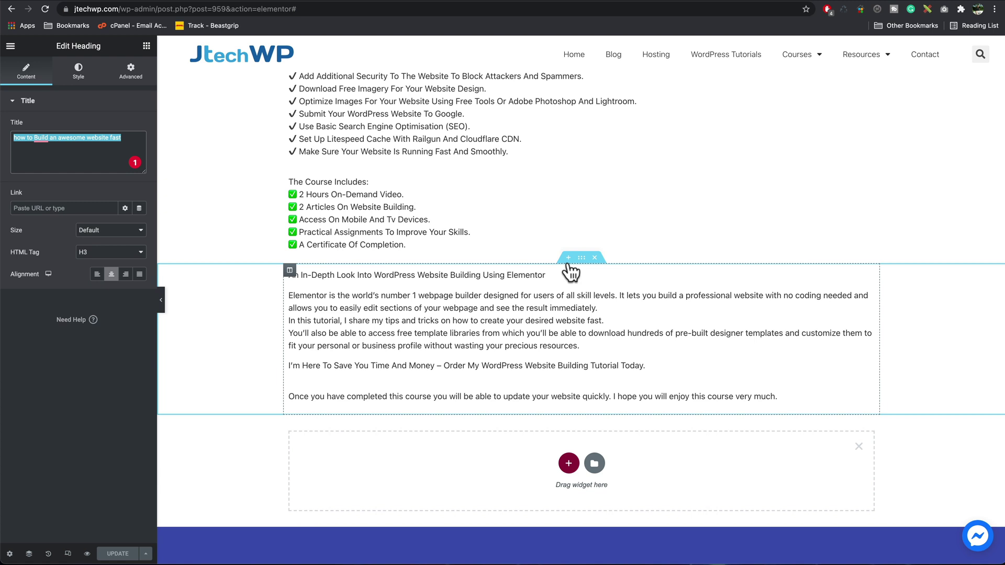
{"action": "left_click", "coordinate": [568, 463]}
{"action": "left_click", "coordinate": [434, 495]}
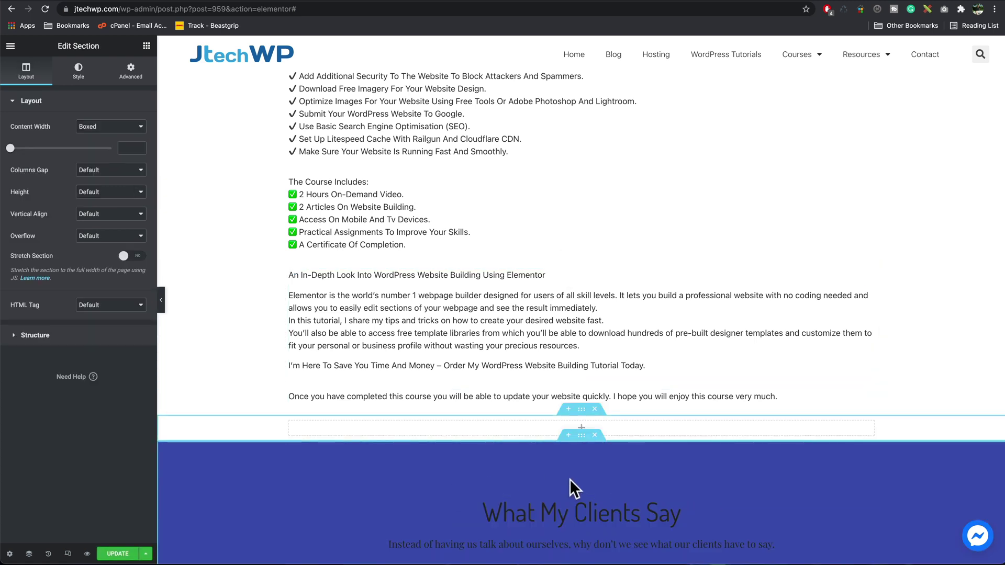
{"action": "left_click", "coordinate": [579, 429]}
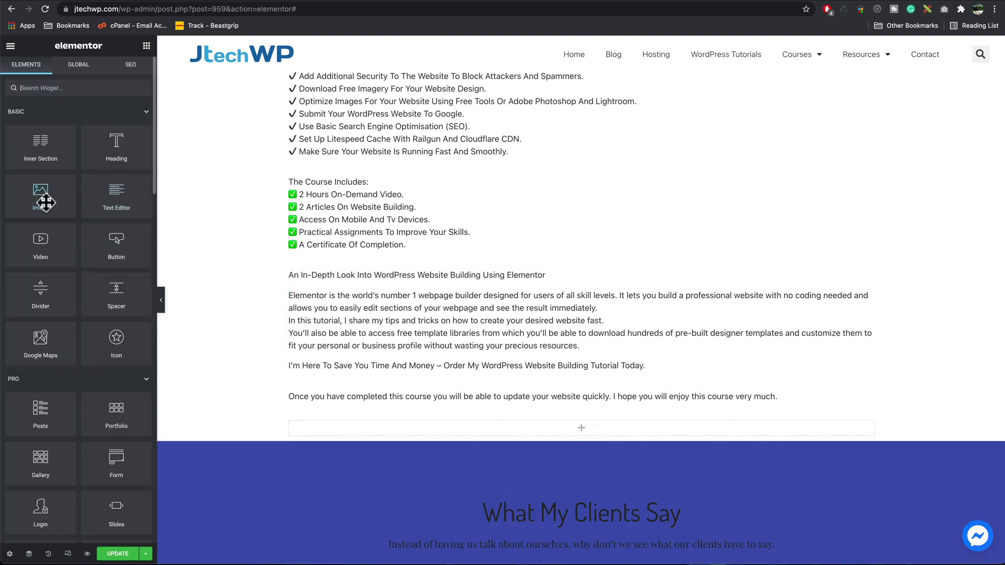
{"action": "left_click_drag", "start_coordinate": [42, 203], "coordinate": [576, 426]}
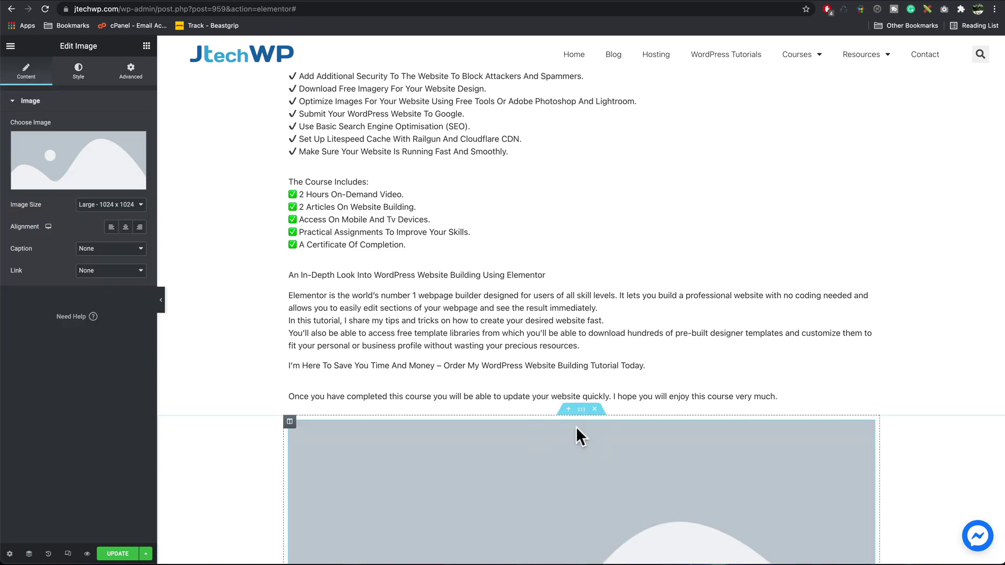
- Set the image to WordPress-Course.jpg and update the page
{"action": "left_click", "coordinate": [87, 155]}
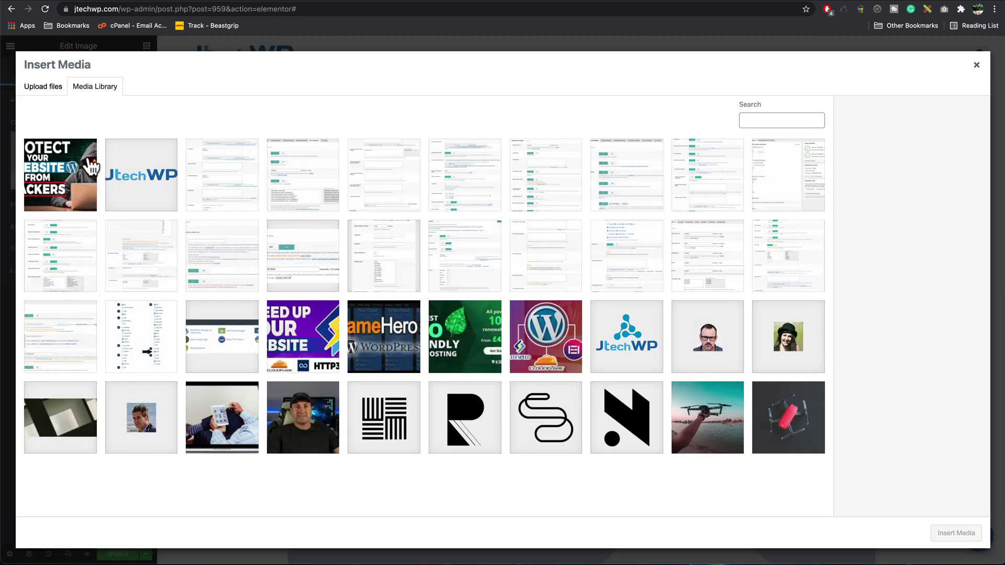
{"action": "left_click", "coordinate": [530, 341]}
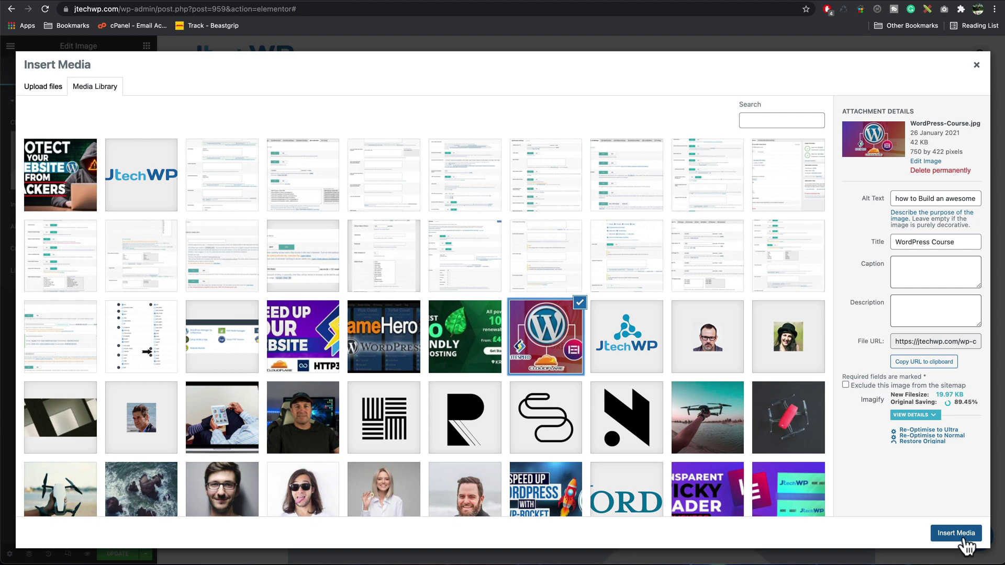
{"action": "left_click", "coordinate": [956, 533]}
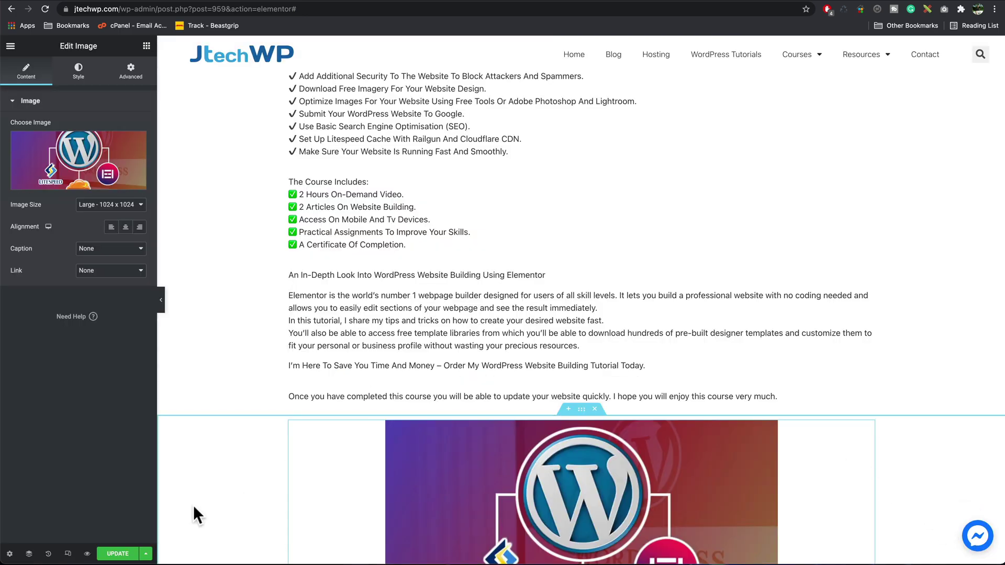
{"action": "left_click", "coordinate": [125, 553]}
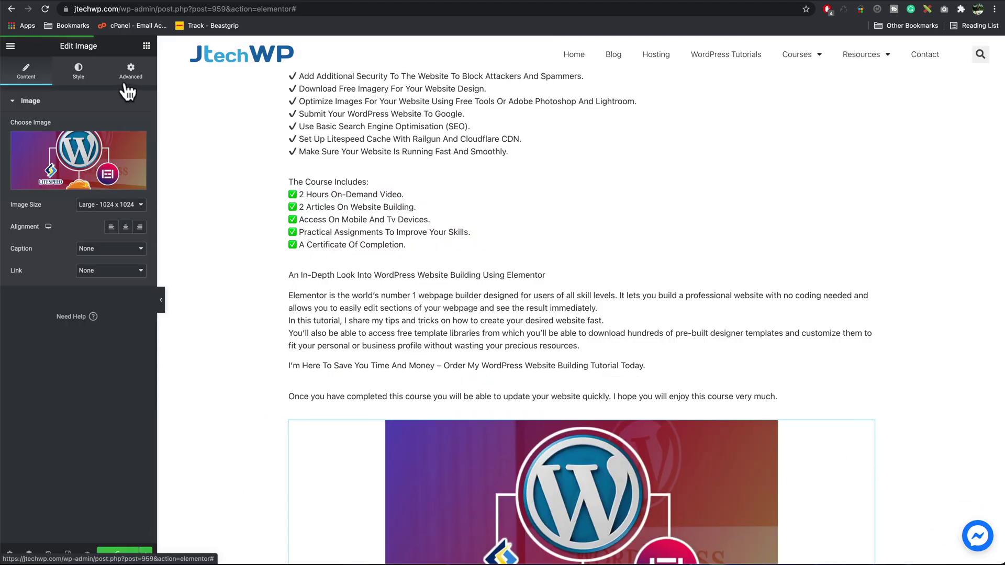
{"action": "left_click", "coordinate": [148, 50]}
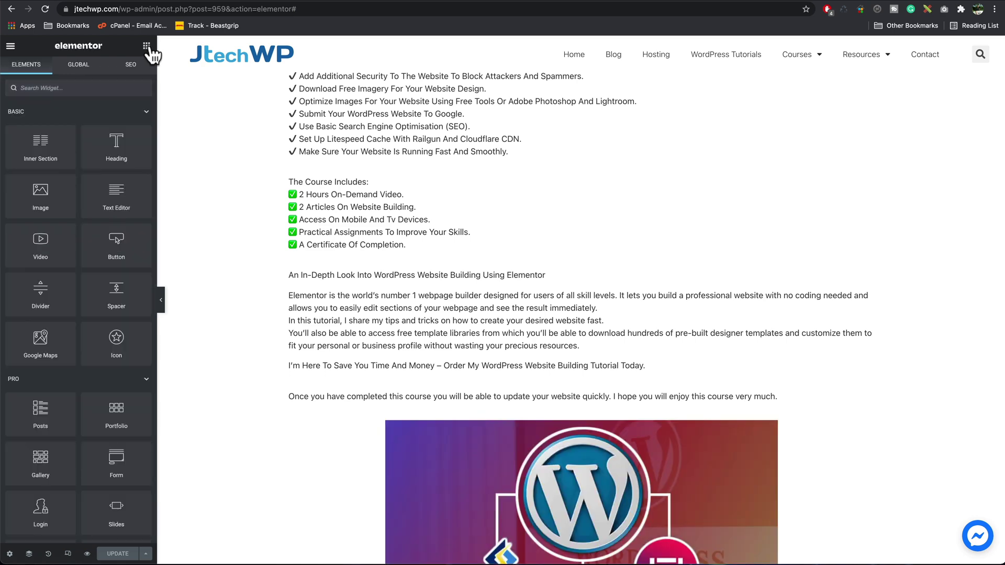
- Review Rank Math's Additional checks at 76/100, with keyword density and internal links flagged
{"action": "left_click", "coordinate": [132, 65]}
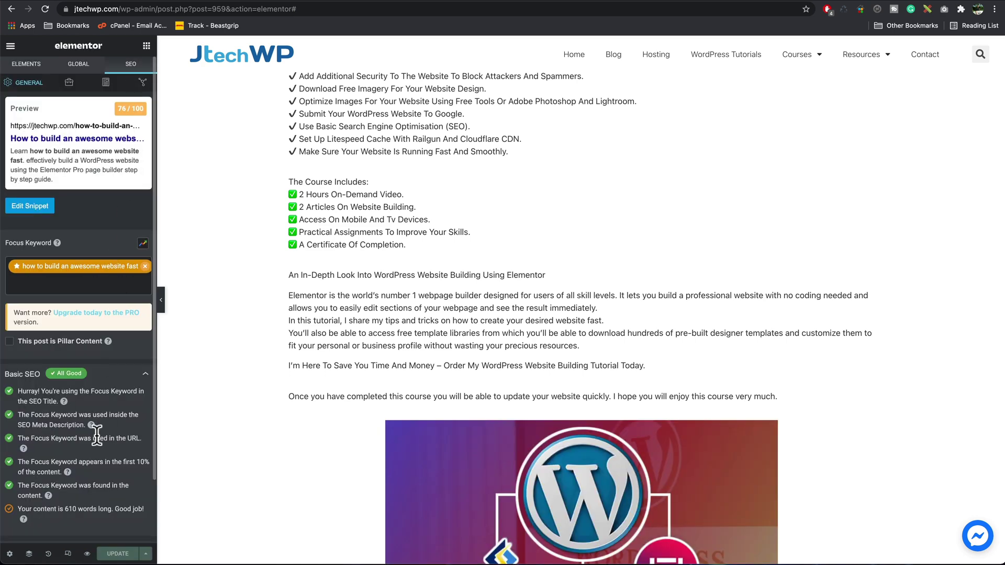
{"action": "scroll", "coordinate": [97, 324], "scroll_direction": "down", "scroll_amount": 2}
{"action": "left_click", "coordinate": [120, 504]}
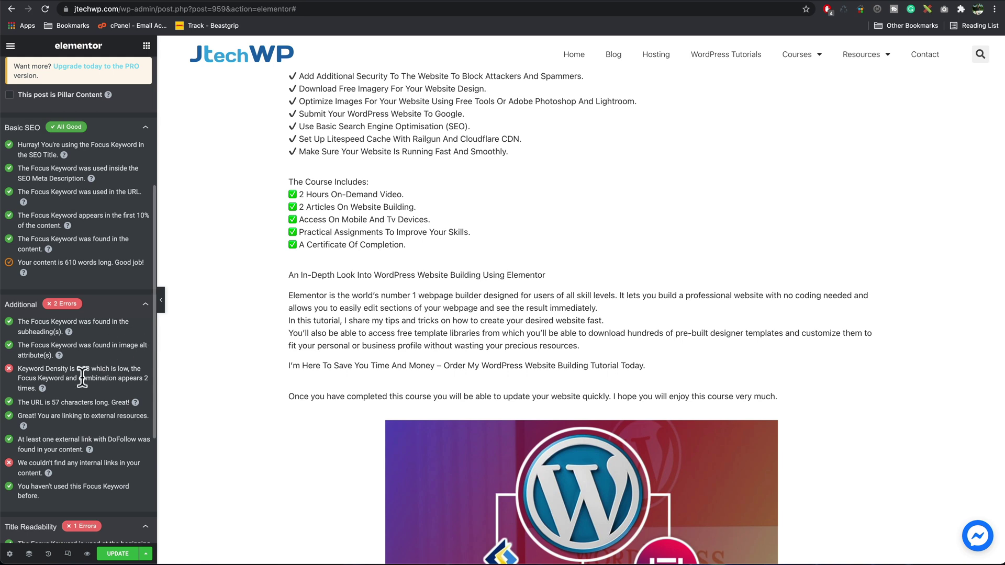
{"action": "scroll", "coordinate": [82, 376], "scroll_direction": "down", "scroll_amount": 1}
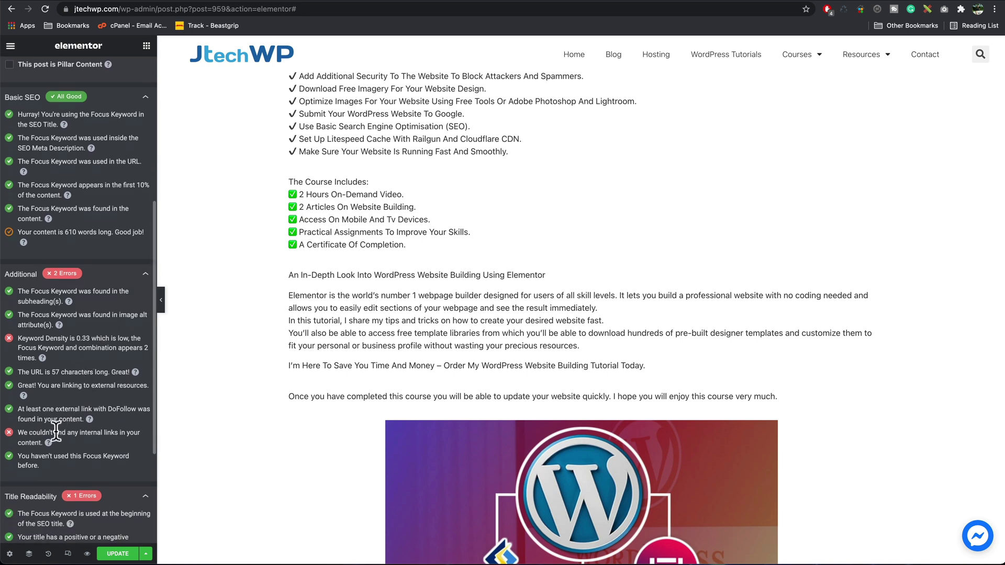
{"action": "scroll", "coordinate": [488, 366], "scroll_direction": "down", "scroll_amount": 4}
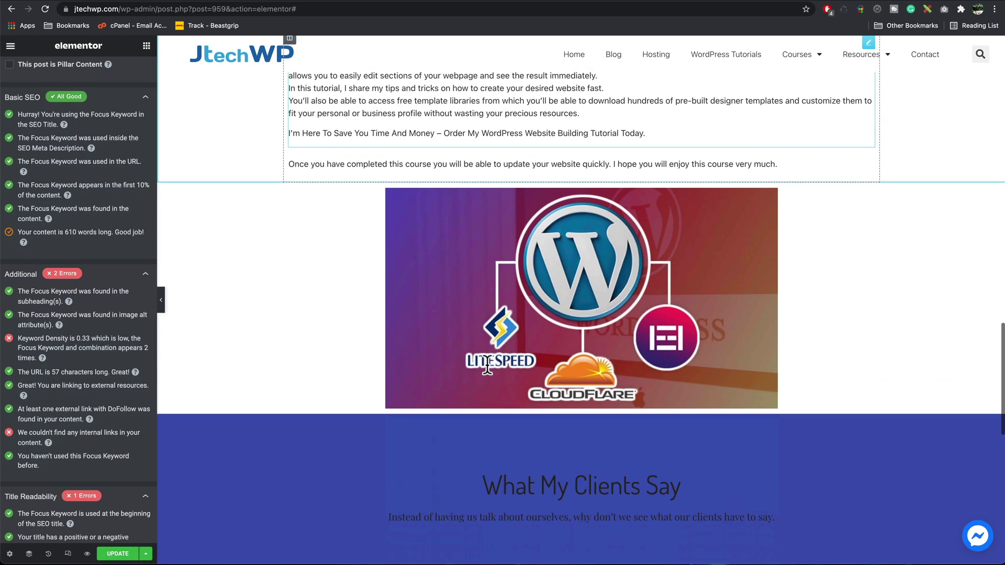
{"action": "scroll", "coordinate": [488, 367], "scroll_direction": "down", "scroll_amount": 8}
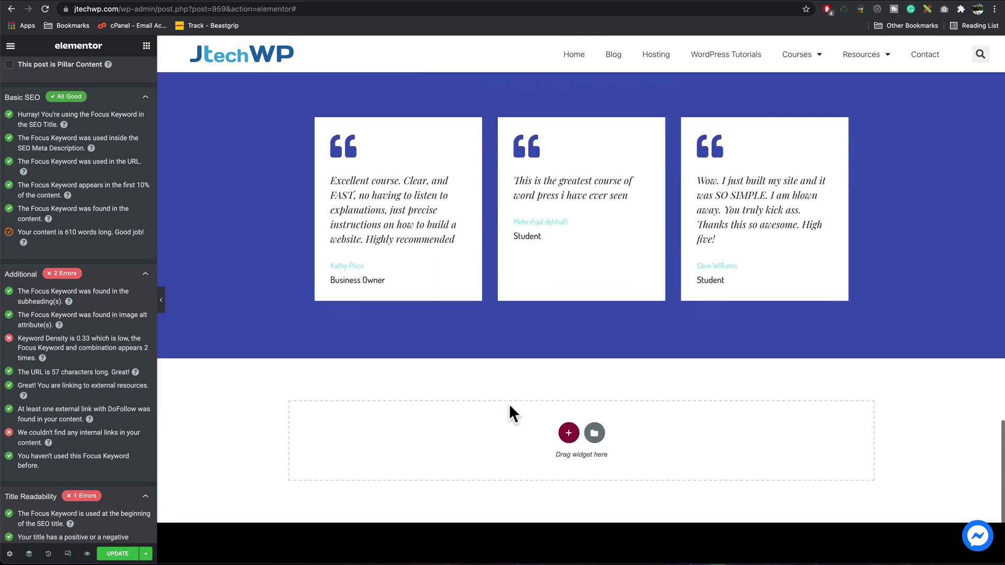
- Add a one-column section below the testimonials containing a Button widget
{"action": "left_click", "coordinate": [568, 433]}
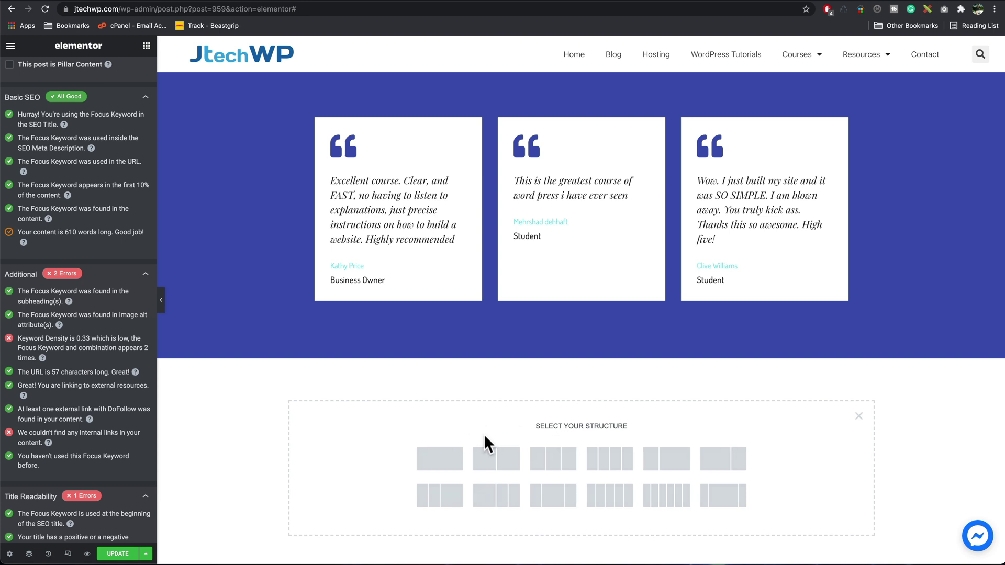
{"action": "left_click", "coordinate": [442, 461]}
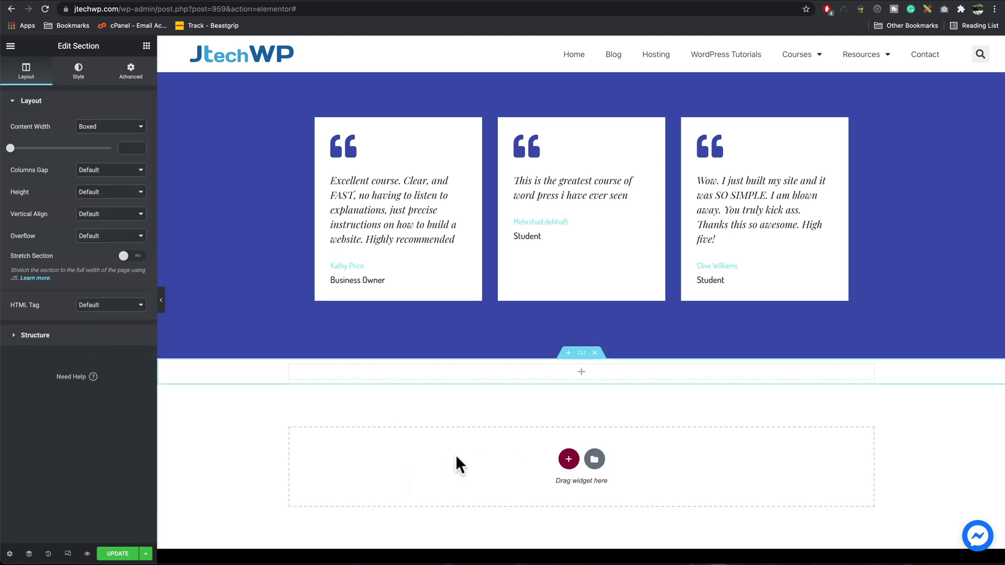
{"action": "left_click", "coordinate": [581, 374]}
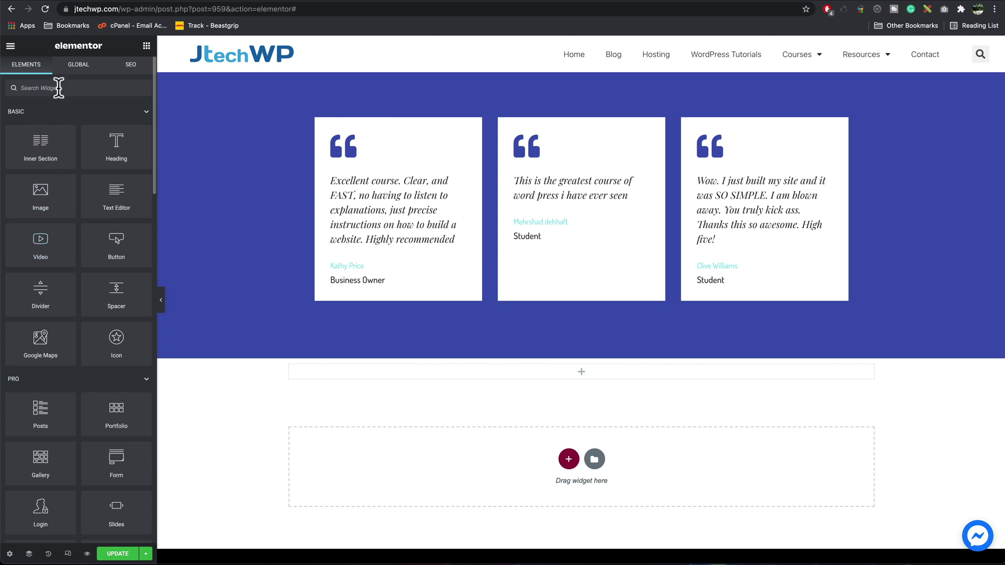
{"action": "left_click", "coordinate": [116, 245]}
- Label the button 'Contact', link it to the Contact page, and update the page
{"action": "left_click_drag", "start_coordinate": [116, 148], "coordinate": [23, 146]}
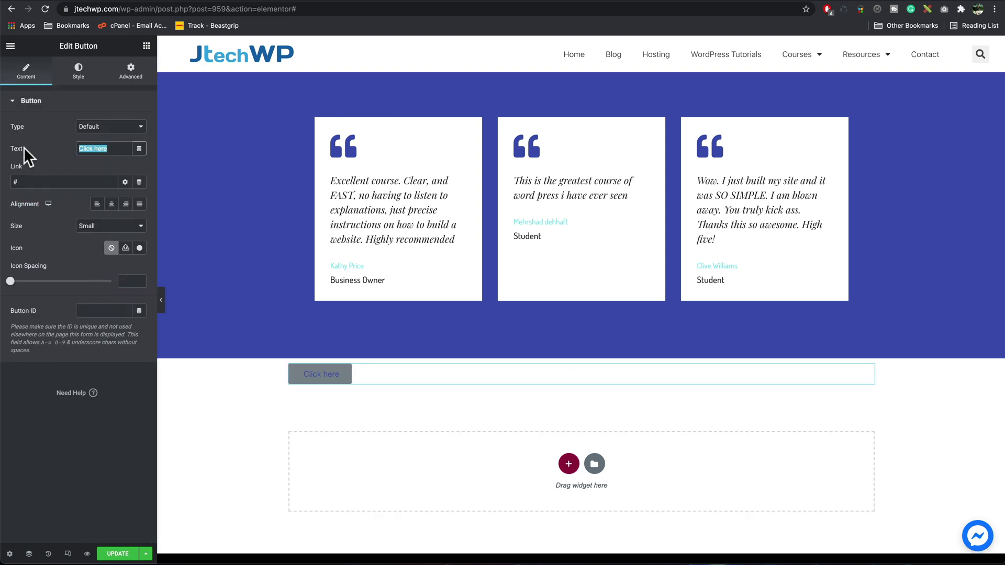
{"action": "type", "text": "Contact"}
{"action": "left_click_drag", "start_coordinate": [28, 182], "coordinate": [4, 183]}
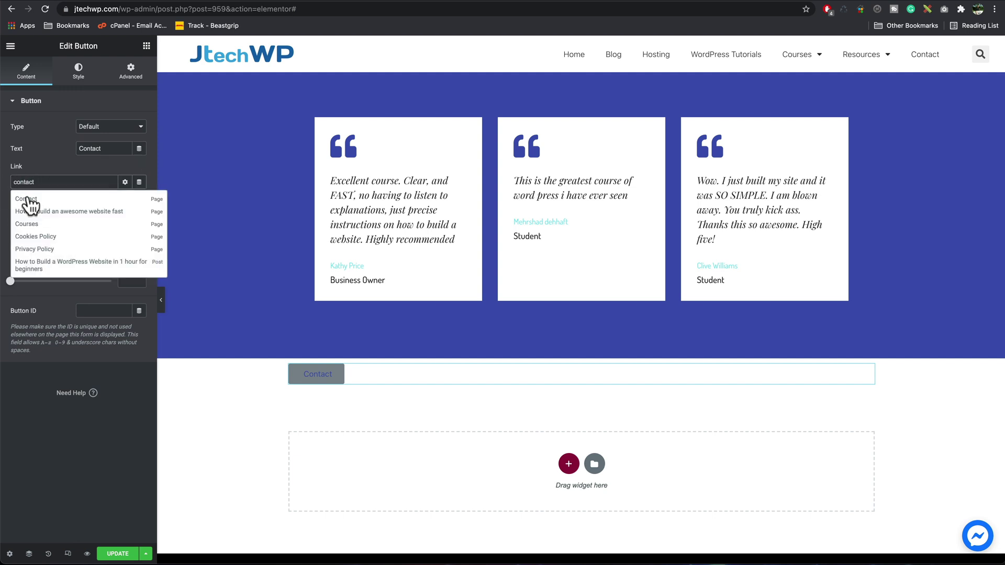
{"action": "left_click", "coordinate": [27, 198]}
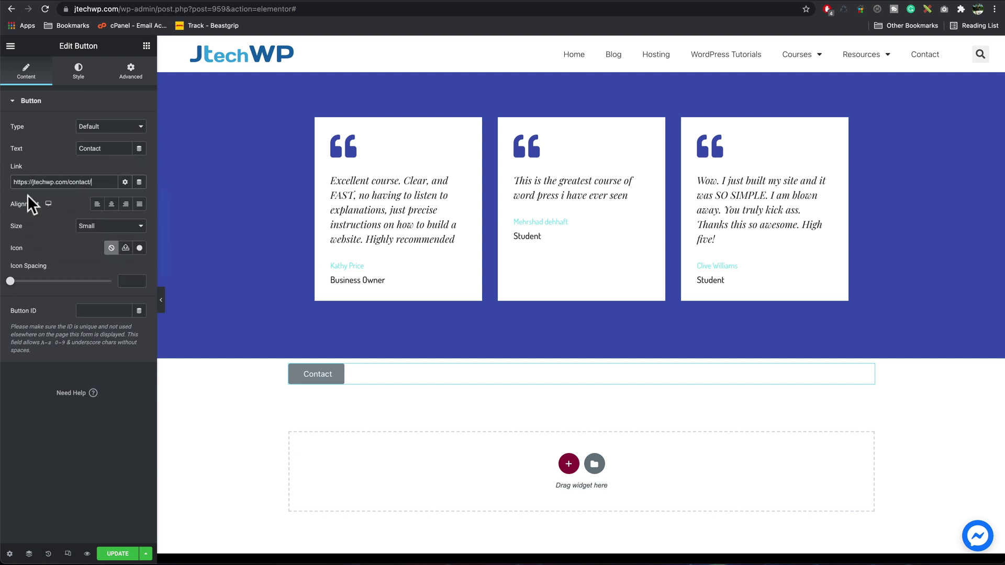
{"action": "left_click", "coordinate": [129, 556]}
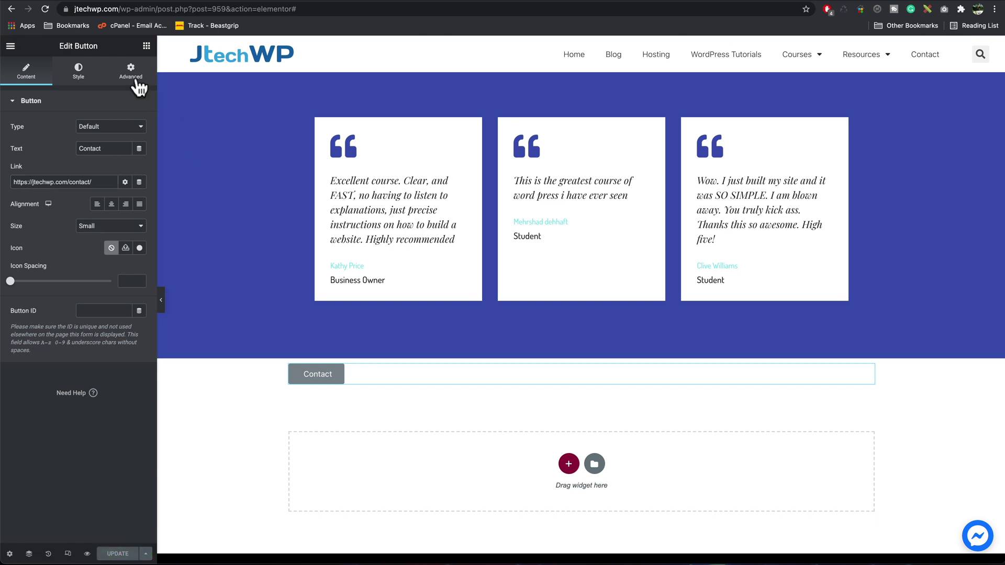
{"action": "left_click", "coordinate": [146, 46]}
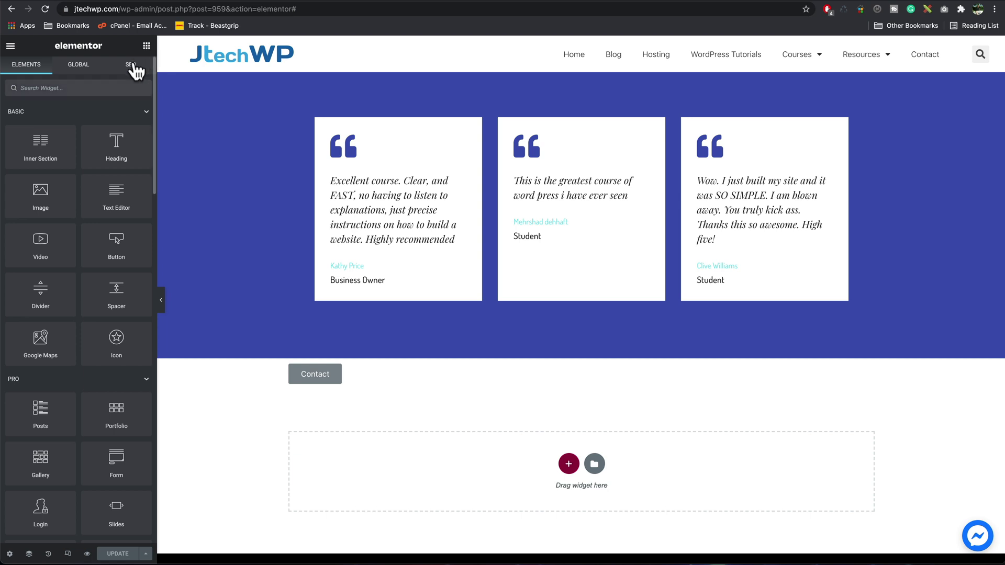
- Expand Rank Math's Additional and Title Readability checks in the SEO tab
{"action": "left_click", "coordinate": [132, 64]}
{"action": "scroll", "coordinate": [105, 303], "scroll_direction": "down", "scroll_amount": 2}
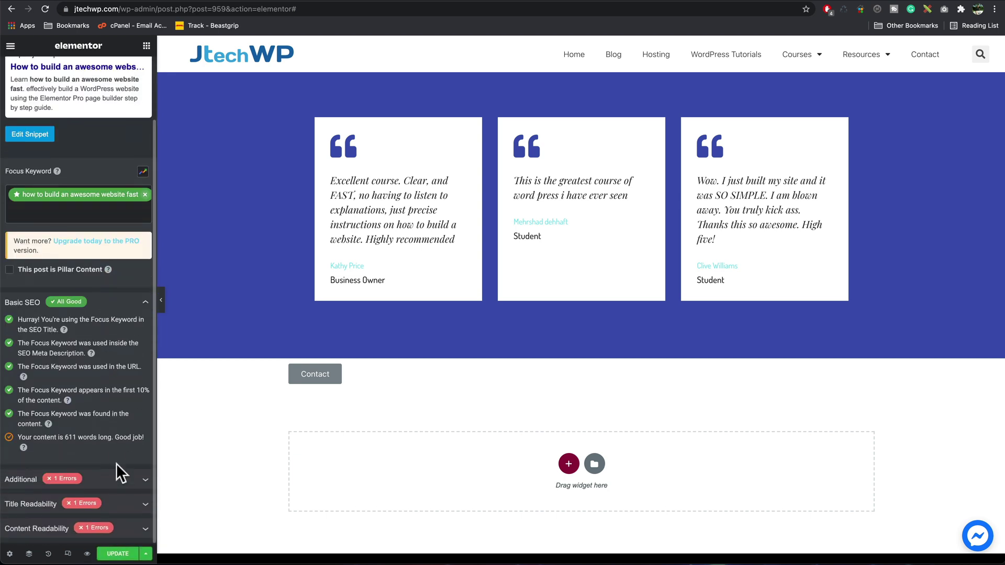
{"action": "left_click", "coordinate": [124, 481]}
{"action": "scroll", "coordinate": [124, 486], "scroll_direction": "down", "scroll_amount": 3}
{"action": "scroll", "coordinate": [125, 486], "scroll_direction": "down", "scroll_amount": 1}
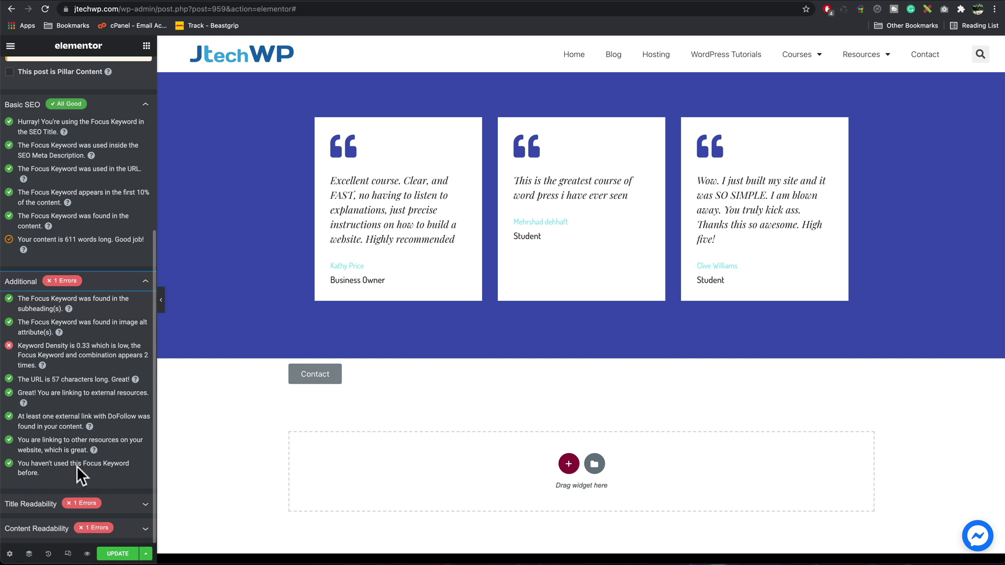
{"action": "left_click", "coordinate": [145, 504]}
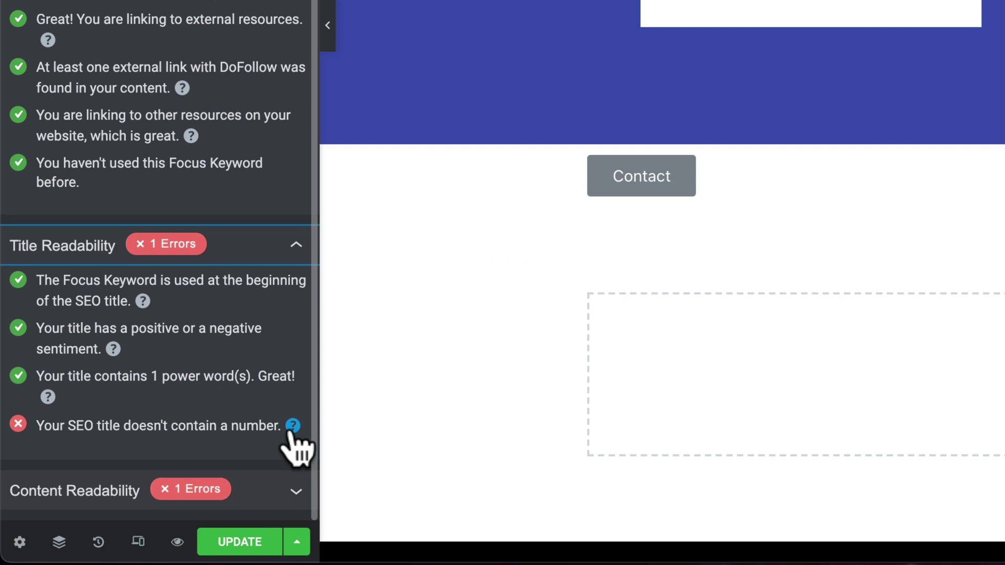
{"action": "mouse_move", "coordinate": [183, 481]}
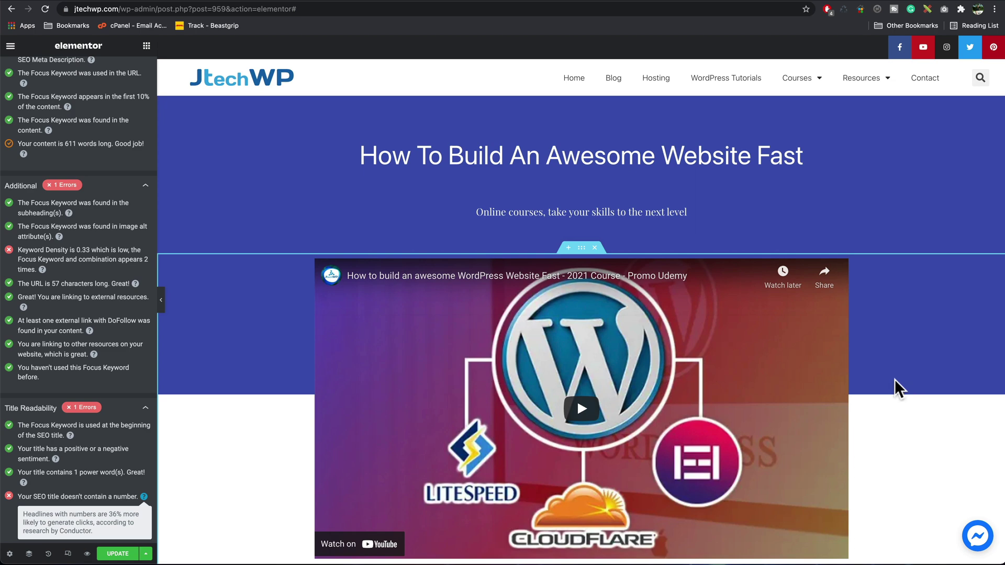
- Review the checks now scoring 81/100, then update the page
{"action": "scroll", "coordinate": [30, 257], "scroll_direction": "down", "scroll_amount": 1}
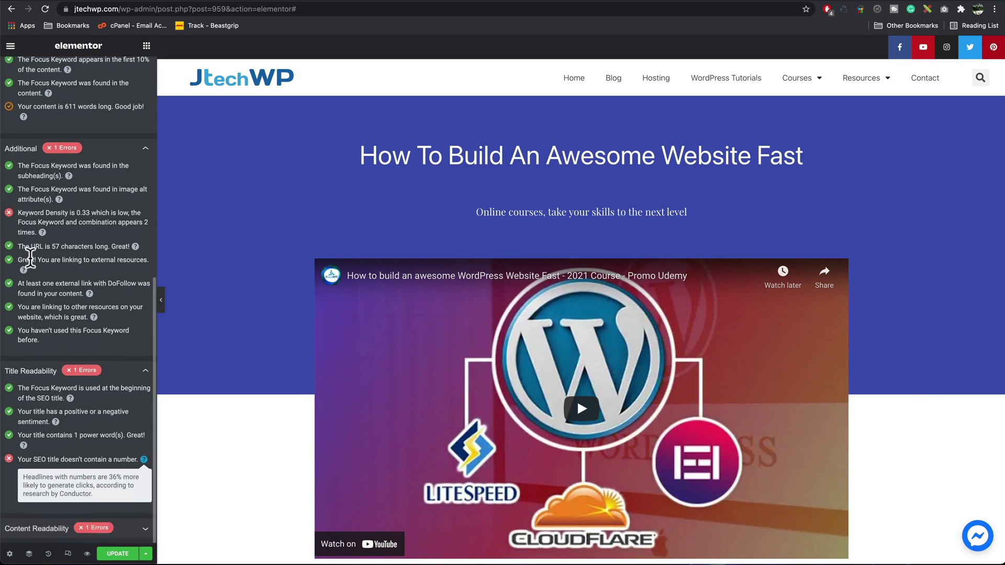
{"action": "scroll", "coordinate": [30, 257], "scroll_direction": "up", "scroll_amount": 10}
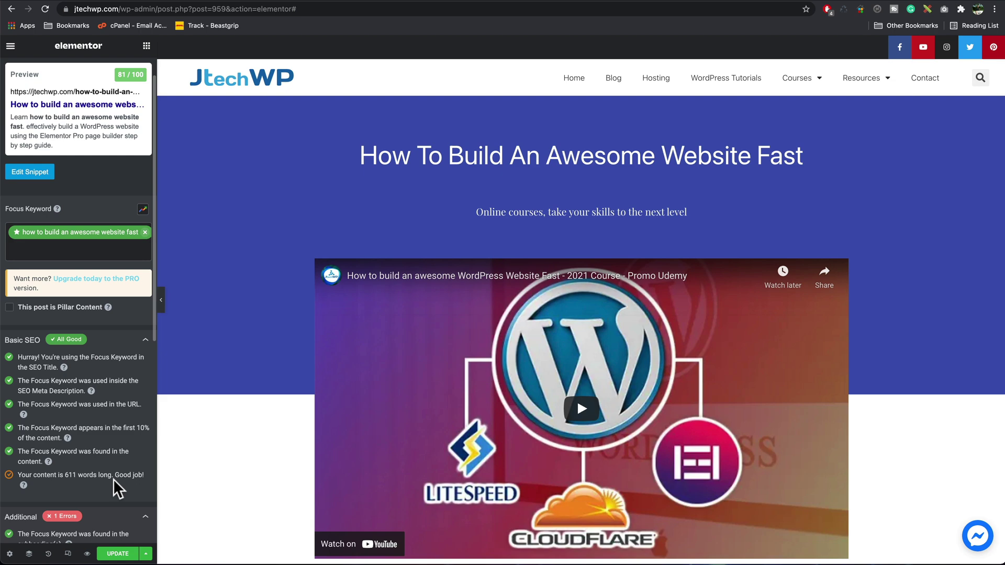
{"action": "scroll", "coordinate": [113, 479], "scroll_direction": "down", "scroll_amount": 3}
{"action": "scroll", "coordinate": [113, 479], "scroll_direction": "down", "scroll_amount": 4}
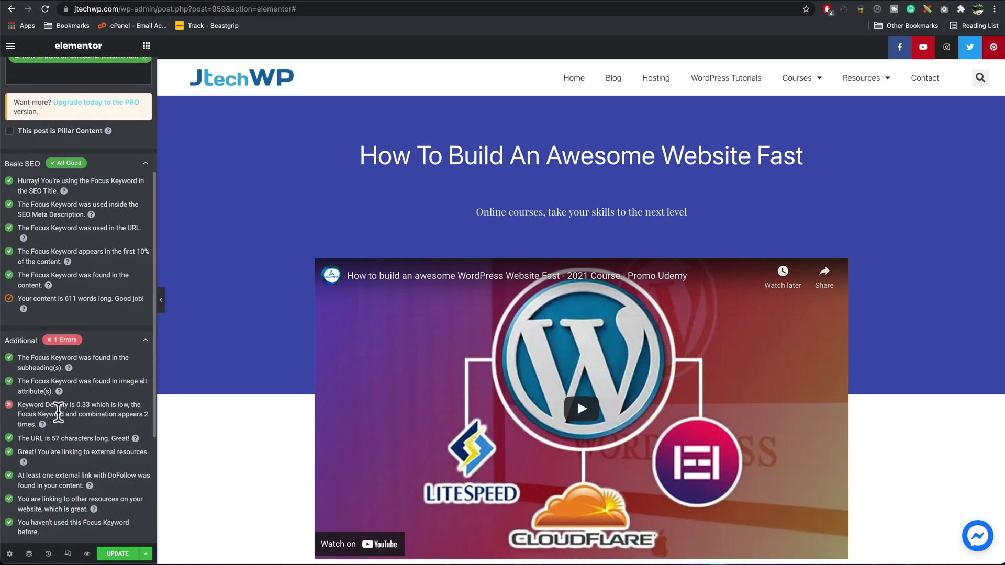
{"action": "scroll", "coordinate": [89, 417], "scroll_direction": "down", "scroll_amount": 7}
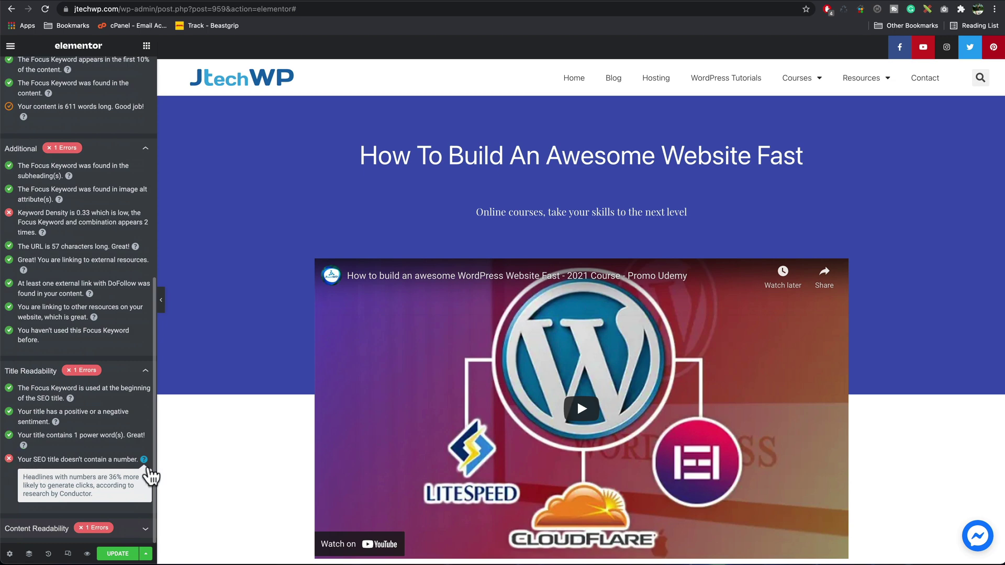
{"action": "mouse_move", "coordinate": [24, 446]}
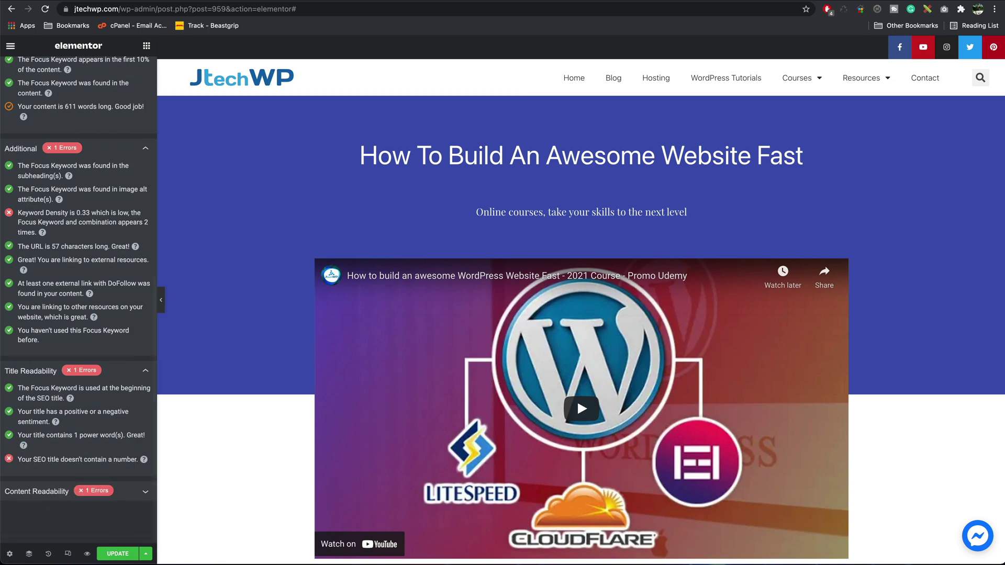
{"action": "left_click", "coordinate": [118, 554]}
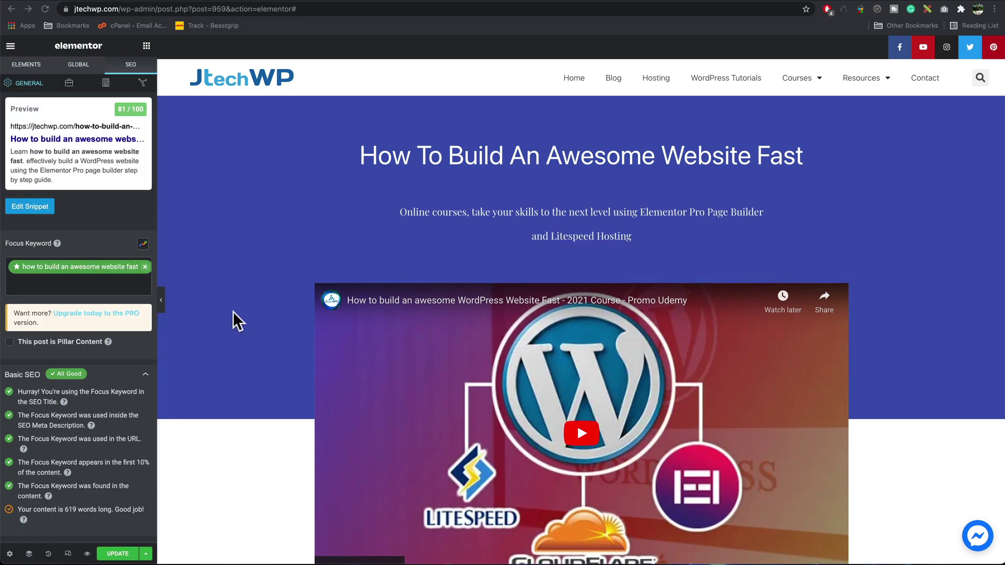
- Exit the Elementor editor to the WordPress dashboard
{"action": "left_click", "coordinate": [11, 44]}
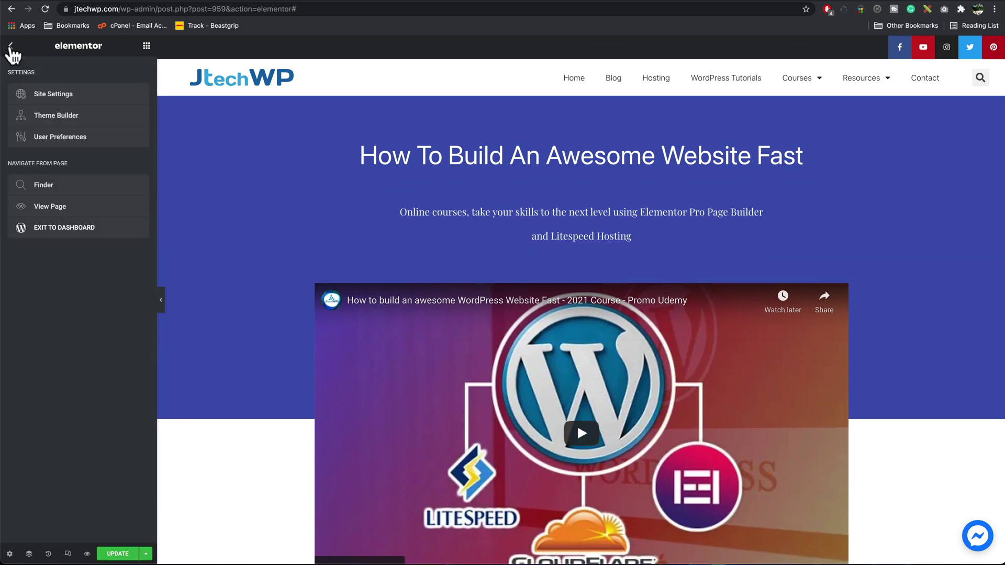
{"action": "left_click", "coordinate": [61, 228]}
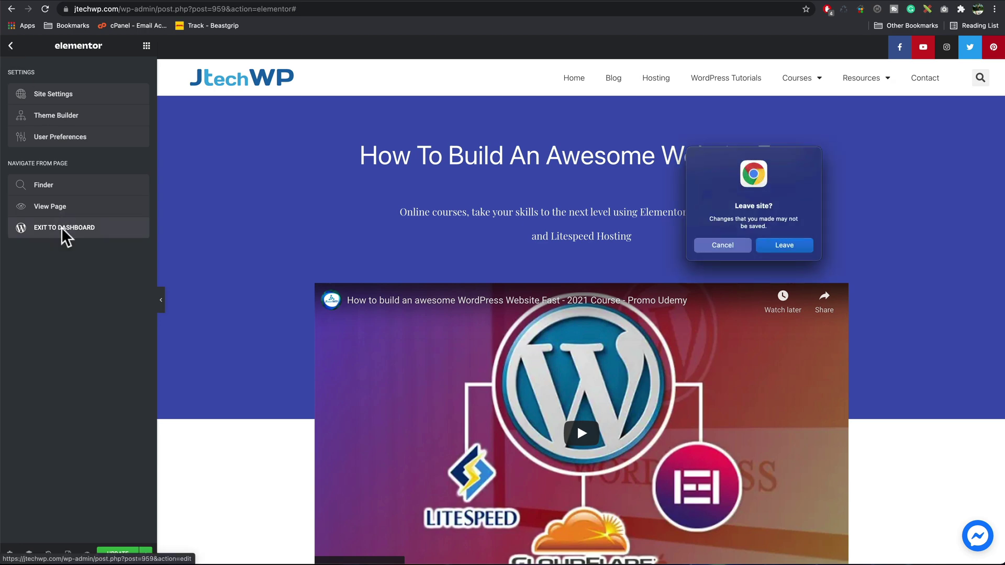
{"action": "left_click", "coordinate": [772, 244]}
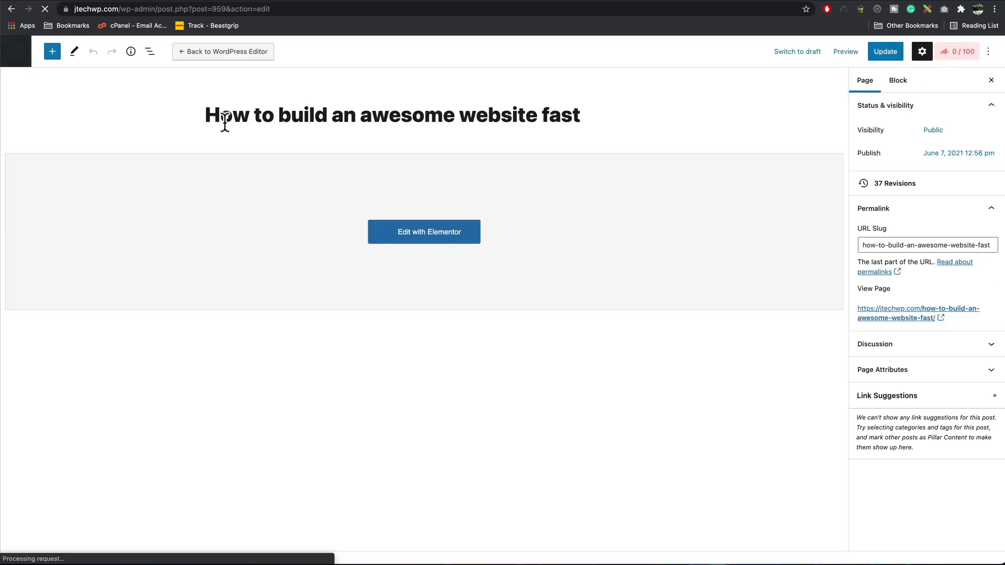
- In the Pages list, check the page's 81/100 score, focus keyword and SEO description
{"action": "left_click", "coordinate": [15, 51]}
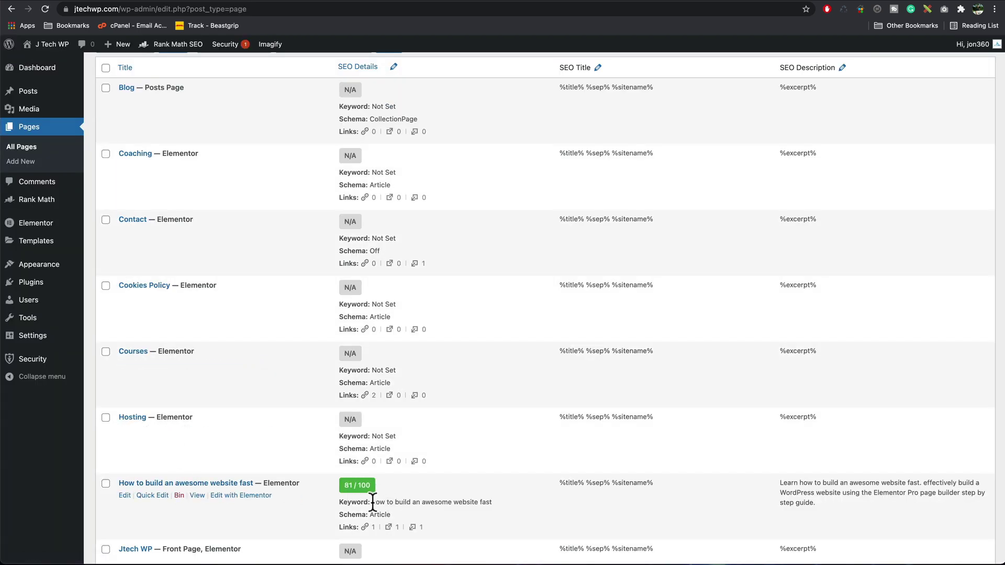
{"action": "left_click_drag", "start_coordinate": [372, 503], "coordinate": [502, 503]}
{"action": "left_click", "coordinate": [501, 502]}
{"action": "left_click_drag", "start_coordinate": [778, 479], "coordinate": [825, 502]}
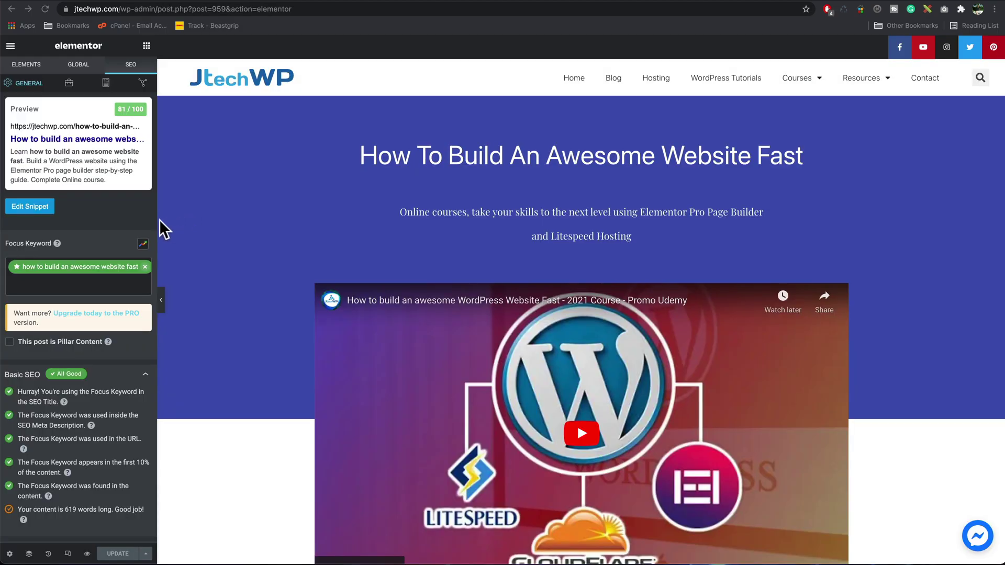
- Copy the page's meta description from Rank Math's snippet editor
{"action": "left_click", "coordinate": [30, 207]}
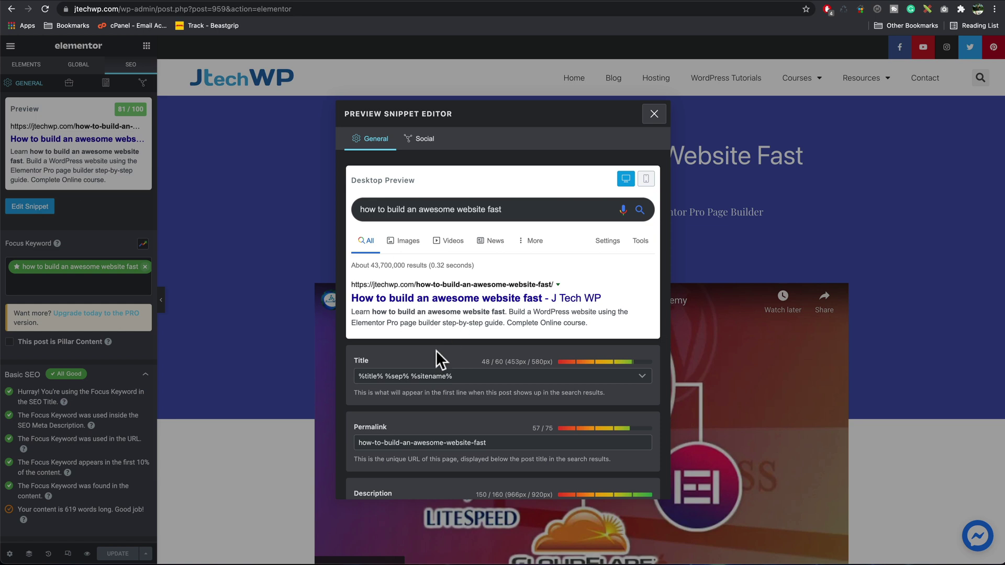
{"action": "scroll", "coordinate": [419, 320], "scroll_direction": "down", "scroll_amount": 3}
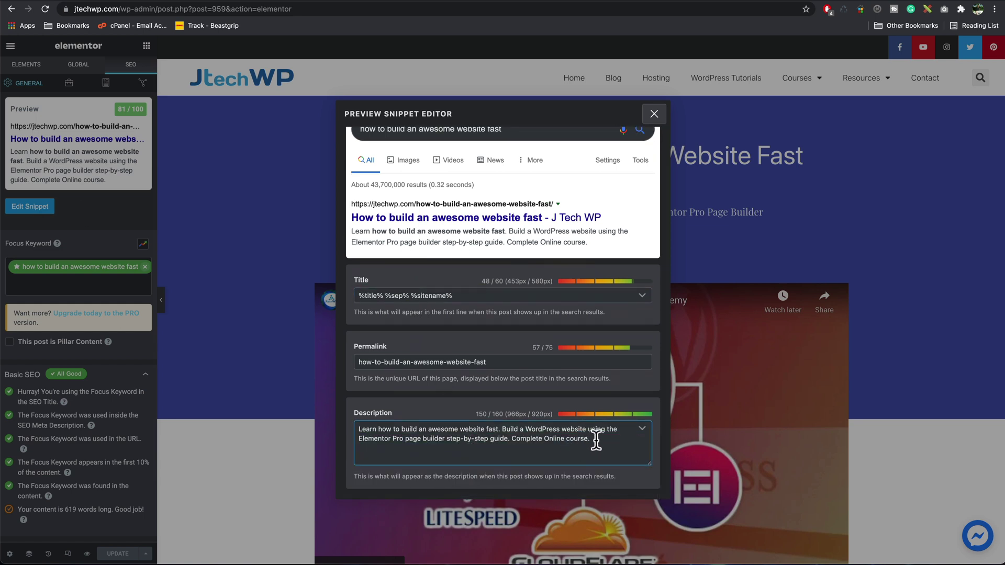
{"action": "left_click_drag", "start_coordinate": [595, 442], "coordinate": [362, 415]}
{"action": "right_click", "coordinate": [384, 428]}
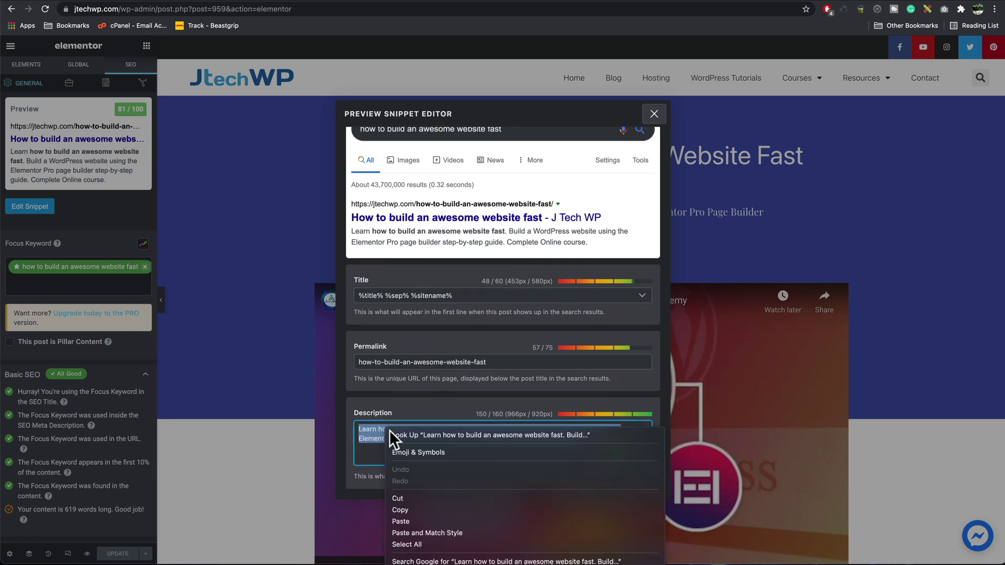
{"action": "left_click", "coordinate": [413, 508]}
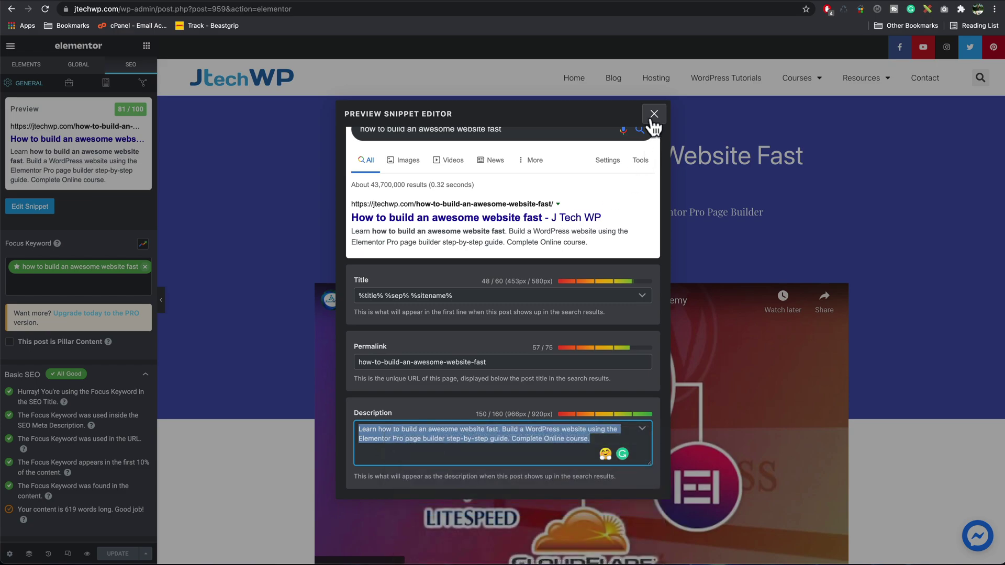
{"action": "left_click", "coordinate": [654, 114]}
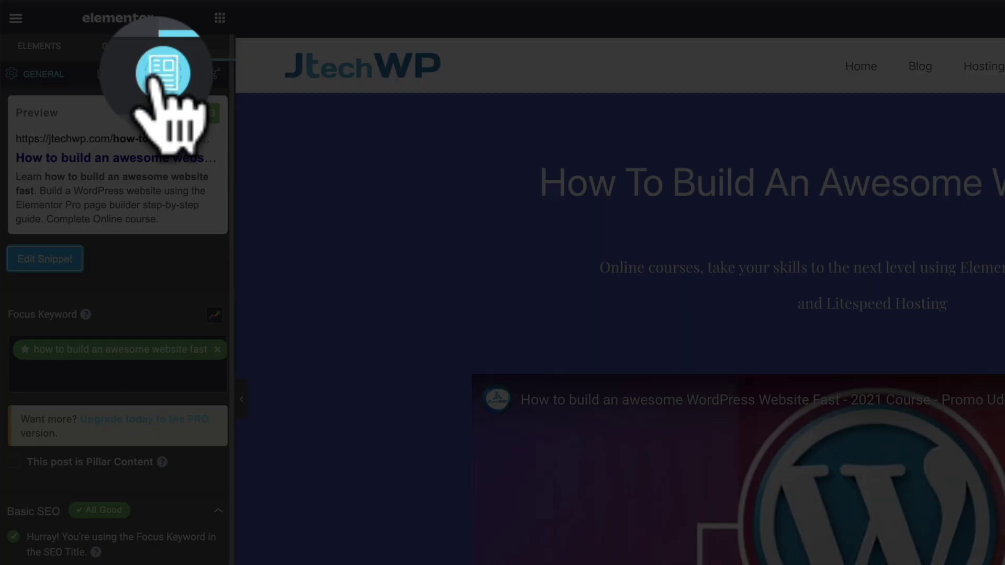
- Delete the page's existing Article schema
{"action": "left_click", "coordinate": [150, 74]}
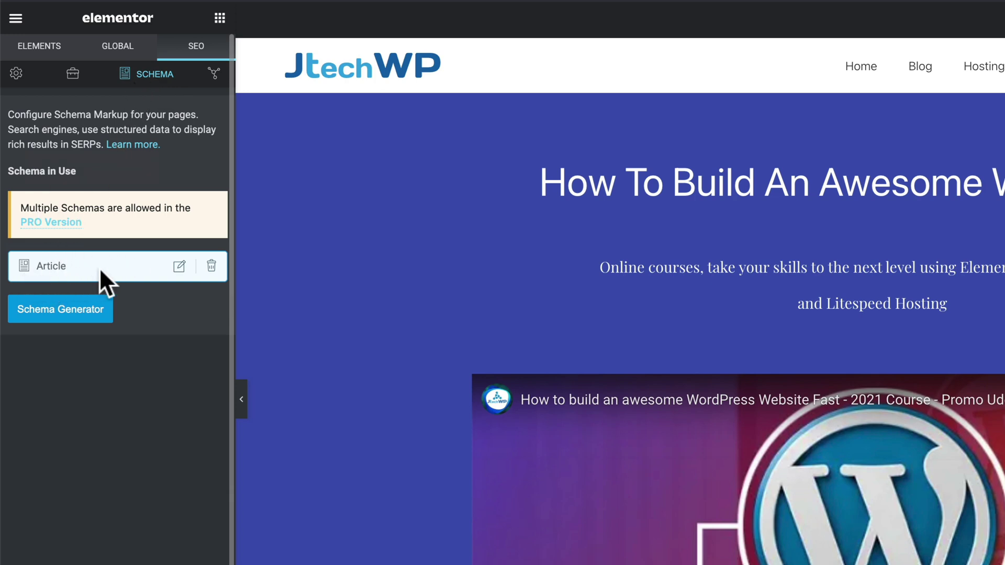
{"action": "left_click", "coordinate": [211, 267]}
{"action": "left_click", "coordinate": [164, 265]}
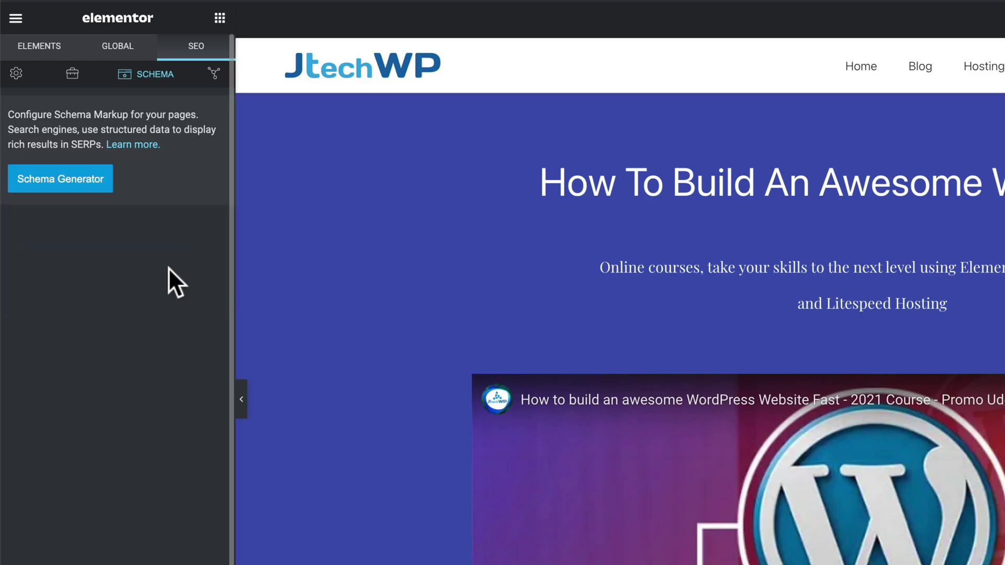
- Start a Course schema, pasting the meta description and a keyword headline ending 'using Elementor…'
{"action": "left_click", "coordinate": [76, 185]}
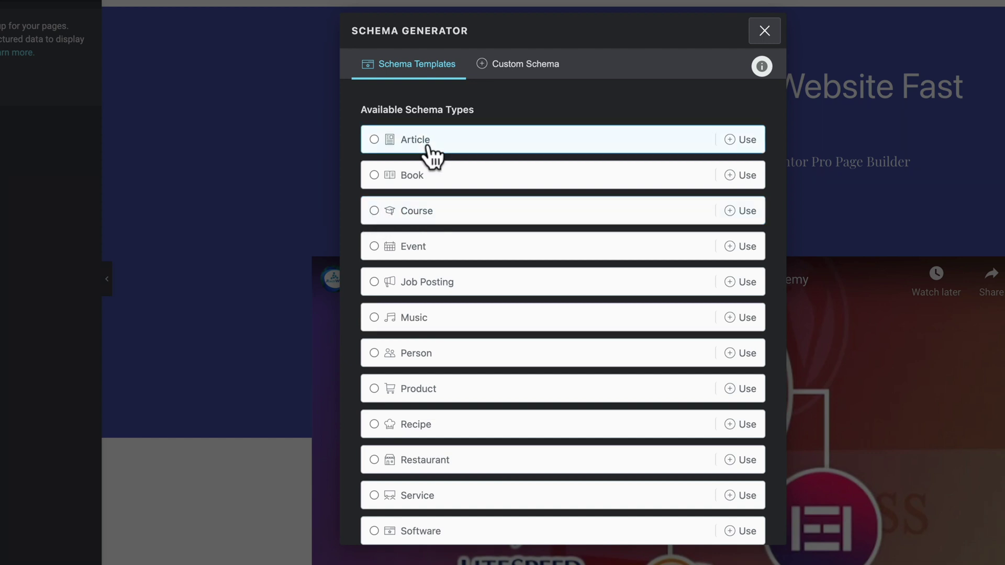
{"action": "left_click", "coordinate": [418, 212]}
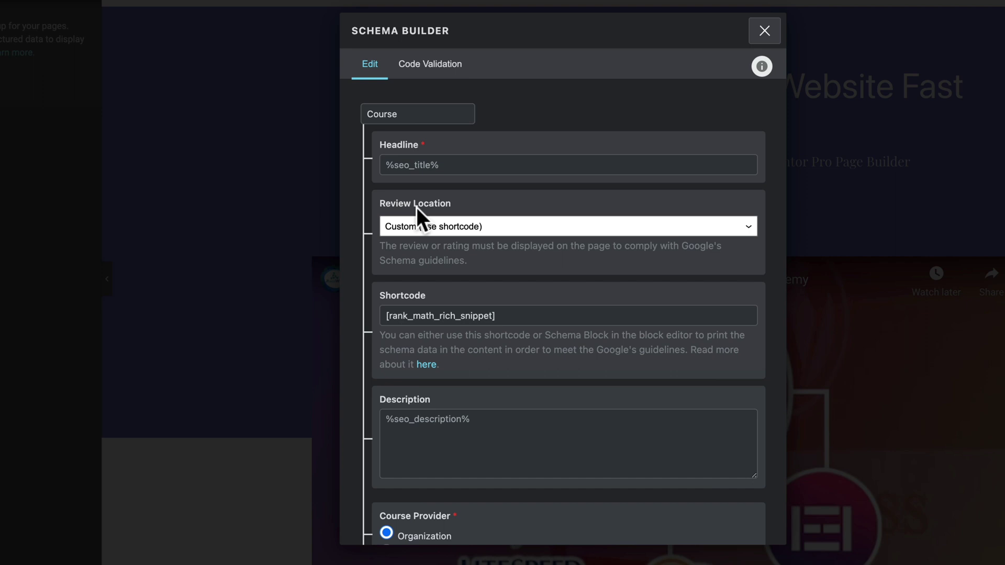
{"action": "left_click", "coordinate": [431, 433]}
{"action": "key", "text": "ctrl+a"}
{"action": "key", "text": "ctrl+v"}
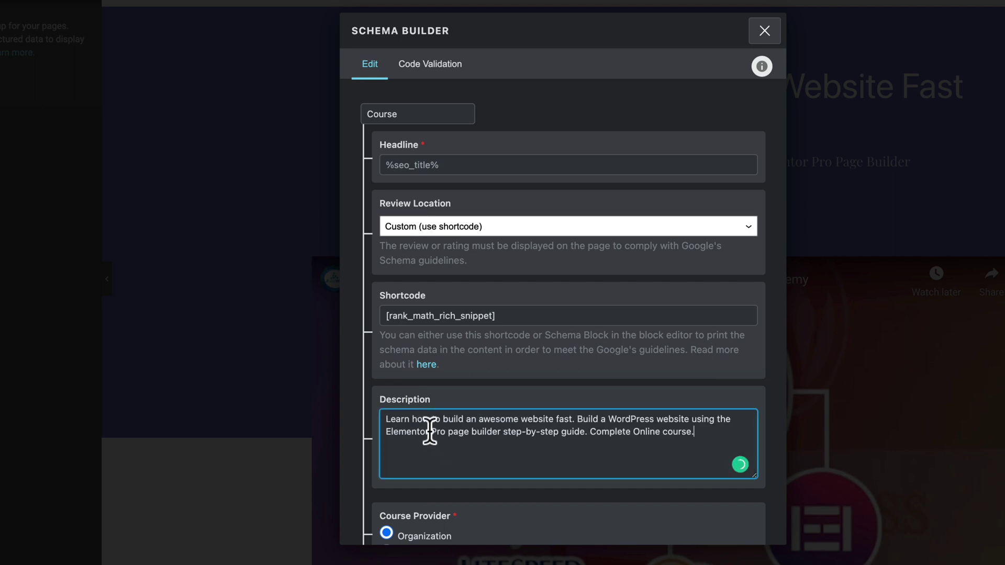
{"action": "left_click_drag", "start_coordinate": [413, 419], "coordinate": [576, 419]}
{"action": "key", "text": "ctrl+c"}
{"action": "left_click", "coordinate": [451, 164]}
{"action": "key", "text": "ctrl+a"}
{"action": "key", "text": "ctrl+v"}
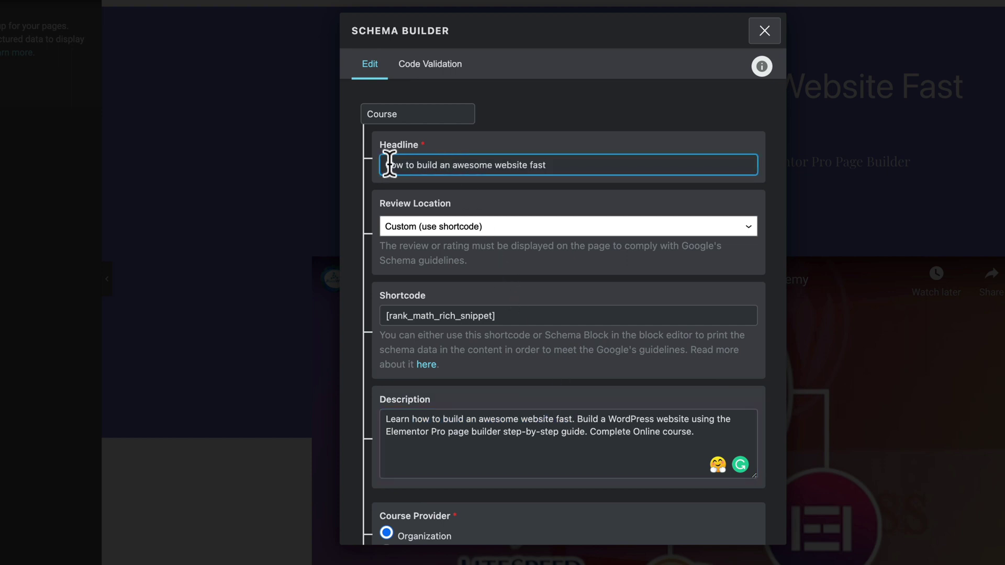
{"action": "type", "text": "H"}
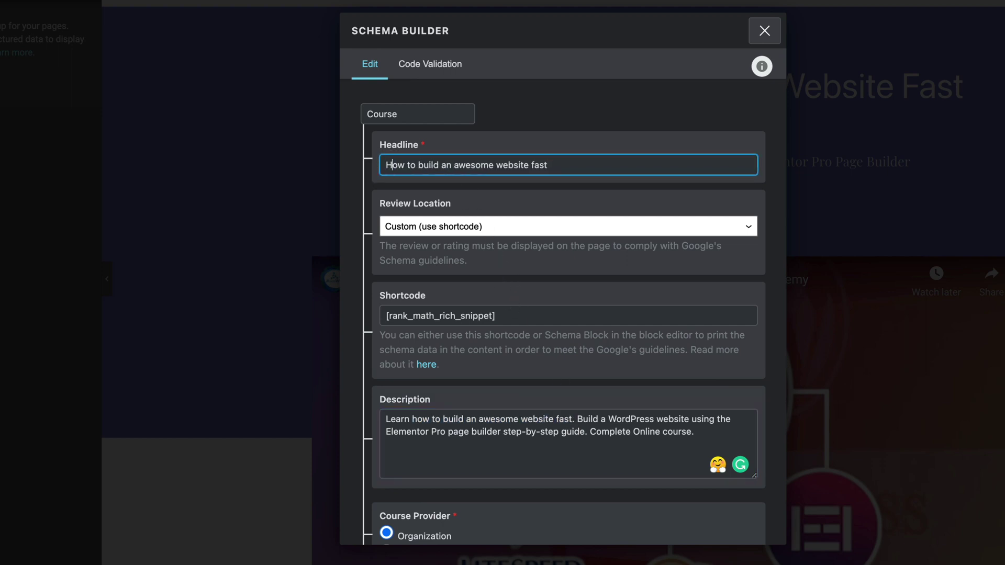
{"action": "left_click", "coordinate": [607, 163]}
{"action": "type", "text": "using Elementor Pro"}
- Set the course provider to Person with the author's name and the site URL
{"action": "scroll", "coordinate": [639, 249], "scroll_direction": "down", "scroll_amount": 4}
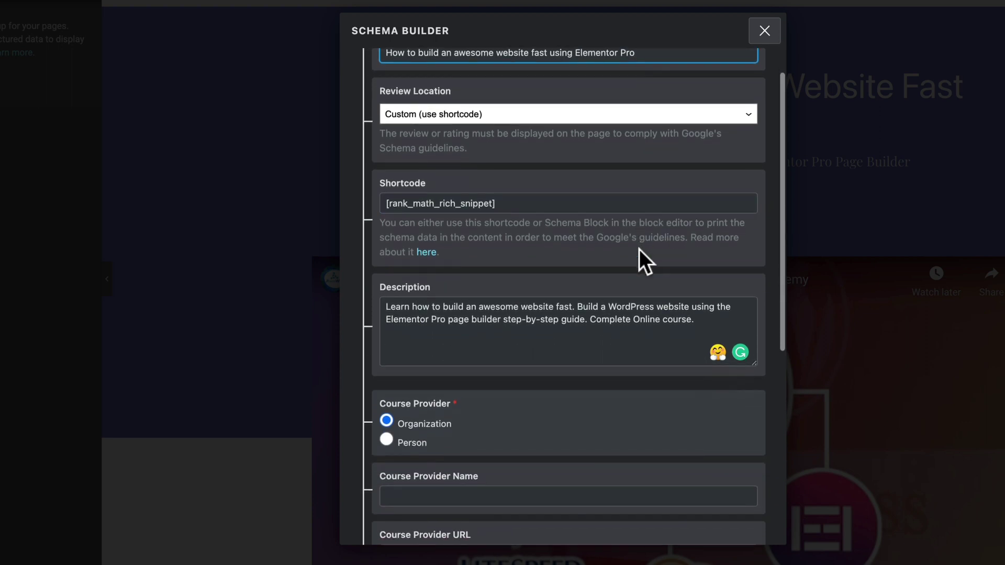
{"action": "scroll", "coordinate": [639, 249], "scroll_direction": "down", "scroll_amount": 2}
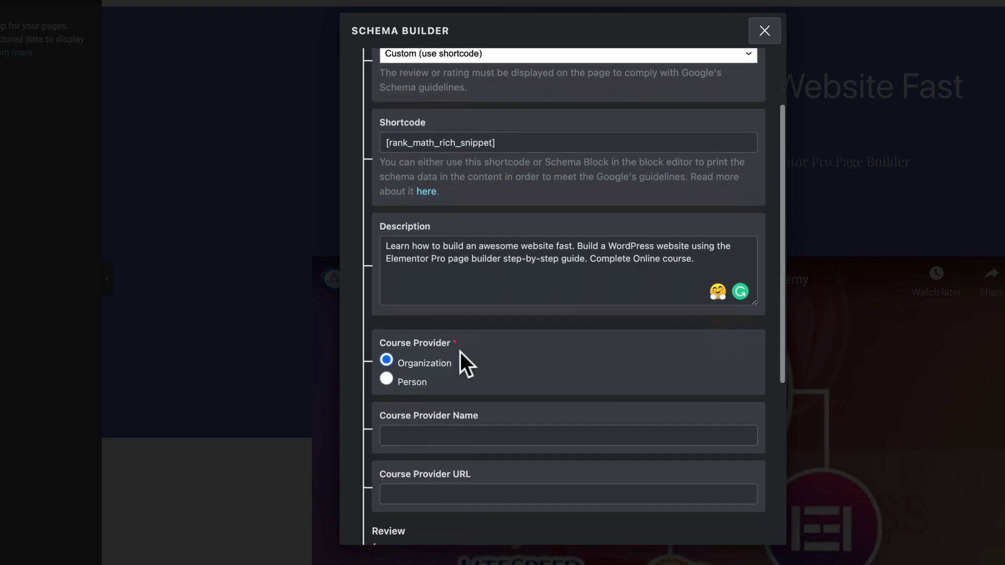
{"action": "left_click", "coordinate": [387, 379]}
{"action": "left_click", "coordinate": [425, 435]}
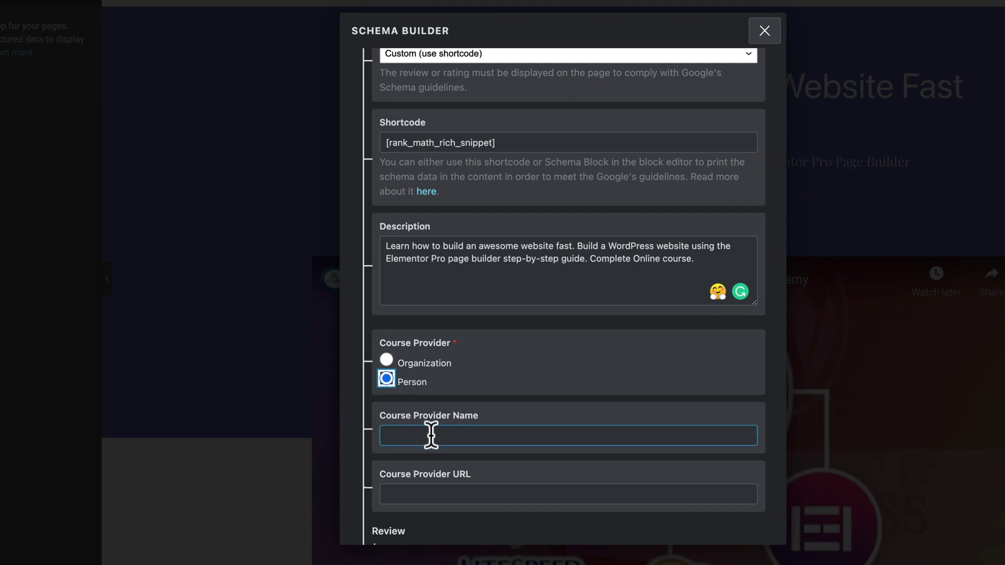
{"action": "type", "text": "Jon"}
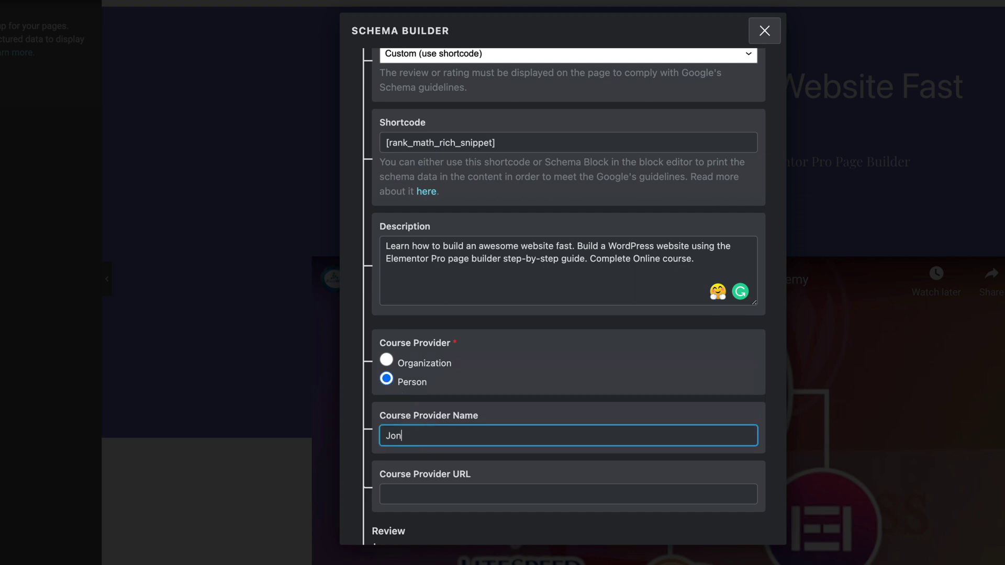
{"action": "type", "text": " Sidd"}
{"action": "type", "text": "all"}
{"action": "left_click", "coordinate": [411, 494]}
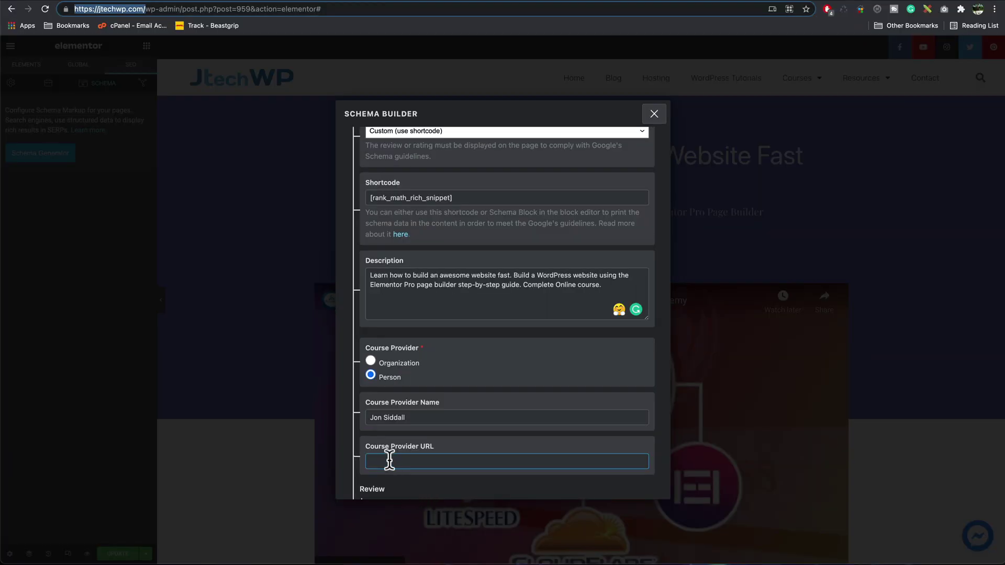
{"action": "key", "text": "super+v"}
- Set the review rating to 4.47 with a minimum rating of 3
{"action": "scroll", "coordinate": [485, 417], "scroll_direction": "down", "scroll_amount": 4}
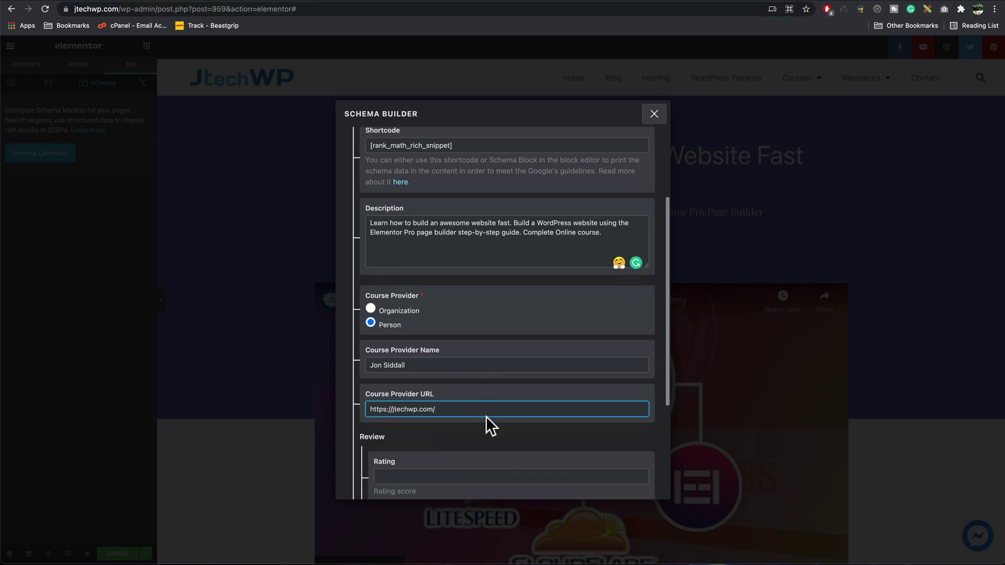
{"action": "scroll", "coordinate": [484, 411], "scroll_direction": "down", "scroll_amount": 3}
{"action": "left_click", "coordinate": [471, 301]}
{"action": "type", "text": "0.03"}
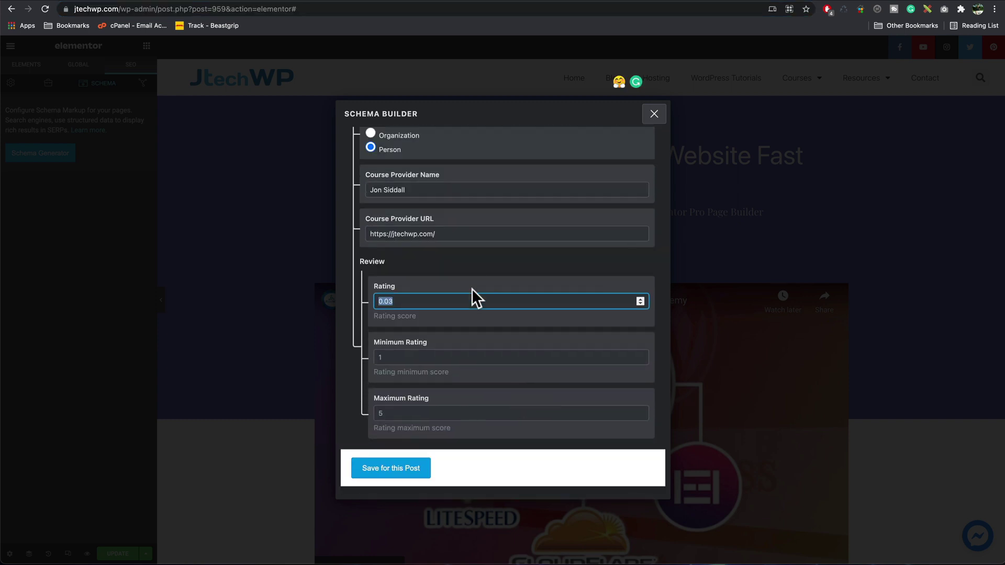
{"action": "left_click", "coordinate": [395, 302]}
{"action": "left_click_drag", "start_coordinate": [396, 302], "coordinate": [328, 302]}
{"action": "type", "text": "4.47"}
{"action": "left_click", "coordinate": [372, 357]}
{"action": "type", "text": "3"}
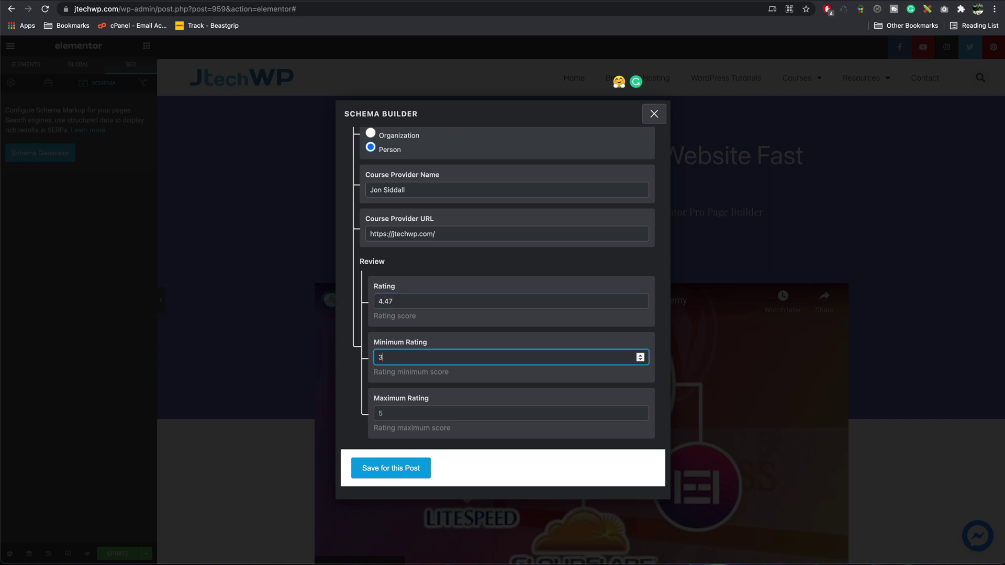
{"action": "left_click", "coordinate": [386, 412]}
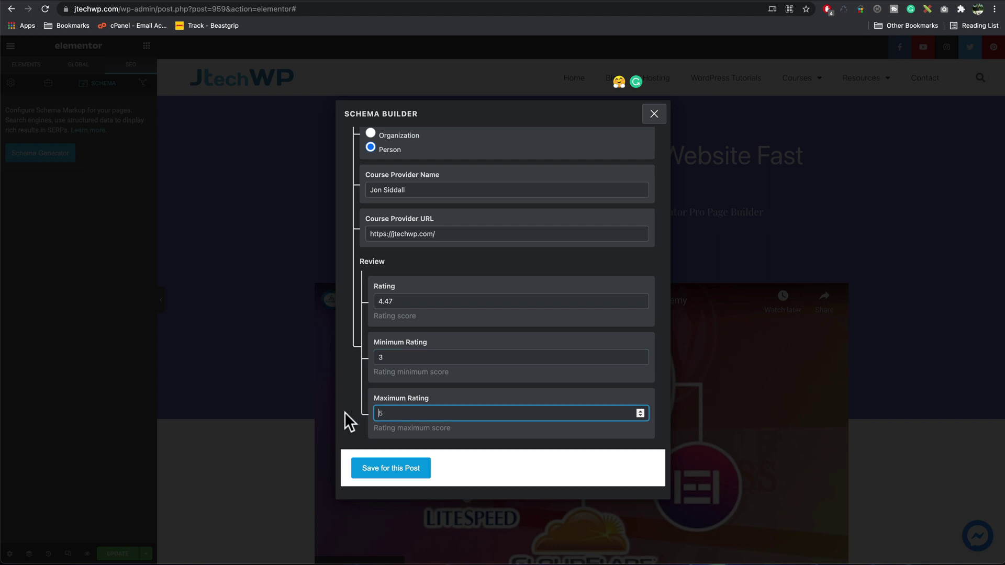
- Enter a maximum rating of 5 and save the Course schema for this post
{"action": "type", "text": "5"}
{"action": "left_click", "coordinate": [398, 474]}
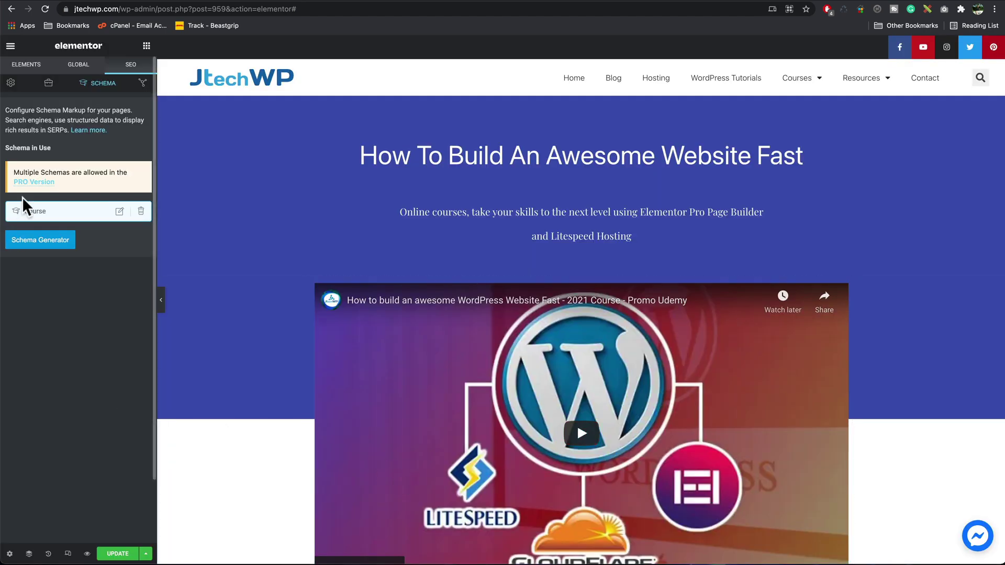